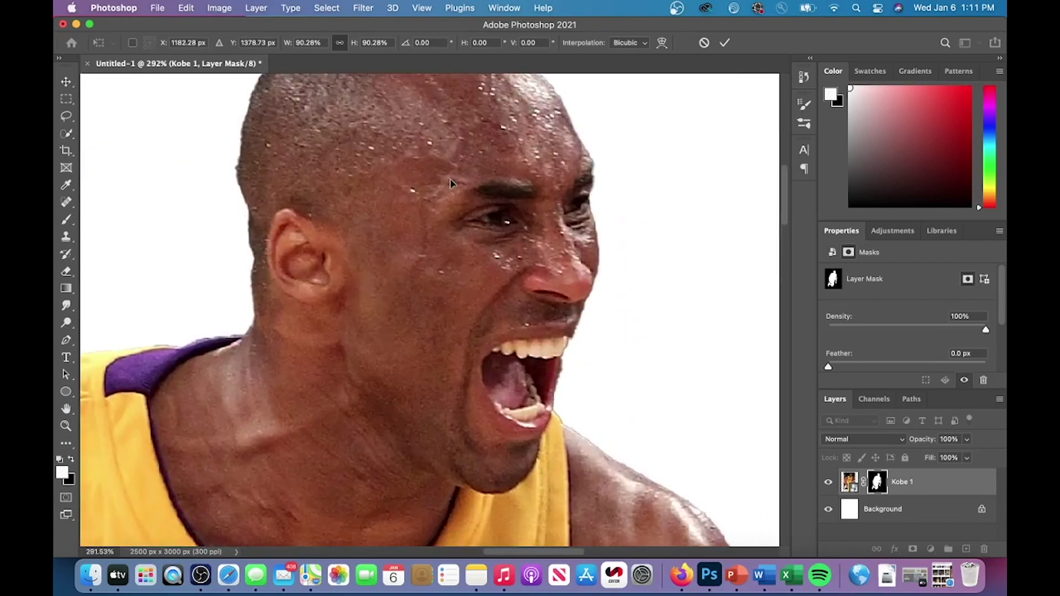
Touch up the Kobe 1 layer mask along the back of the head, undo the stray stroke and swap the painting colour to black.
{"action": "left_click", "coordinate": [149, 42]}
{"action": "left_click_drag", "start_coordinate": [309, 301], "coordinate": [292, 145]}
{"action": "key", "text": "super+z"}
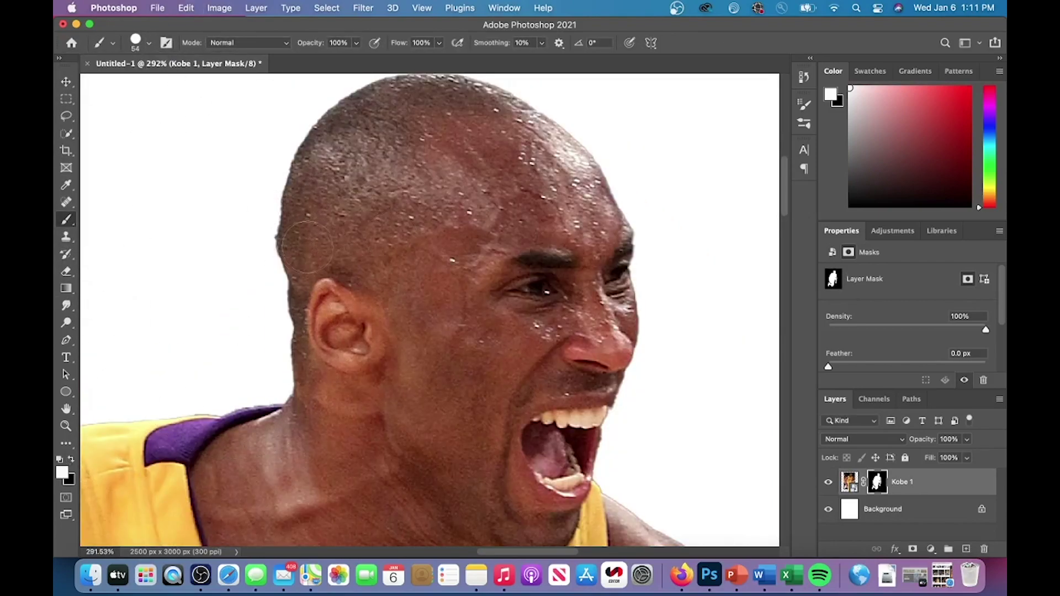
{"action": "key", "text": "x"}
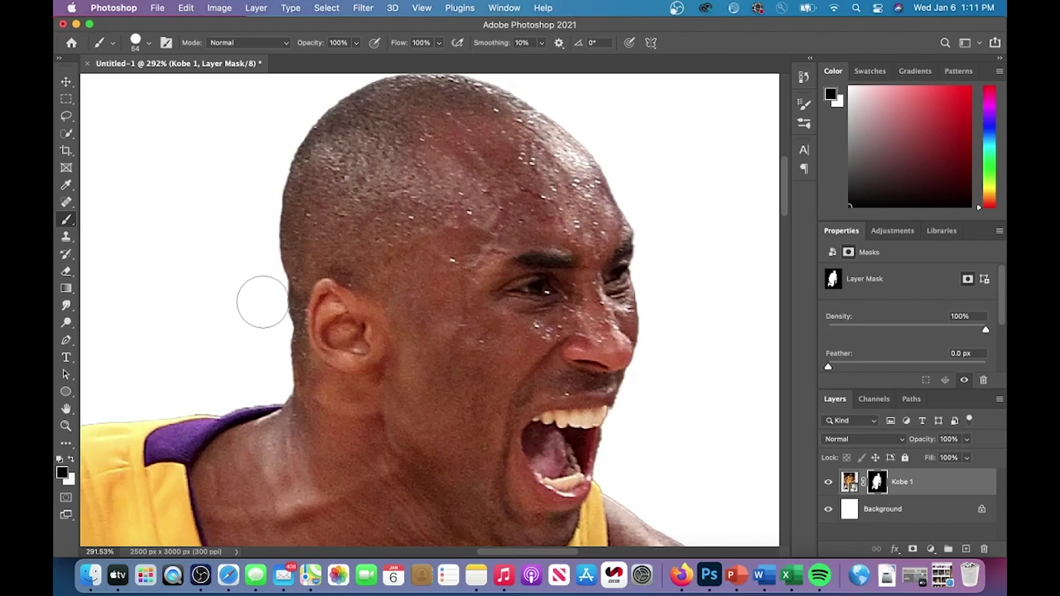
Open the Camera Raw Filter on the Kobe 1 layer's image rather than its mask.
{"action": "scroll", "coordinate": [265, 355], "scroll_direction": "down", "scroll_amount": 5}
{"action": "scroll", "coordinate": [265, 355], "scroll_direction": "down", "scroll_amount": 3}
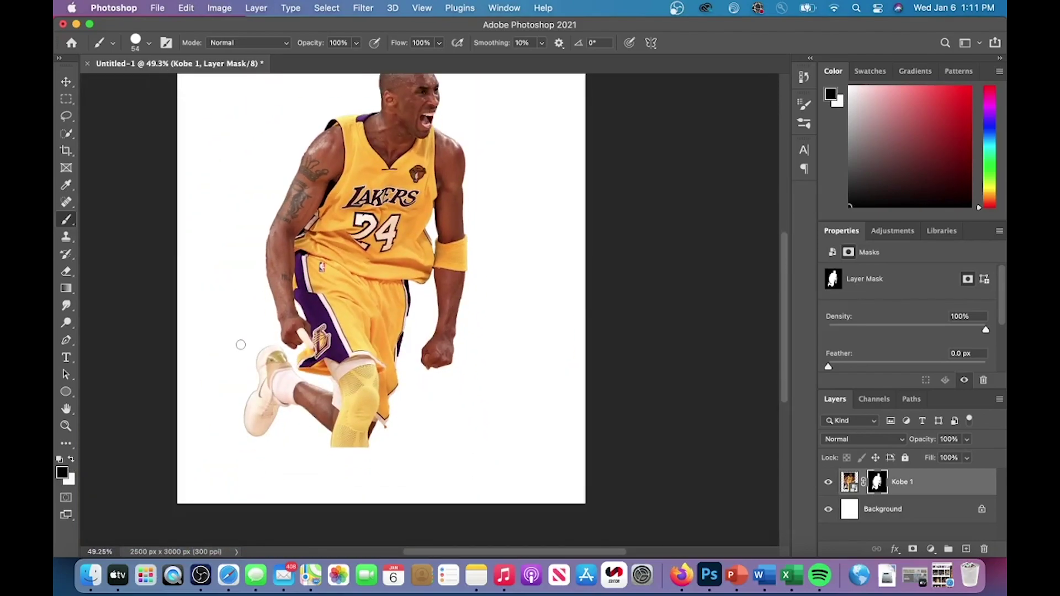
{"action": "left_click", "coordinate": [849, 482]}
{"action": "left_click", "coordinate": [363, 8]}
{"action": "left_click", "coordinate": [406, 107]}
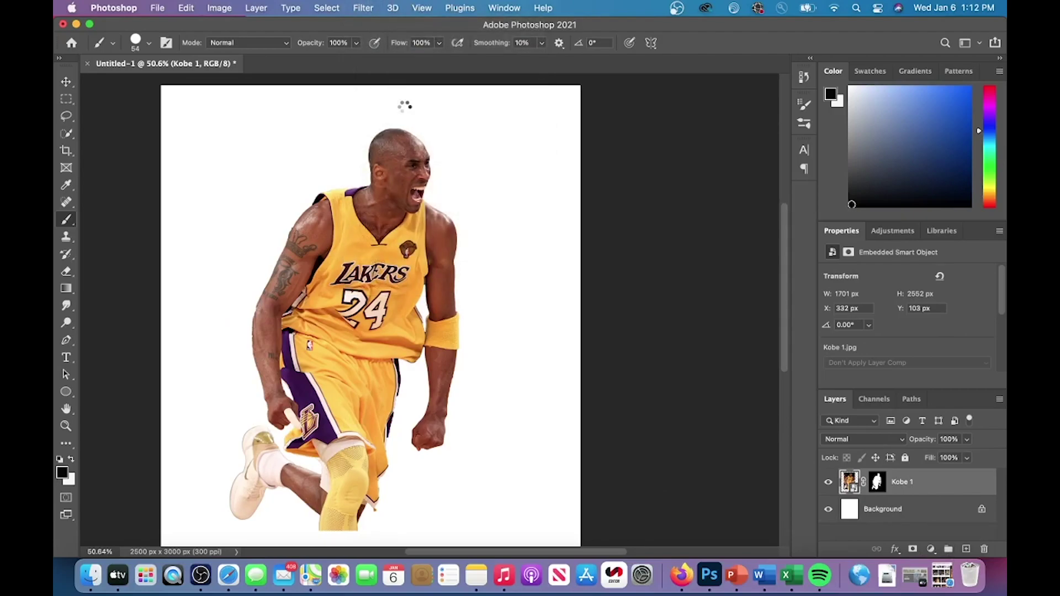
{"action": "scroll", "coordinate": [435, 234], "scroll_direction": "up", "scroll_amount": 5}
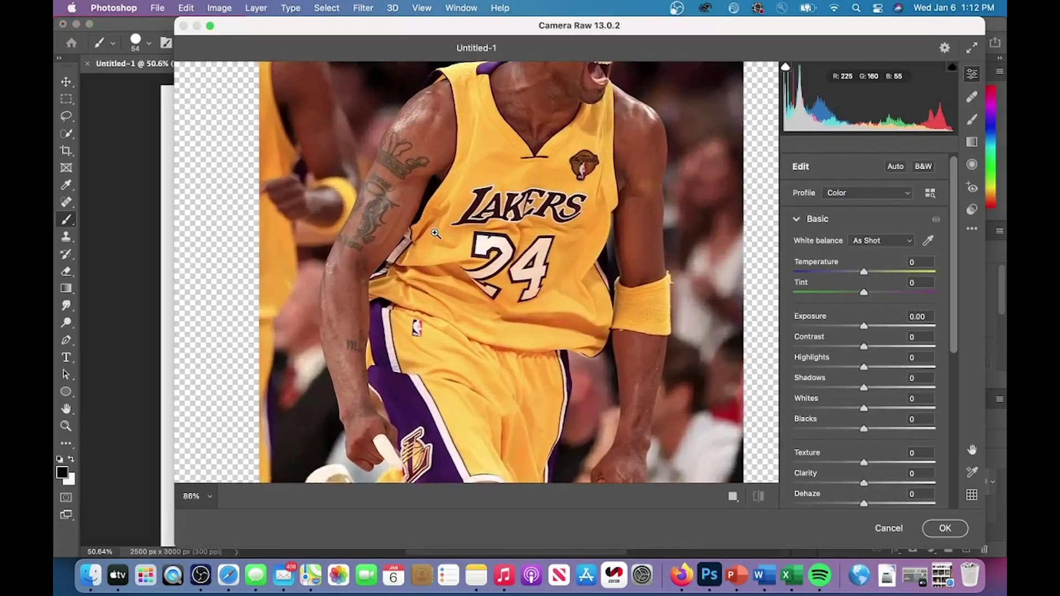
{"action": "scroll", "coordinate": [436, 233], "scroll_direction": "down", "scroll_amount": 3}
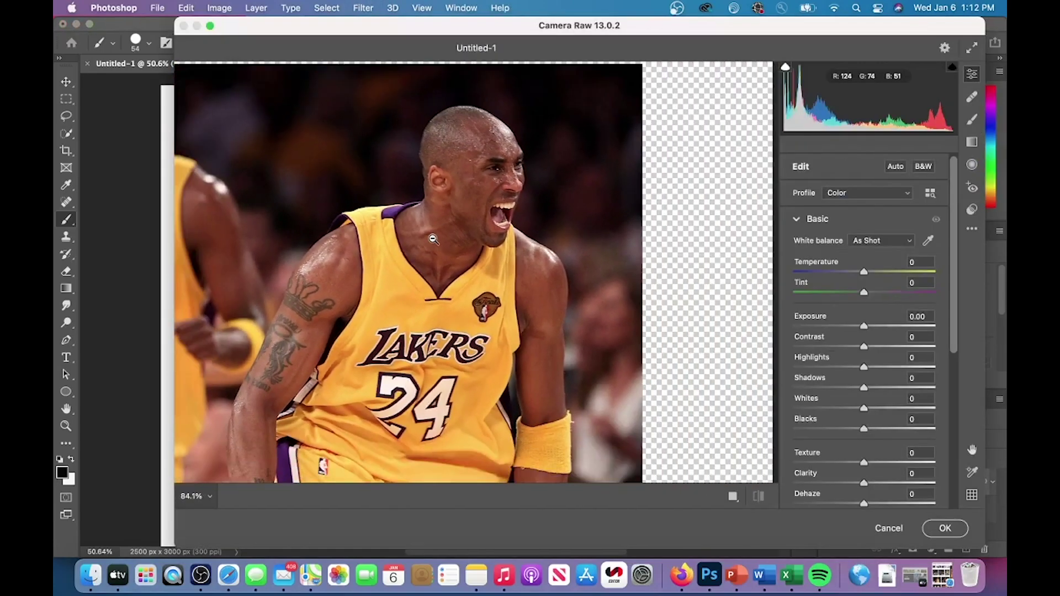
Set the Camera Raw Texture to +100 and Clarity to +25 to bring out the player's details.
{"action": "left_click_drag", "start_coordinate": [865, 465], "coordinate": [883, 483]}
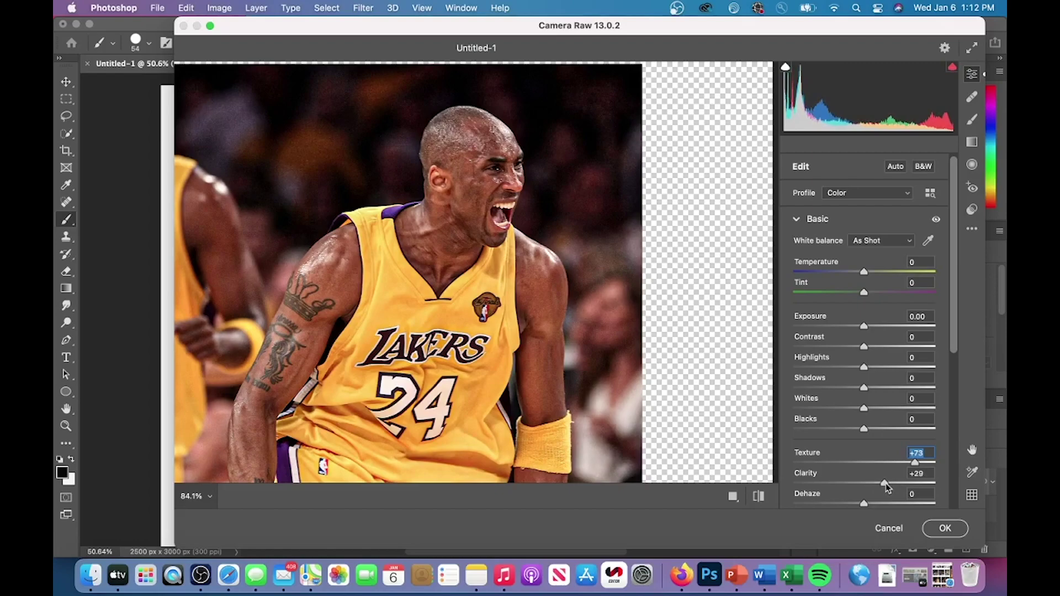
{"action": "scroll", "coordinate": [595, 407], "scroll_direction": "down", "scroll_amount": 6}
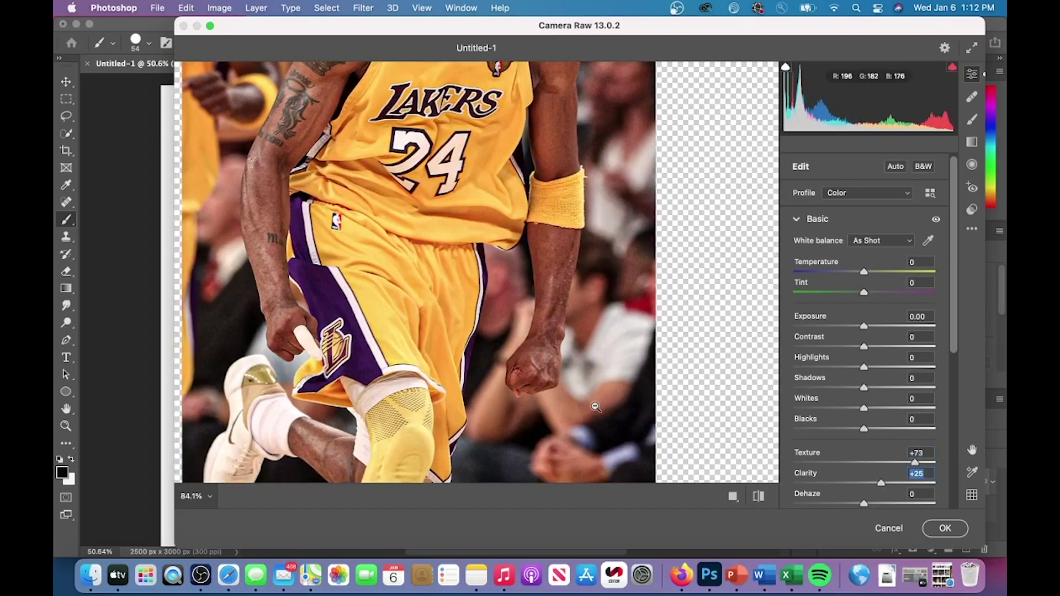
{"action": "scroll", "coordinate": [595, 409], "scroll_direction": "down", "scroll_amount": 3}
{"action": "scroll", "coordinate": [595, 409], "scroll_direction": "down", "scroll_amount": 1}
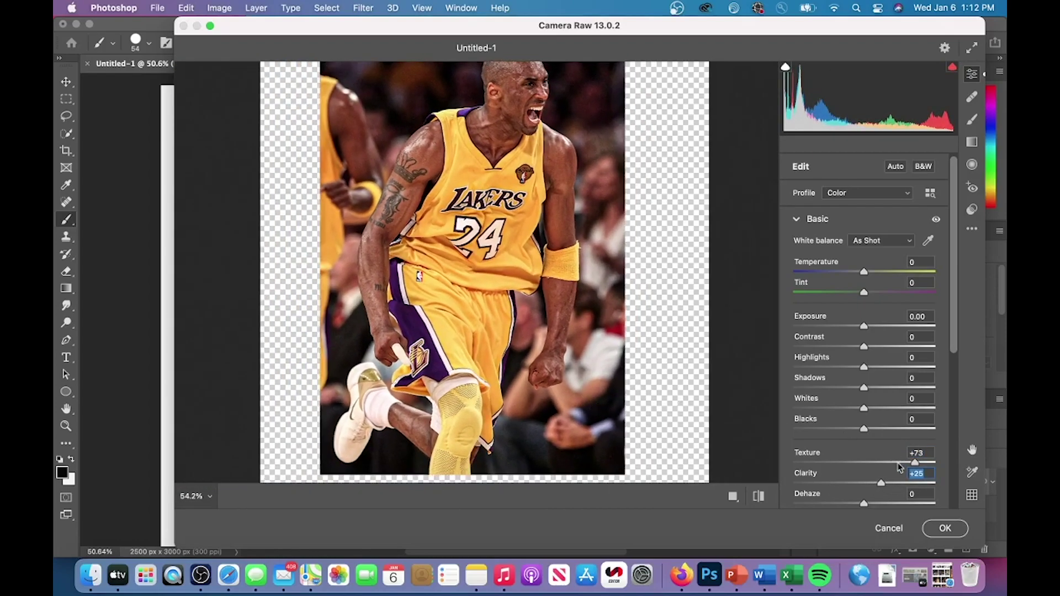
{"action": "left_click_drag", "start_coordinate": [914, 464], "coordinate": [934, 463]}
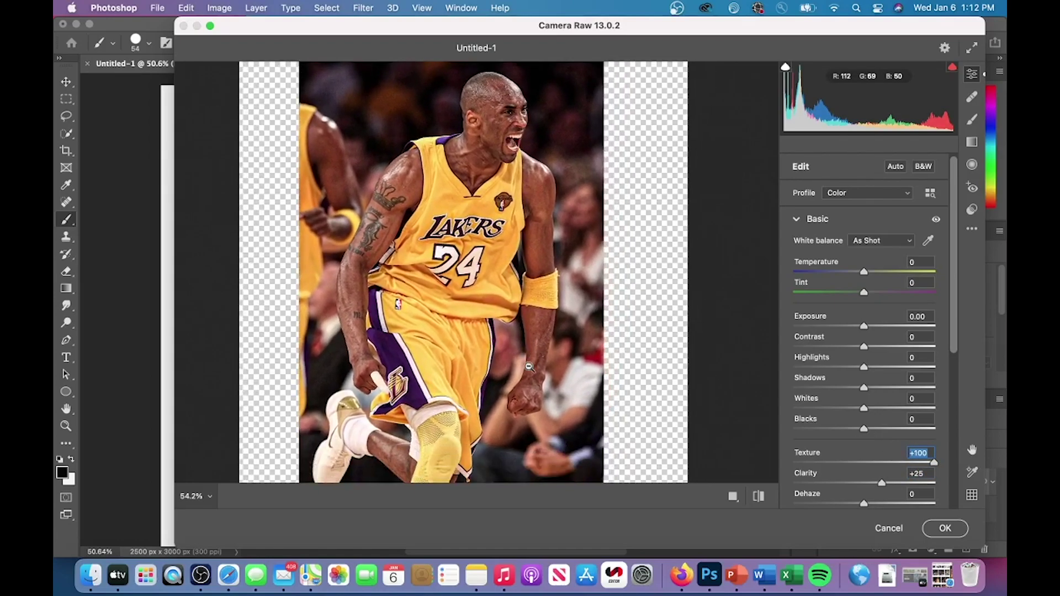
Adjust the tones with Highlights +5, Shadows -8, Whites +23, Blacks -16 and Contrast +14.
{"action": "mouse_move", "coordinate": [865, 368]}
{"action": "left_mouse_down"}
{"action": "mouse_move", "coordinate": [836, 371]}
{"action": "mouse_move", "coordinate": [868, 370]}
{"action": "left_mouse_up"}
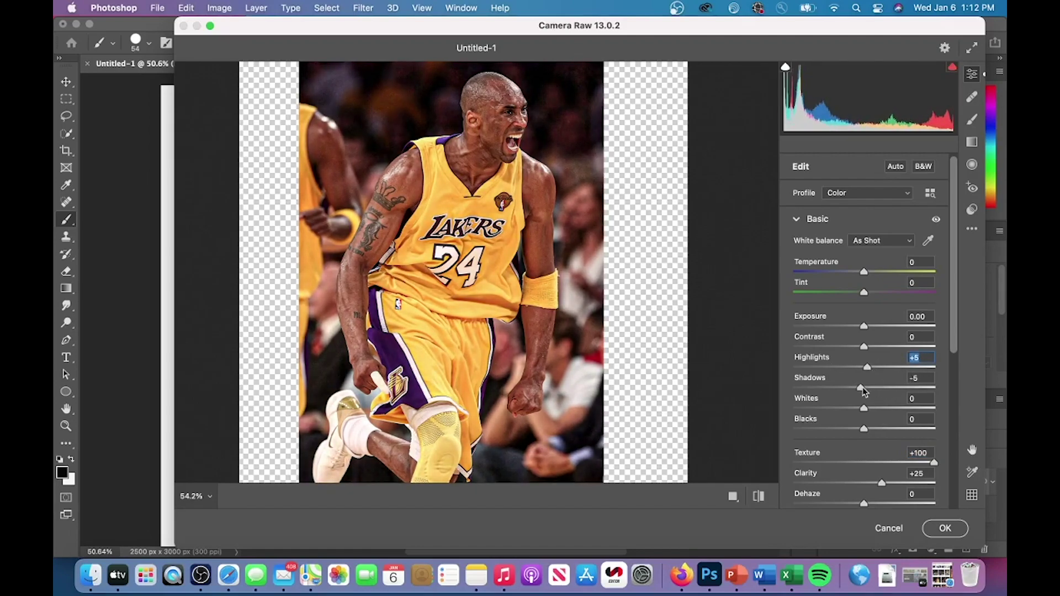
{"action": "left_click_drag", "start_coordinate": [866, 388], "coordinate": [856, 436]}
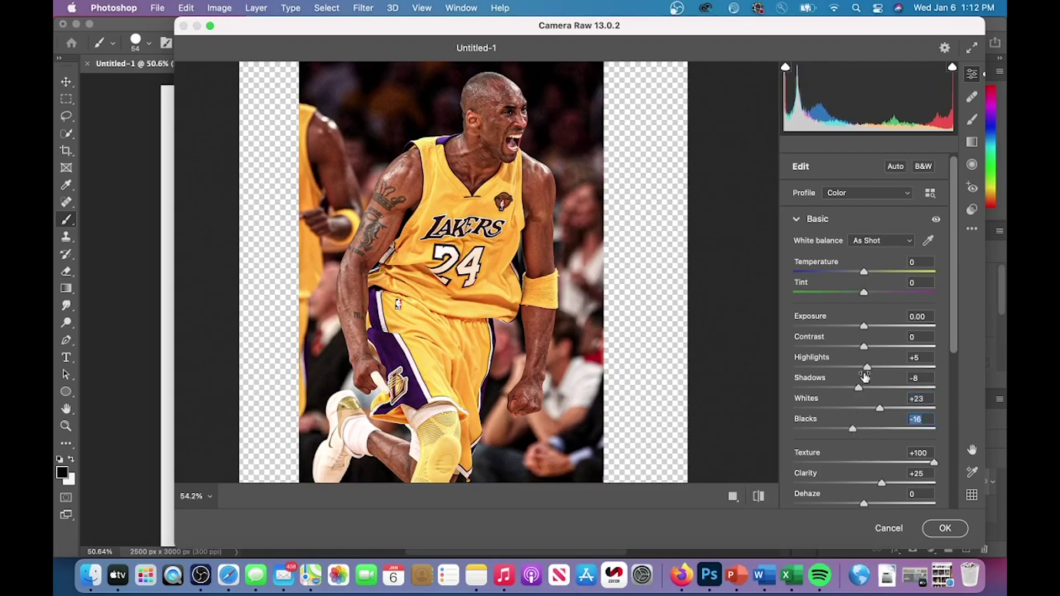
{"action": "left_click_drag", "start_coordinate": [864, 346], "coordinate": [874, 346]}
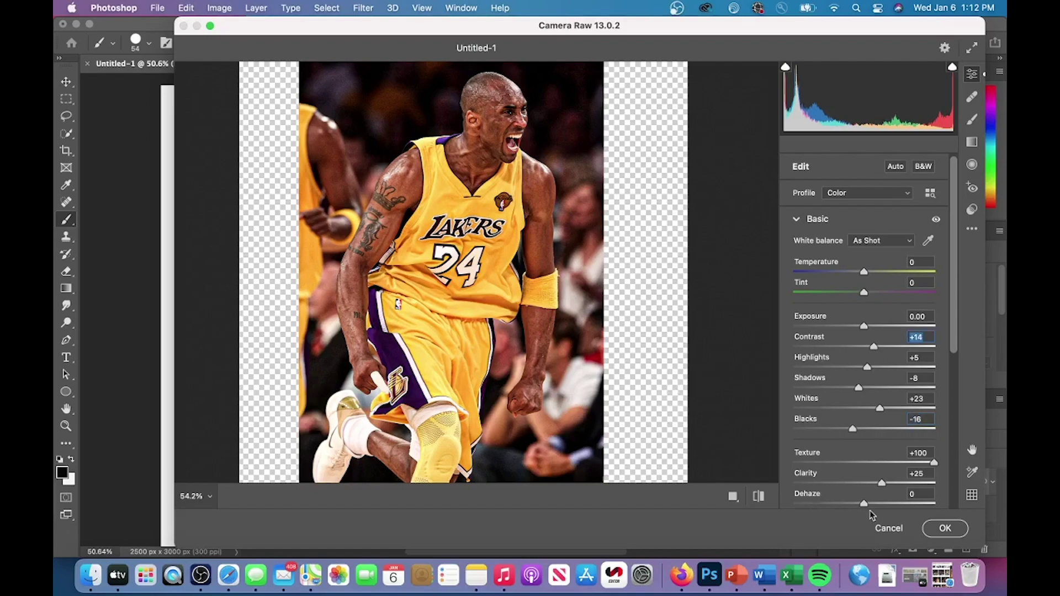
Set Vibrance to +13 and apply the Camera Raw adjustments to the layer.
{"action": "scroll", "coordinate": [871, 460], "scroll_direction": "down", "scroll_amount": 5}
{"action": "left_click_drag", "start_coordinate": [864, 442], "coordinate": [874, 445]}
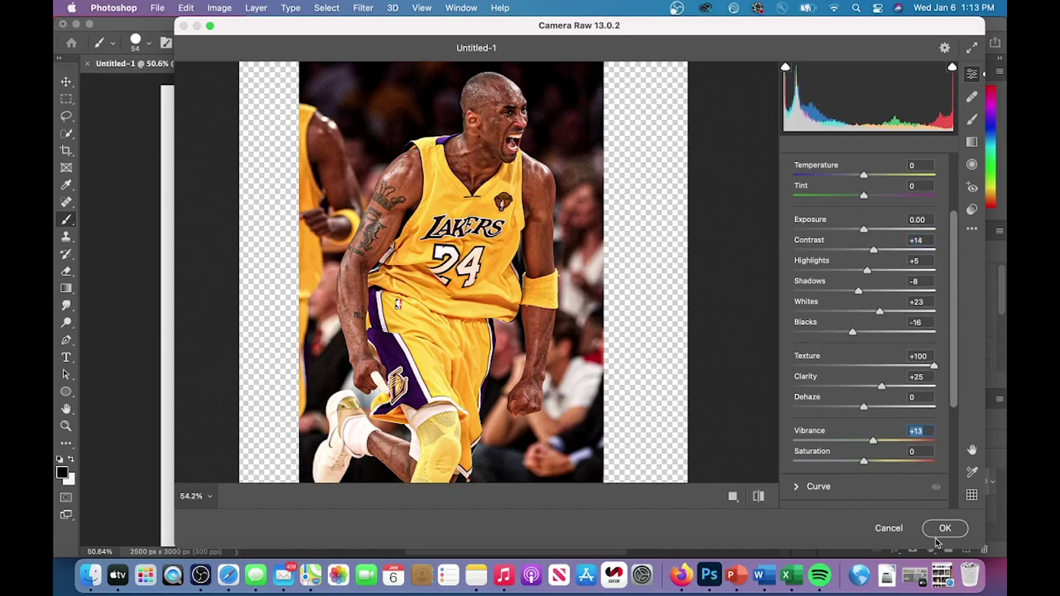
{"action": "left_click", "coordinate": [945, 528]}
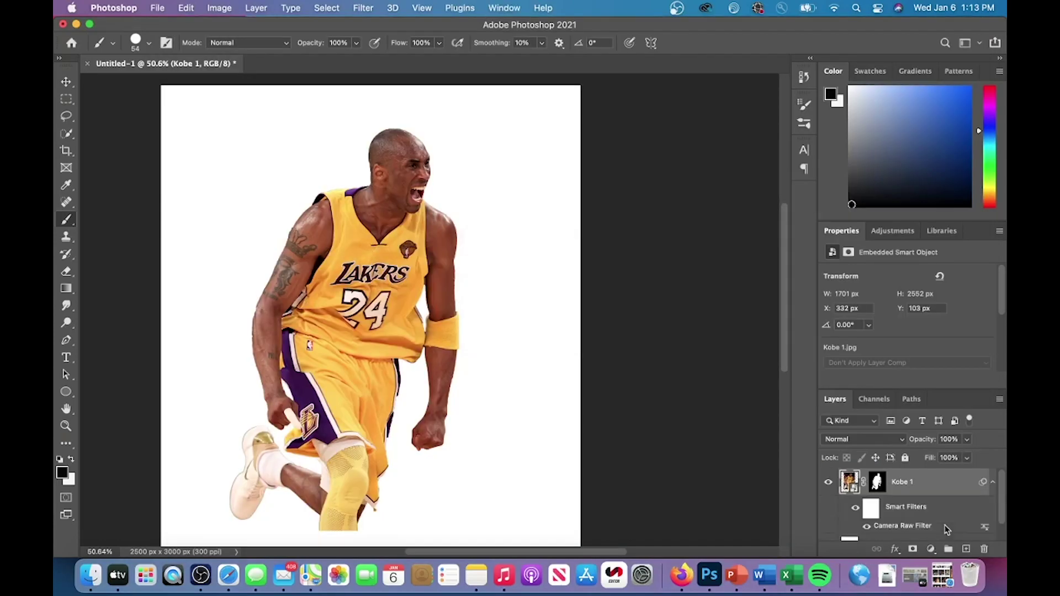
Compare the player with and without the smart filters by toggling their visibility.
{"action": "scroll", "coordinate": [538, 475], "scroll_direction": "down", "scroll_amount": 2}
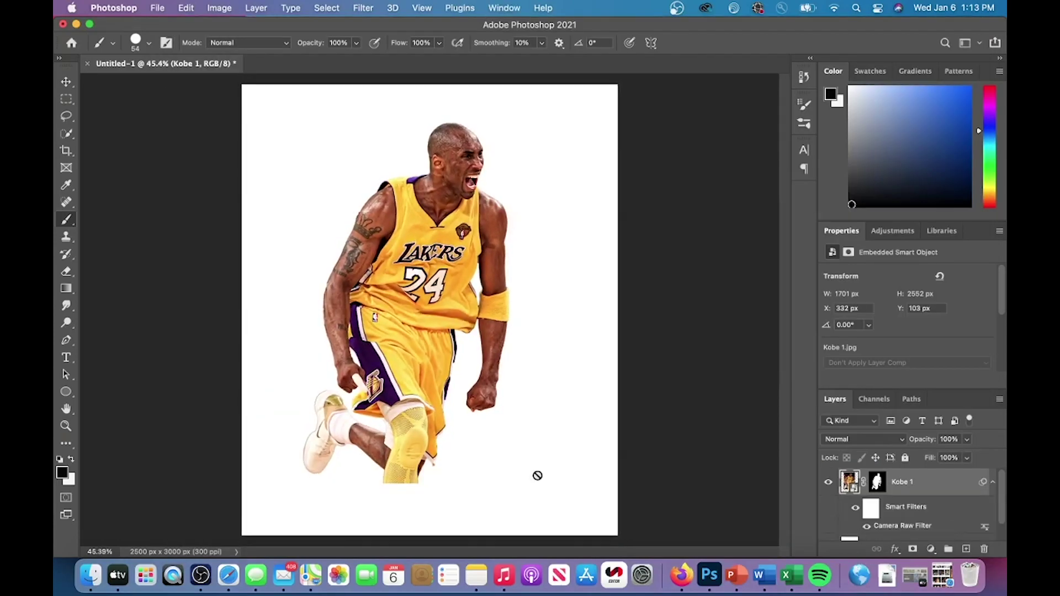
{"action": "left_click", "coordinate": [856, 508]}
{"action": "left_click", "coordinate": [856, 508]}
{"action": "left_click", "coordinate": [857, 509]}
{"action": "left_click", "coordinate": [856, 509]}
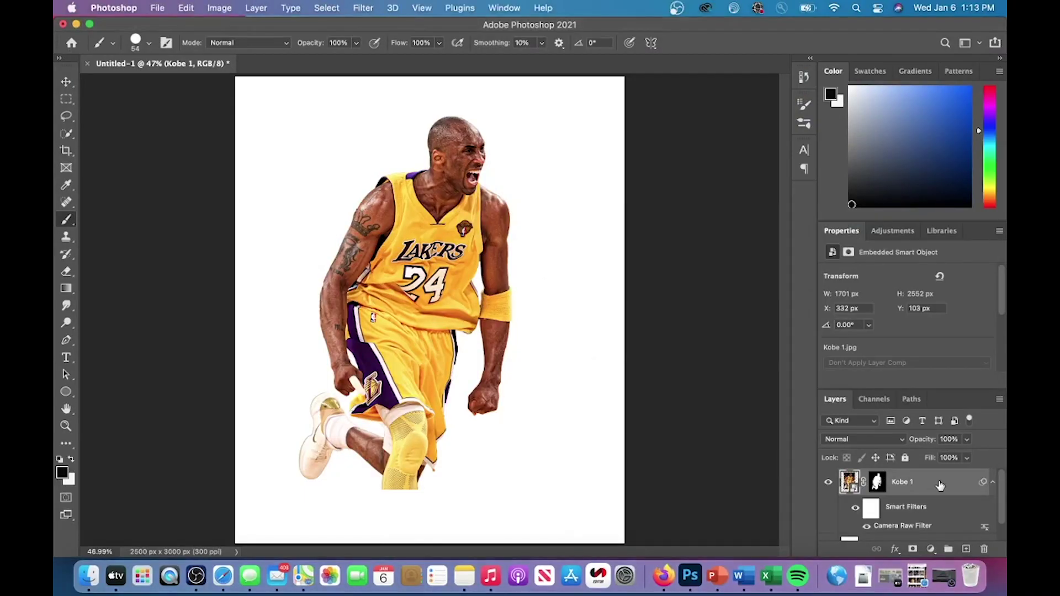
Duplicate the Kobe 1 layer and apply a High Pass filter with a small radius to the copy.
{"action": "key", "text": "super+j"}
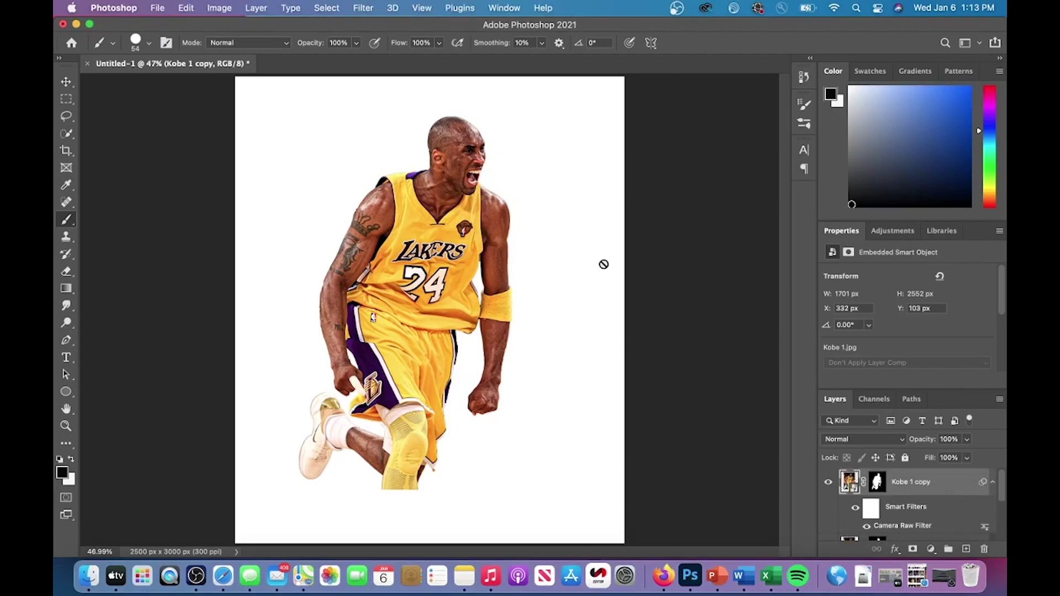
{"action": "left_click", "coordinate": [373, 6]}
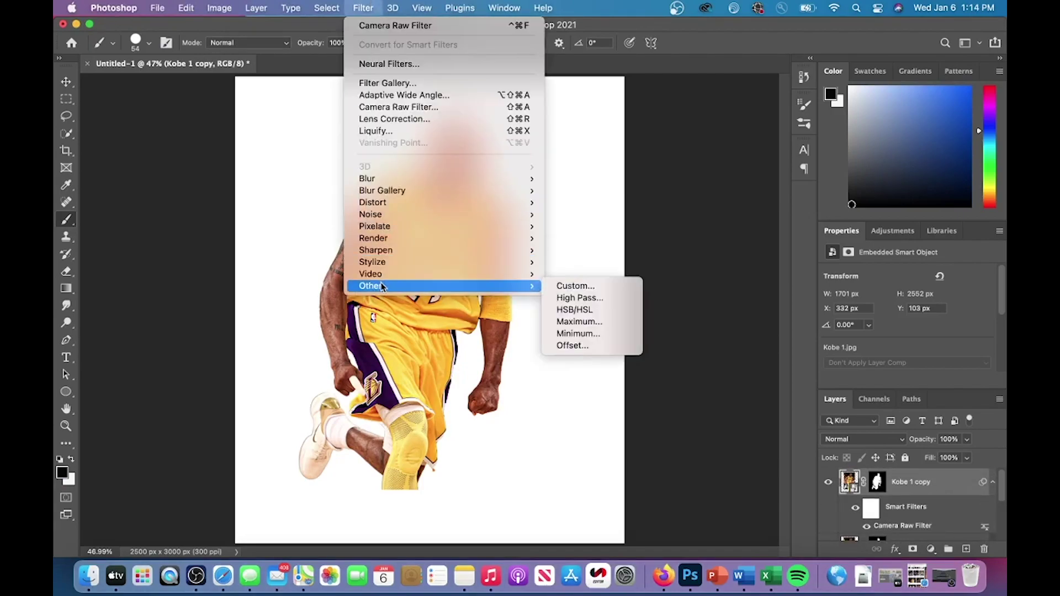
{"action": "mouse_move", "coordinate": [533, 286]}
{"action": "left_click", "coordinate": [573, 298]}
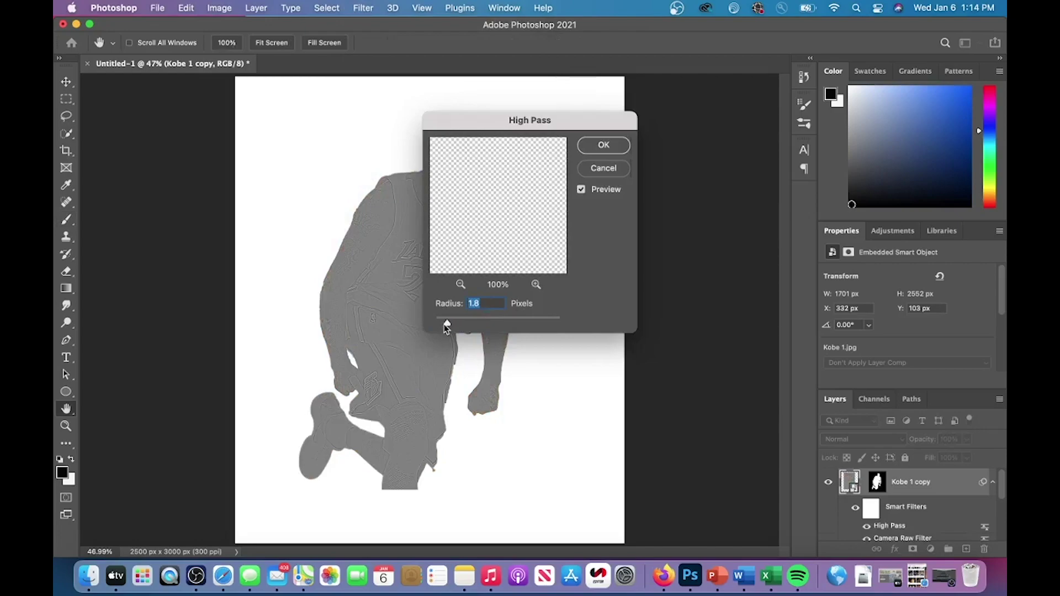
{"action": "mouse_move", "coordinate": [457, 322]}
{"action": "left_mouse_down"}
{"action": "mouse_move", "coordinate": [488, 323]}
{"action": "mouse_move", "coordinate": [444, 322]}
{"action": "left_mouse_up"}
{"action": "left_click", "coordinate": [589, 145]}
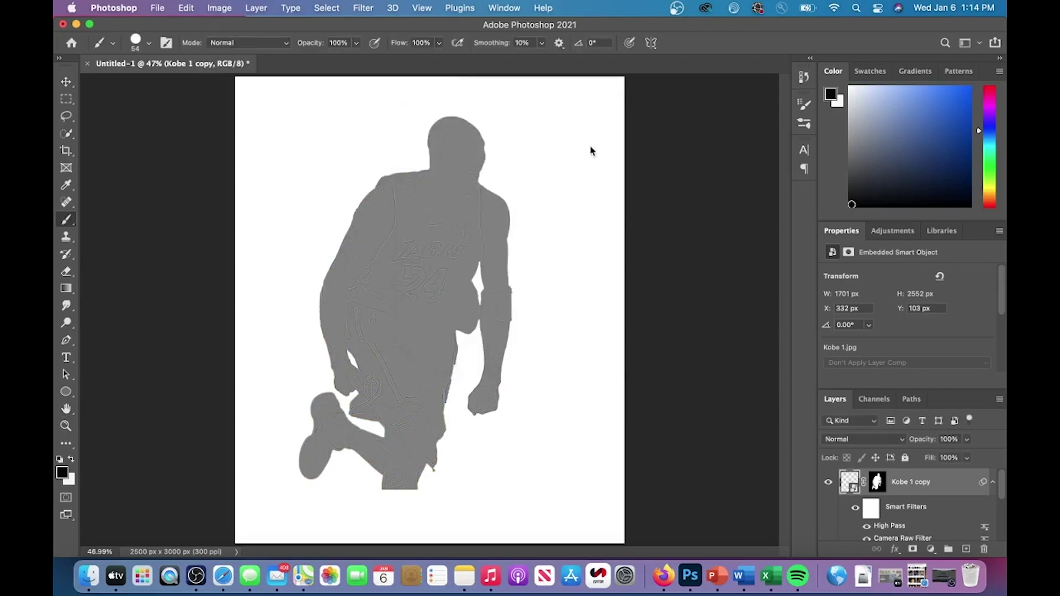
Set the Kobe 1 copy layer's blend mode to Soft Light and compare the sharpening with the layer hidden and shown.
{"action": "left_click", "coordinate": [864, 439]}
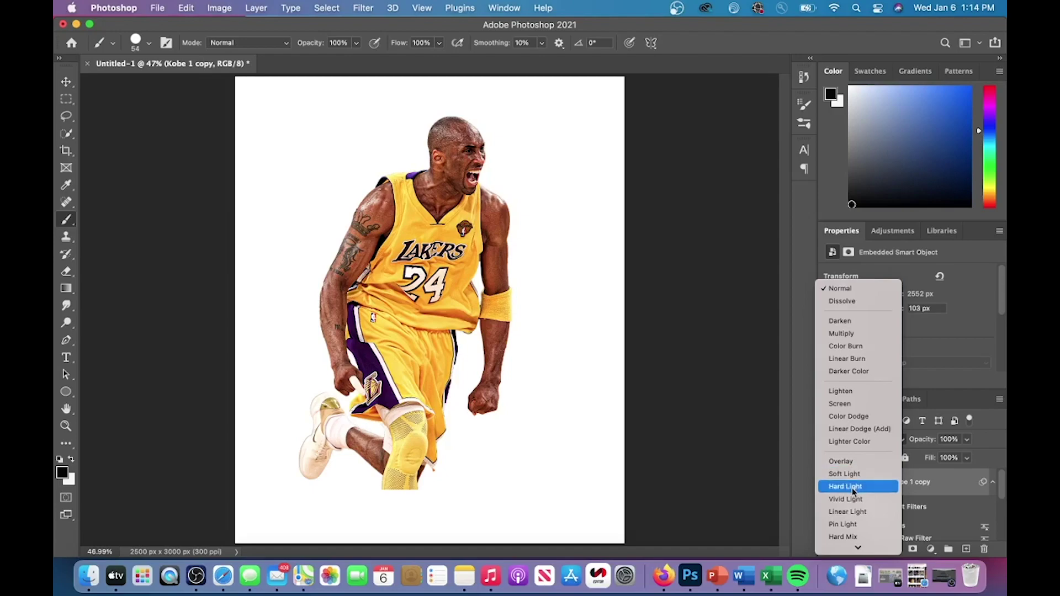
{"action": "left_click", "coordinate": [850, 474]}
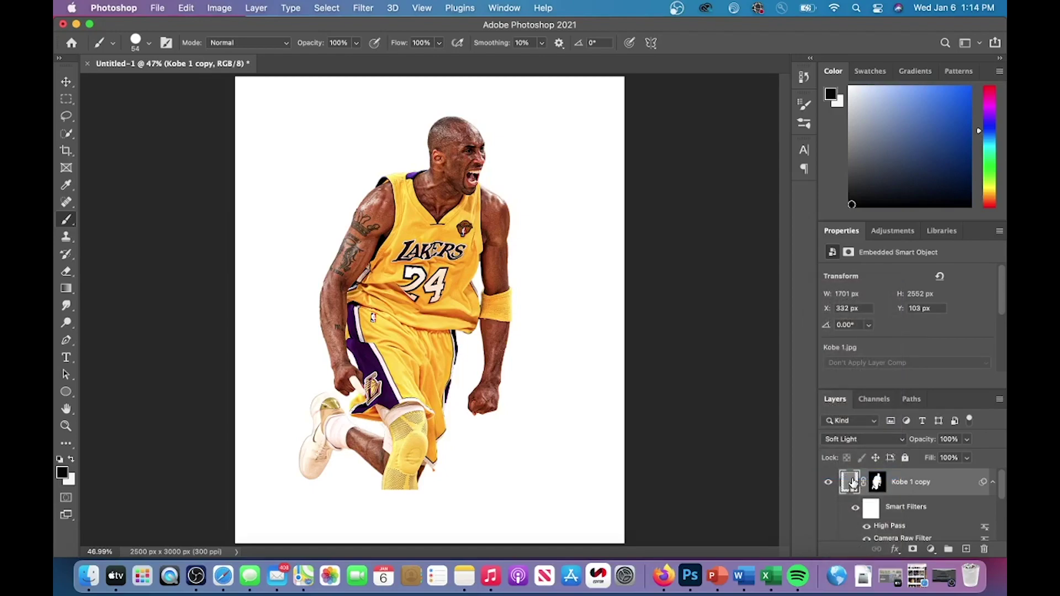
{"action": "scroll", "coordinate": [611, 383], "scroll_direction": "up", "scroll_amount": 3}
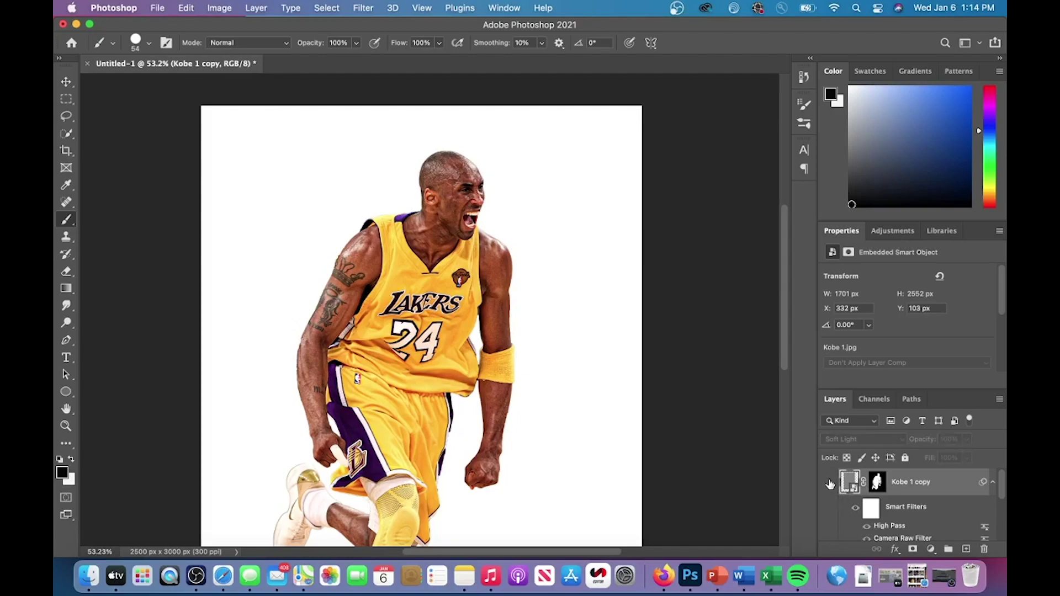
{"action": "scroll", "coordinate": [542, 325], "scroll_direction": "up", "scroll_amount": 5}
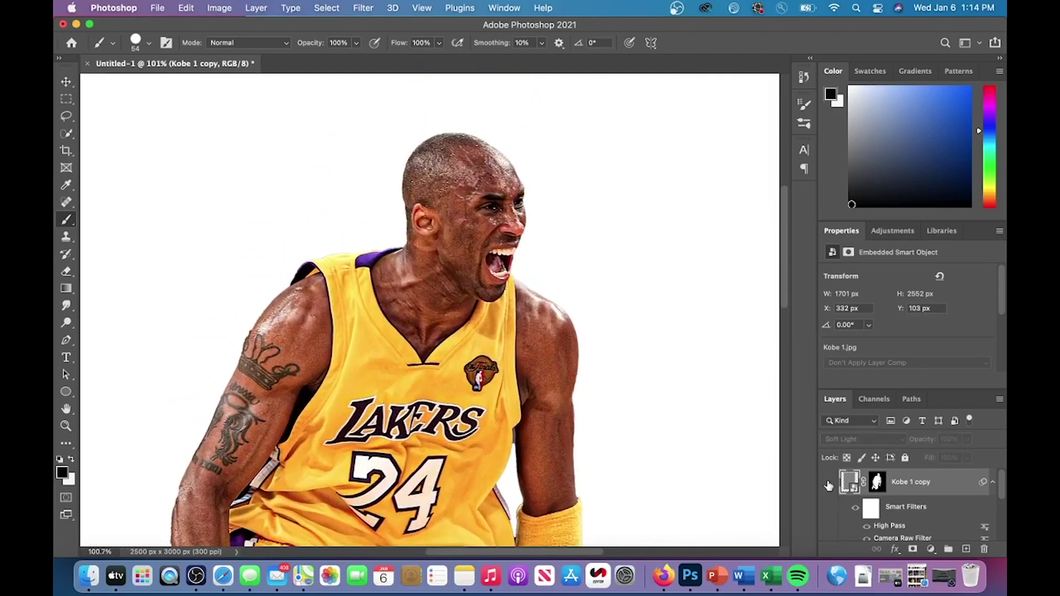
{"action": "scroll", "coordinate": [550, 453], "scroll_direction": "down", "scroll_amount": 5}
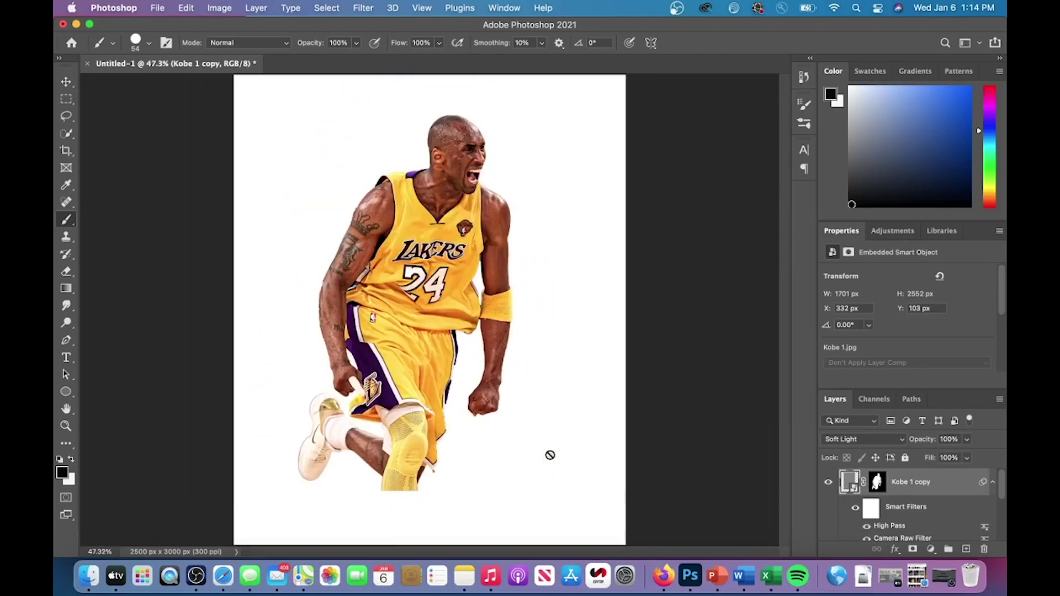
Add a Levels adjustment layer directly above Kobe 1, set it to Multiply and invert its mask to black.
{"action": "scroll", "coordinate": [898, 501], "scroll_direction": "down", "scroll_amount": 2}
{"action": "left_click", "coordinate": [899, 501]}
{"action": "left_click", "coordinate": [930, 548]}
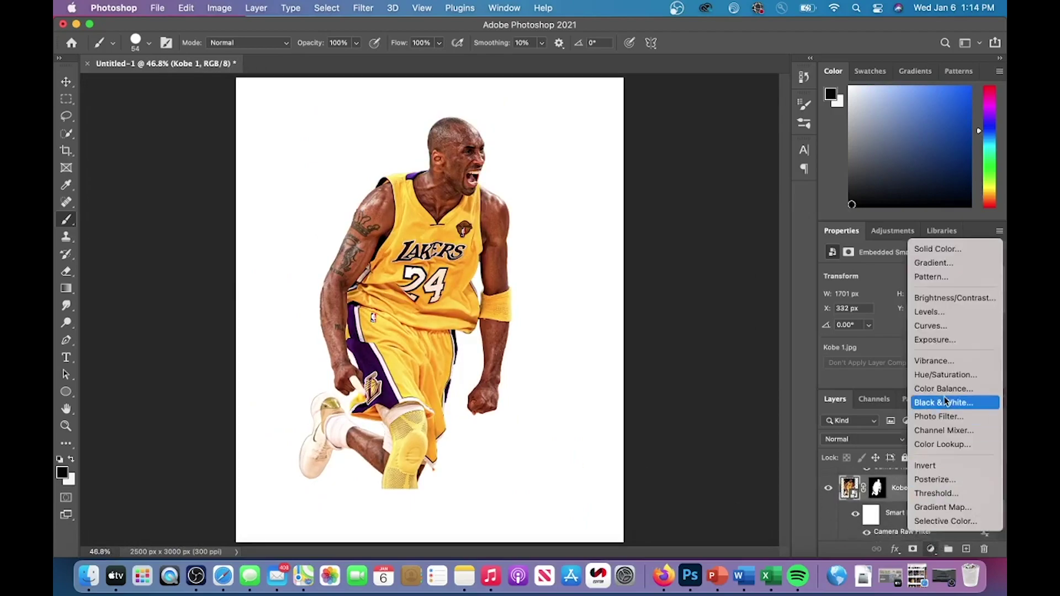
{"action": "left_click", "coordinate": [916, 312]}
{"action": "left_click", "coordinate": [883, 439]}
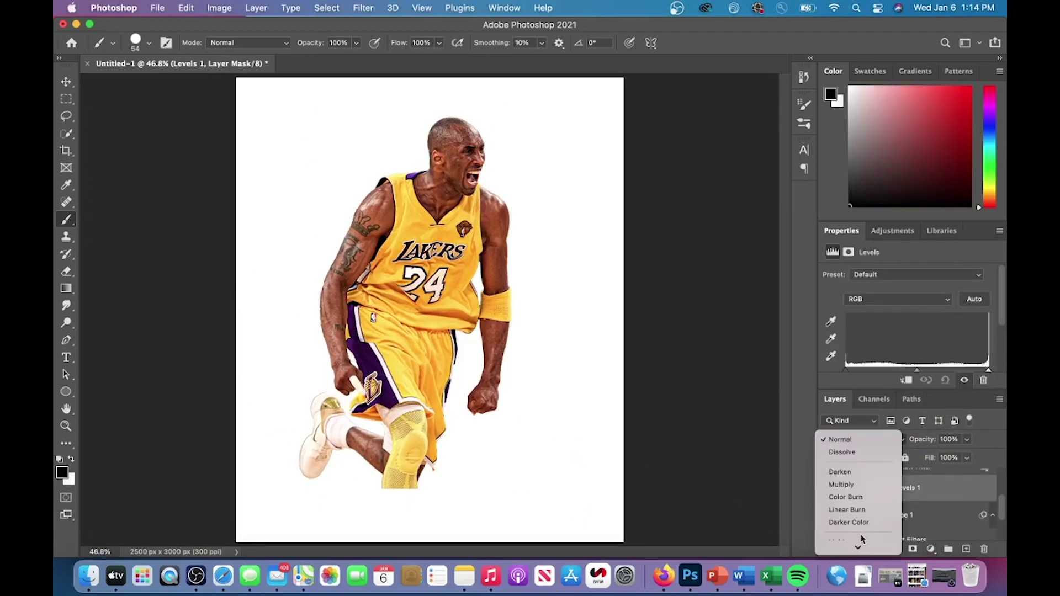
{"action": "left_click", "coordinate": [861, 484]}
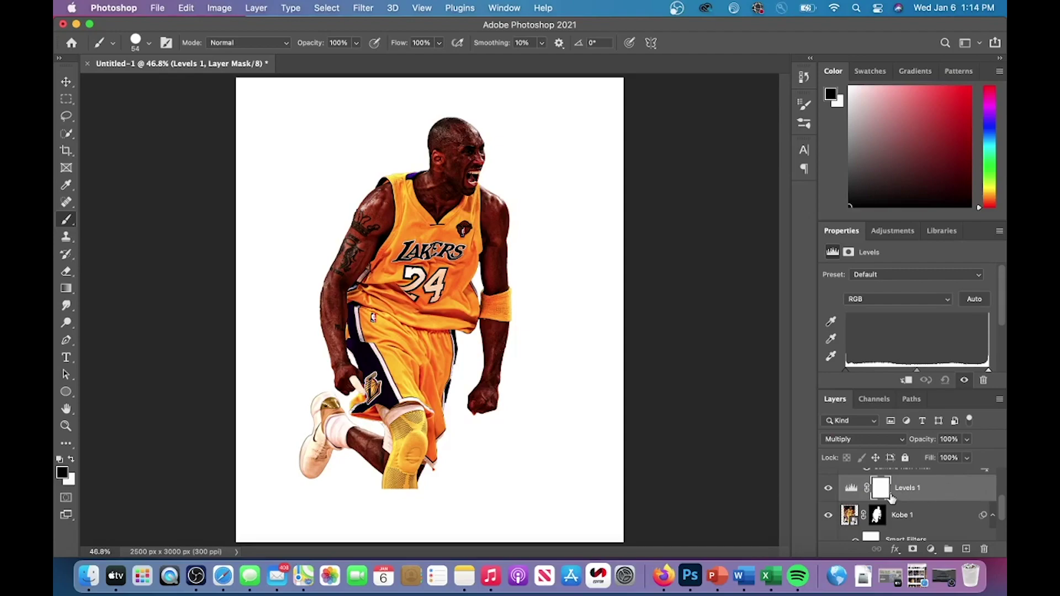
{"action": "key", "text": "super+i"}
Set the brush to 92 px with 0% hardness and lower the Levels 1 layer's opacity to 38%.
{"action": "scroll", "coordinate": [438, 314], "scroll_direction": "up", "scroll_amount": 5}
{"action": "scroll", "coordinate": [438, 314], "scroll_direction": "up", "scroll_amount": 4}
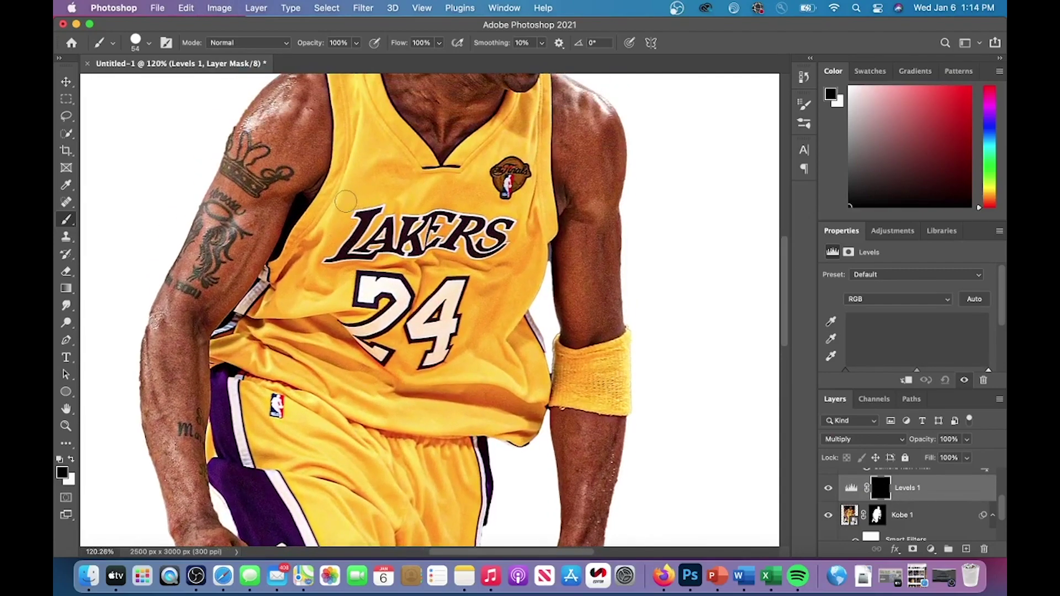
{"action": "left_click", "coordinate": [148, 44]}
{"action": "mouse_move", "coordinate": [211, 114]}
{"action": "left_mouse_down"}
{"action": "mouse_move", "coordinate": [128, 114]}
{"action": "mouse_move", "coordinate": [166, 84]}
{"action": "left_mouse_up"}
{"action": "left_click", "coordinate": [152, 86]}
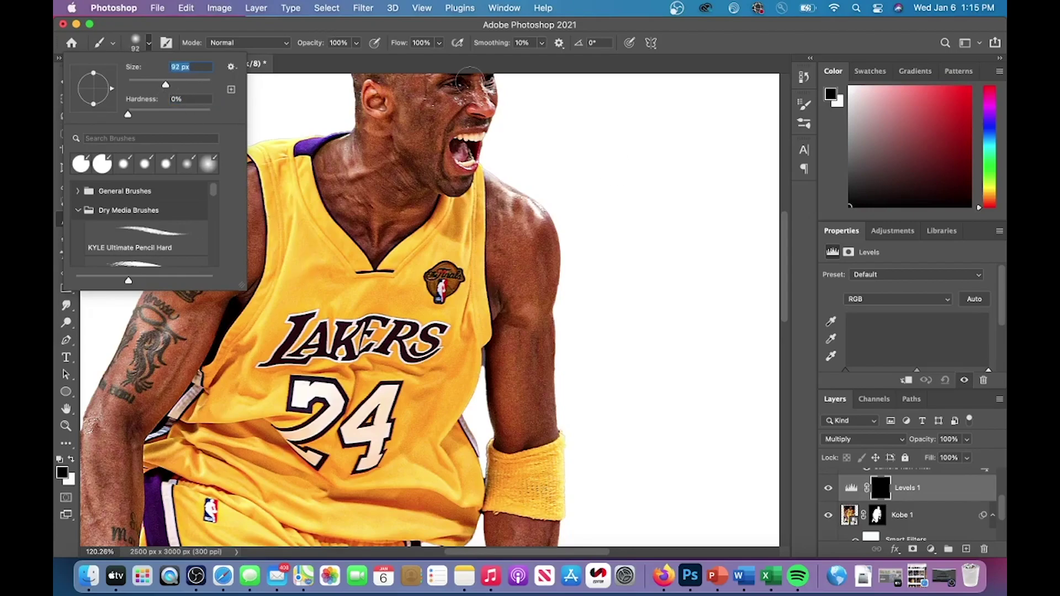
{"action": "left_click", "coordinate": [967, 439]}
{"action": "left_click_drag", "start_coordinate": [970, 454], "coordinate": [929, 455]}
{"action": "scroll", "coordinate": [599, 341], "scroll_direction": "down", "scroll_amount": 5}
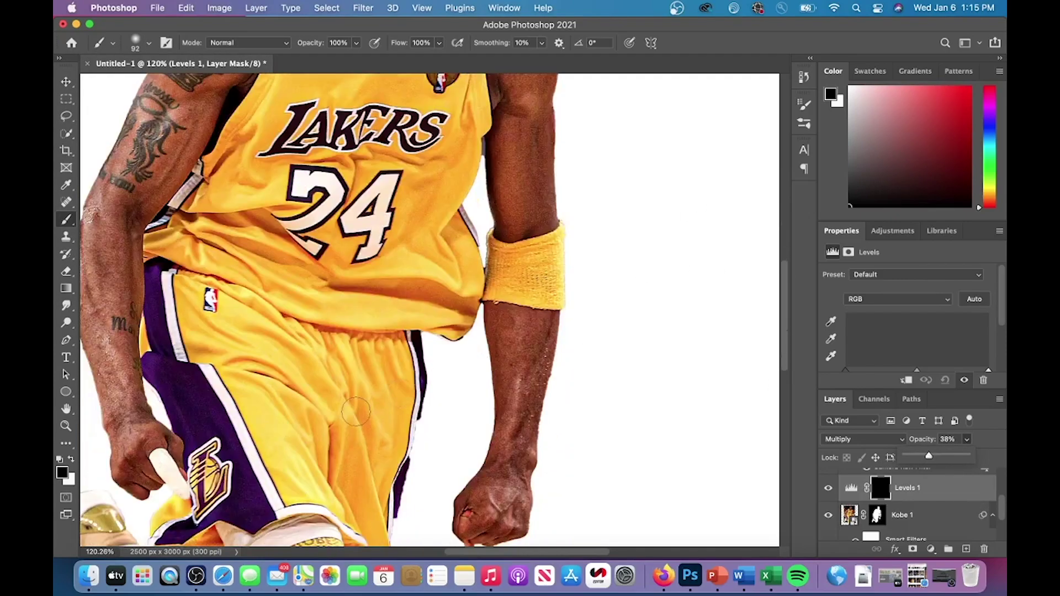
Paint white on the Levels 1 mask to darken the jersey folds below and beside the number.
{"action": "left_click", "coordinate": [341, 287]}
{"action": "left_click", "coordinate": [71, 458]}
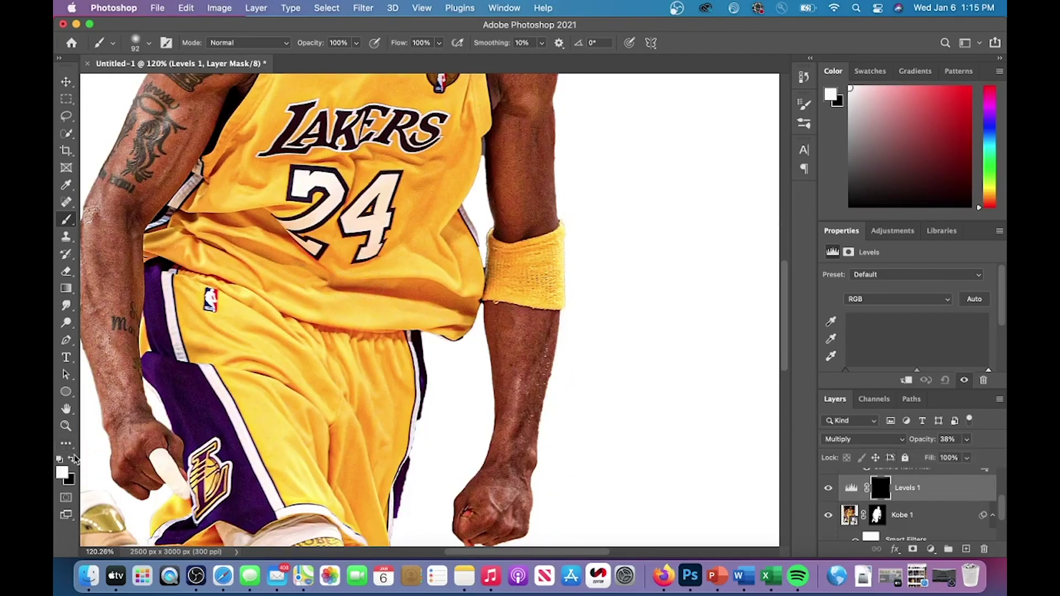
{"action": "left_click_drag", "start_coordinate": [367, 282], "coordinate": [445, 291]}
{"action": "mouse_move", "coordinate": [268, 237]}
{"action": "left_mouse_down"}
{"action": "mouse_move", "coordinate": [226, 224]}
{"action": "mouse_move", "coordinate": [246, 242]}
{"action": "mouse_move", "coordinate": [179, 237]}
{"action": "left_mouse_up"}
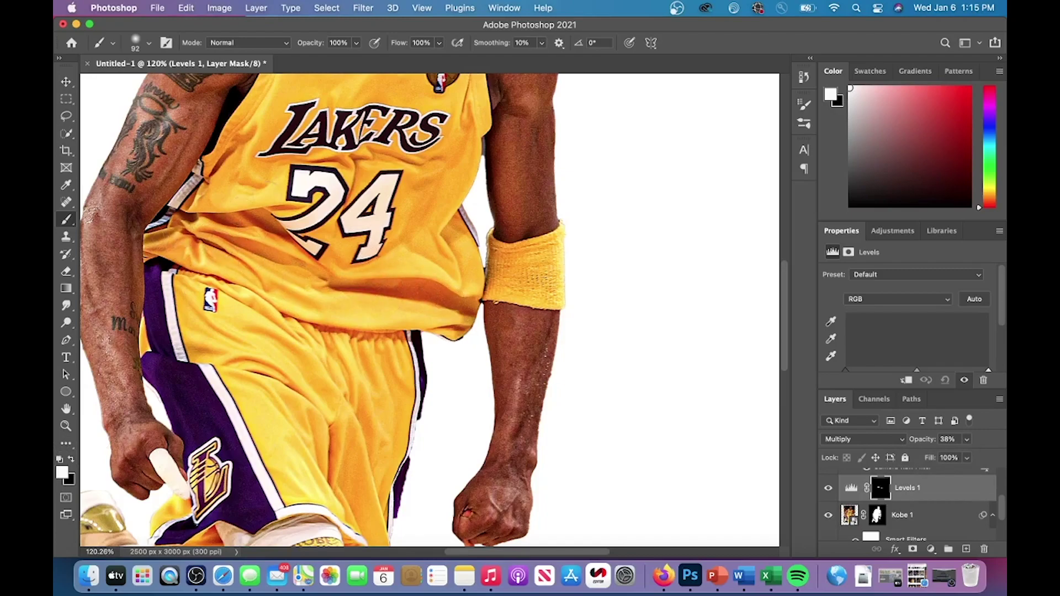
Reduce the brush to 44 px and paint shadows on the Levels 1 mask over the jersey folds between the lettering and the number.
{"action": "scroll", "coordinate": [176, 237], "scroll_direction": "up", "scroll_amount": 5}
{"action": "left_click", "coordinate": [149, 43]}
{"action": "left_click_drag", "start_coordinate": [163, 87], "coordinate": [149, 88]}
{"action": "left_click", "coordinate": [318, 279]}
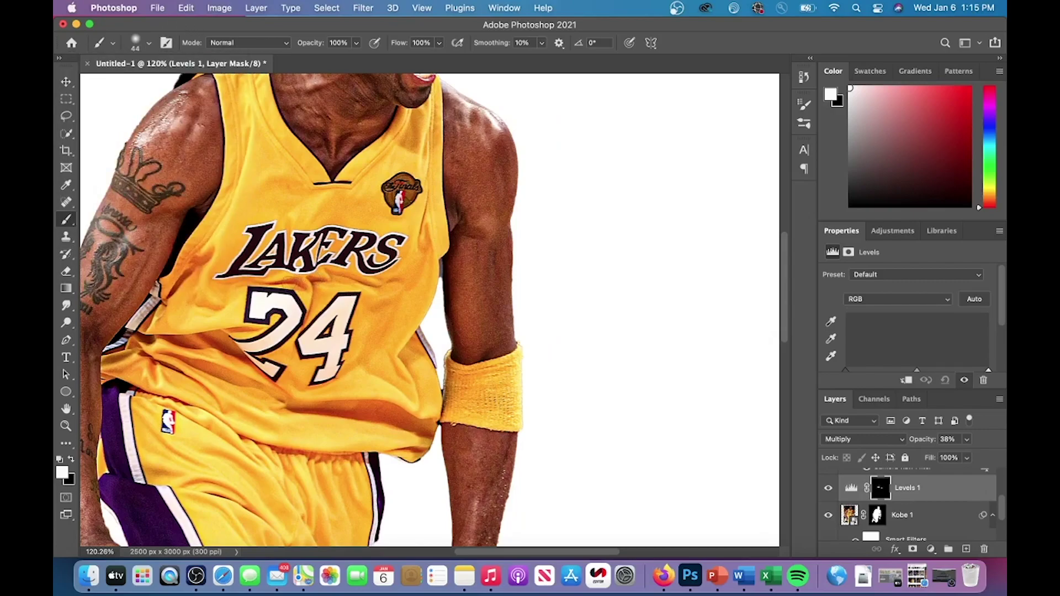
{"action": "mouse_move", "coordinate": [329, 274]}
{"action": "left_mouse_down"}
{"action": "mouse_move", "coordinate": [397, 279]}
{"action": "mouse_move", "coordinate": [416, 300]}
{"action": "left_mouse_up"}
{"action": "scroll", "coordinate": [317, 250], "scroll_direction": "up", "scroll_amount": 1}
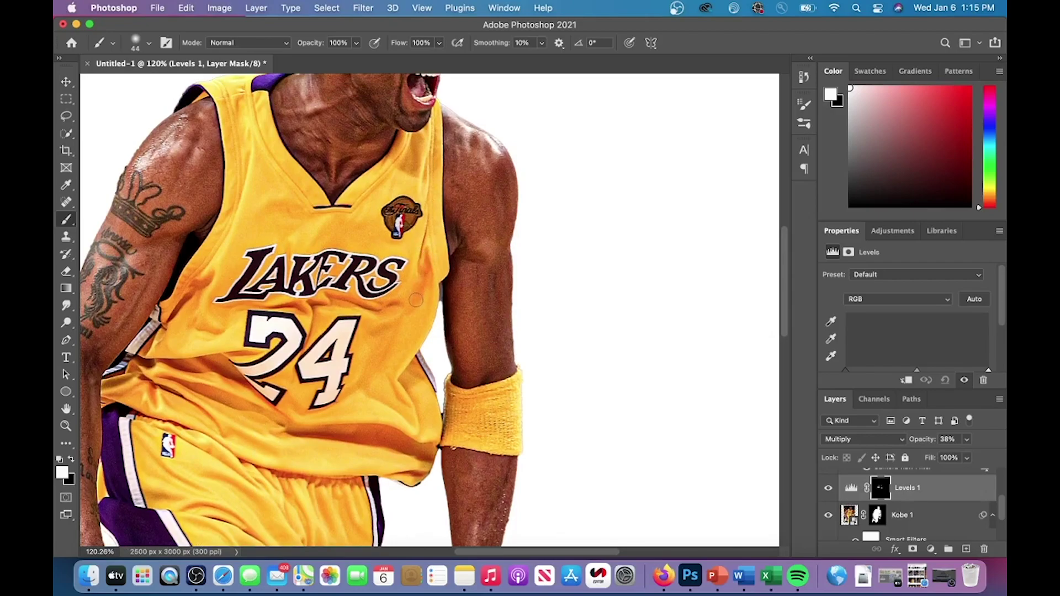
{"action": "scroll", "coordinate": [429, 175], "scroll_direction": "up", "scroll_amount": 1}
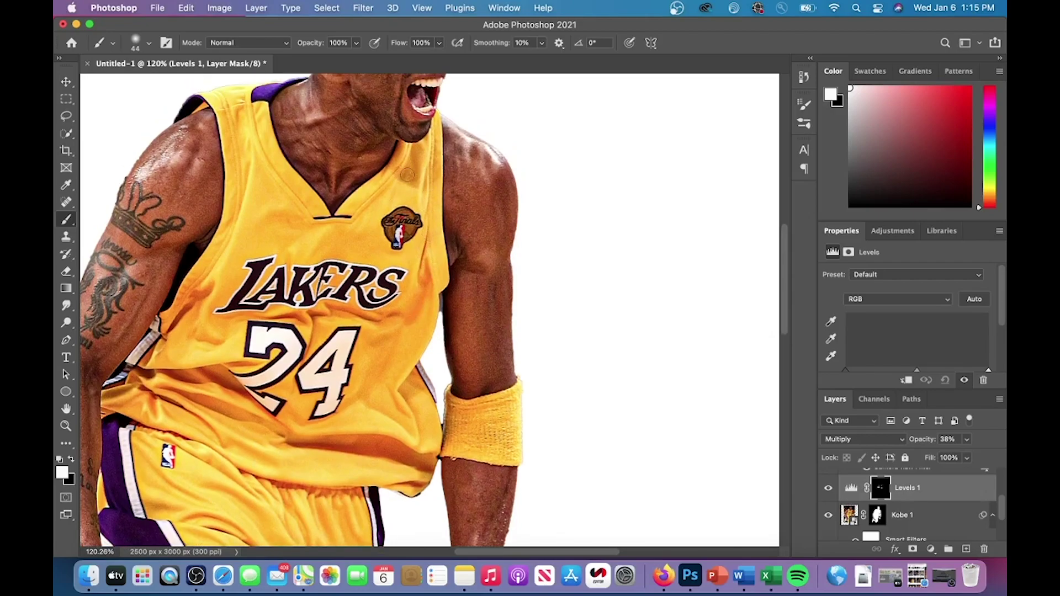
Paint shadows on the Levels 1 mask along the player's neck, cheek and jaw.
{"action": "scroll", "coordinate": [436, 141], "scroll_direction": "left", "scroll_amount": 5}
{"action": "scroll", "coordinate": [437, 141], "scroll_direction": "up", "scroll_amount": 1}
{"action": "scroll", "coordinate": [379, 219], "scroll_direction": "up", "scroll_amount": 4}
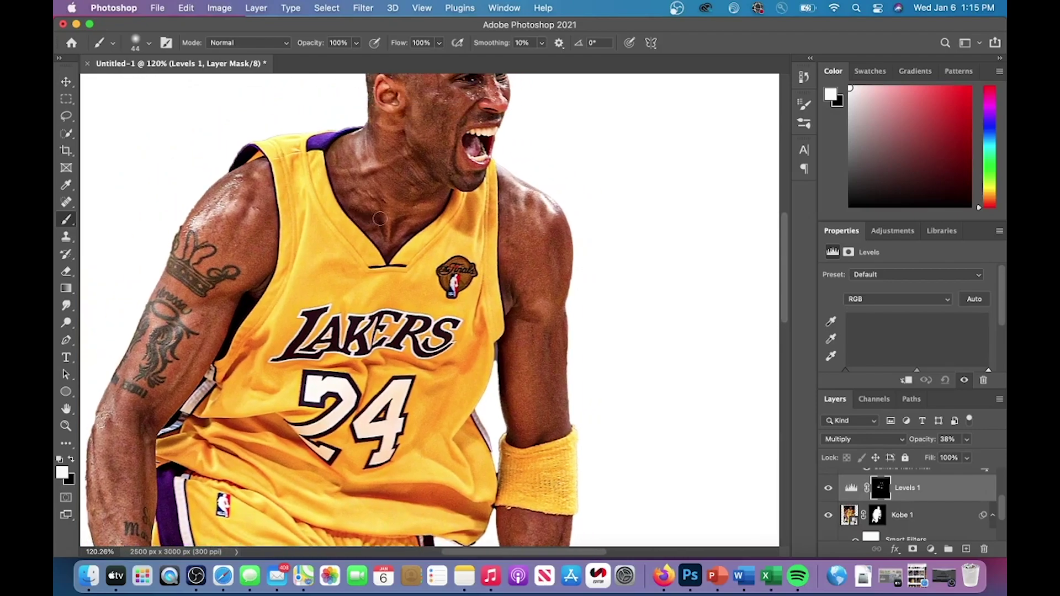
{"action": "scroll", "coordinate": [419, 199], "scroll_direction": "up", "scroll_amount": 5}
{"action": "scroll", "coordinate": [420, 198], "scroll_direction": "right", "scroll_amount": 2}
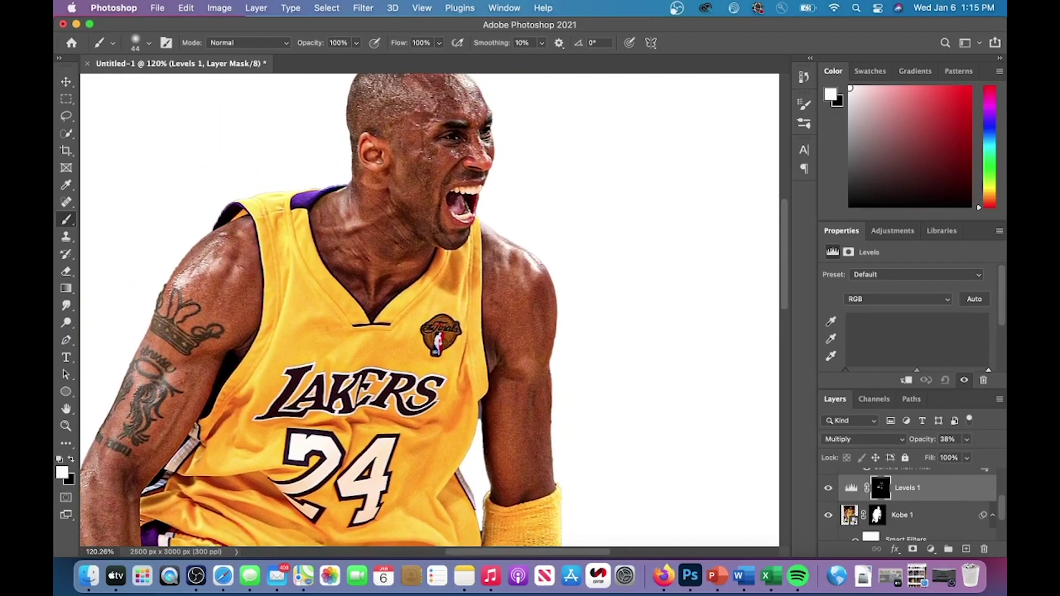
{"action": "left_click_drag", "start_coordinate": [438, 179], "coordinate": [412, 251]}
{"action": "scroll", "coordinate": [401, 205], "scroll_direction": "up", "scroll_amount": 1}
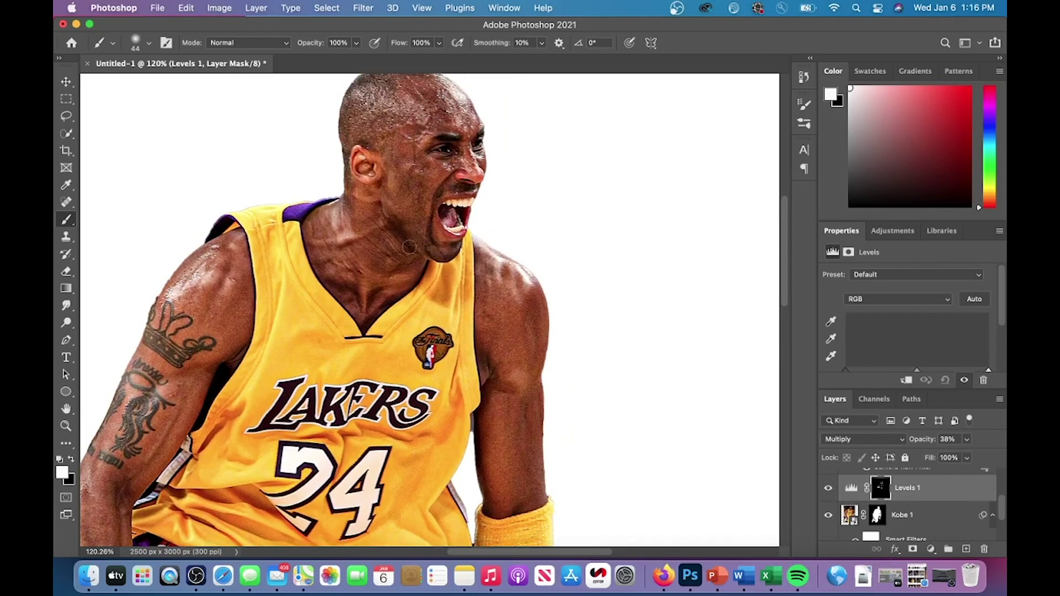
{"action": "scroll", "coordinate": [499, 185], "scroll_direction": "down", "scroll_amount": 6}
{"action": "scroll", "coordinate": [499, 186], "scroll_direction": "left", "scroll_amount": 3}
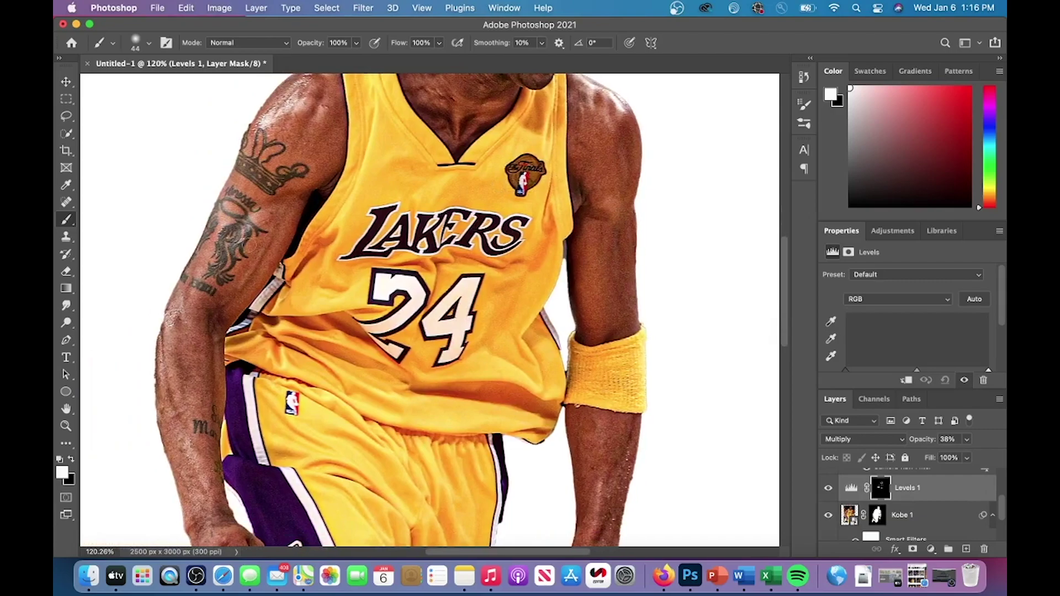
{"action": "left_click", "coordinate": [903, 515]}
{"action": "double_click", "coordinate": [928, 495]}
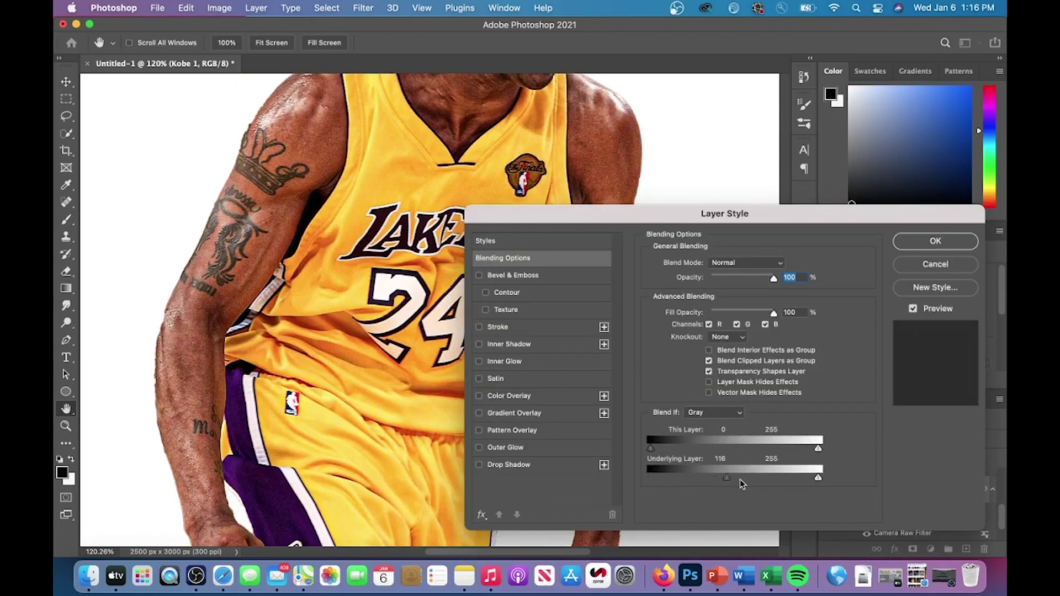
{"action": "left_click_drag", "start_coordinate": [765, 480], "coordinate": [636, 489]}
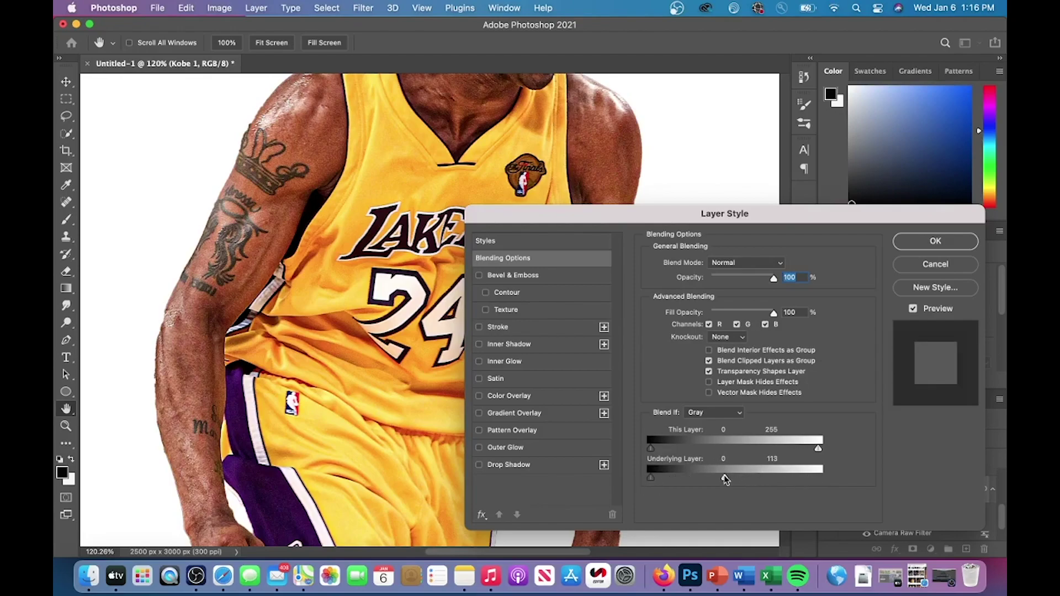
{"action": "left_click_drag", "start_coordinate": [656, 452], "coordinate": [615, 430]}
{"action": "left_click_drag", "start_coordinate": [815, 448], "coordinate": [718, 427]}
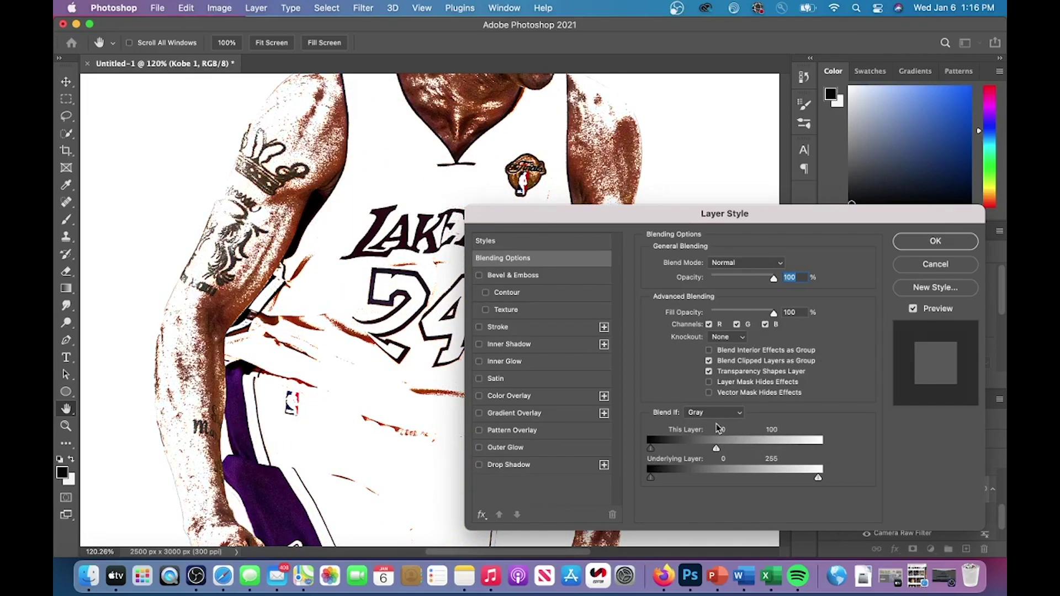
{"action": "left_click", "coordinate": [933, 265]}
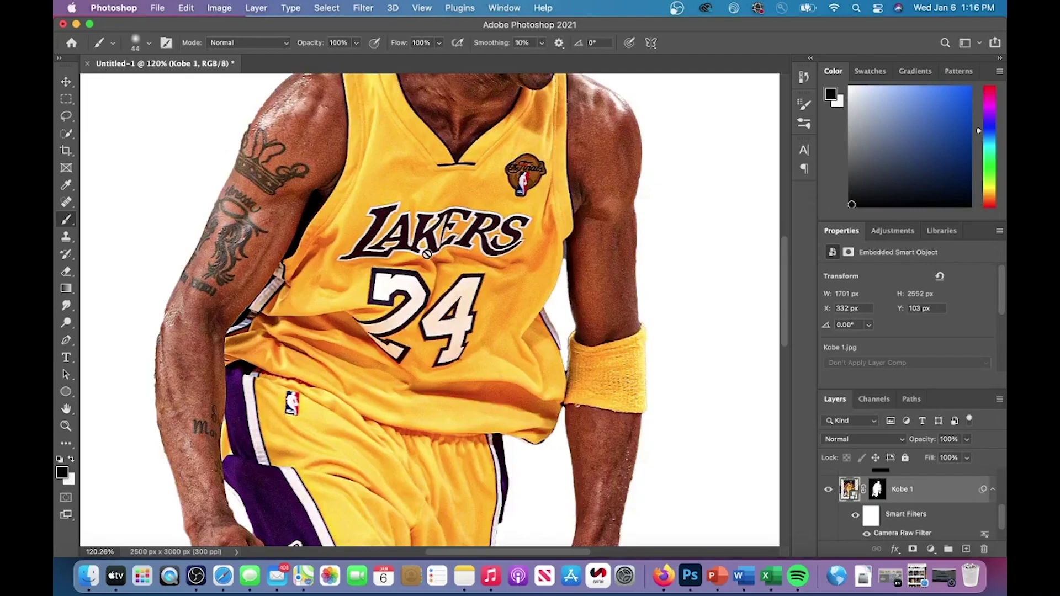
Reselect the Levels 1 mask and paint shadows along the inner tattooed arm and down the arm with the wristband.
{"action": "scroll", "coordinate": [895, 517], "scroll_direction": "up", "scroll_amount": 3}
{"action": "left_click", "coordinate": [880, 495]}
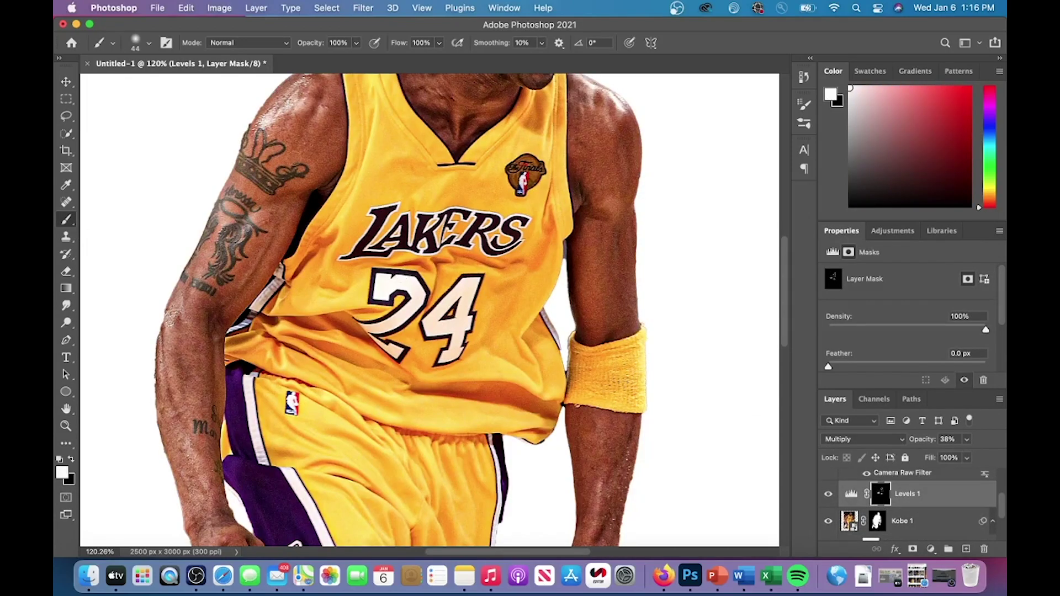
{"action": "mouse_move", "coordinate": [276, 196]}
{"action": "left_mouse_down"}
{"action": "mouse_move", "coordinate": [317, 196]}
{"action": "mouse_move", "coordinate": [300, 232]}
{"action": "left_mouse_up"}
{"action": "mouse_move", "coordinate": [243, 304]}
{"action": "left_mouse_down"}
{"action": "mouse_move", "coordinate": [223, 326]}
{"action": "mouse_move", "coordinate": [209, 314]}
{"action": "mouse_move", "coordinate": [227, 395]}
{"action": "left_mouse_up"}
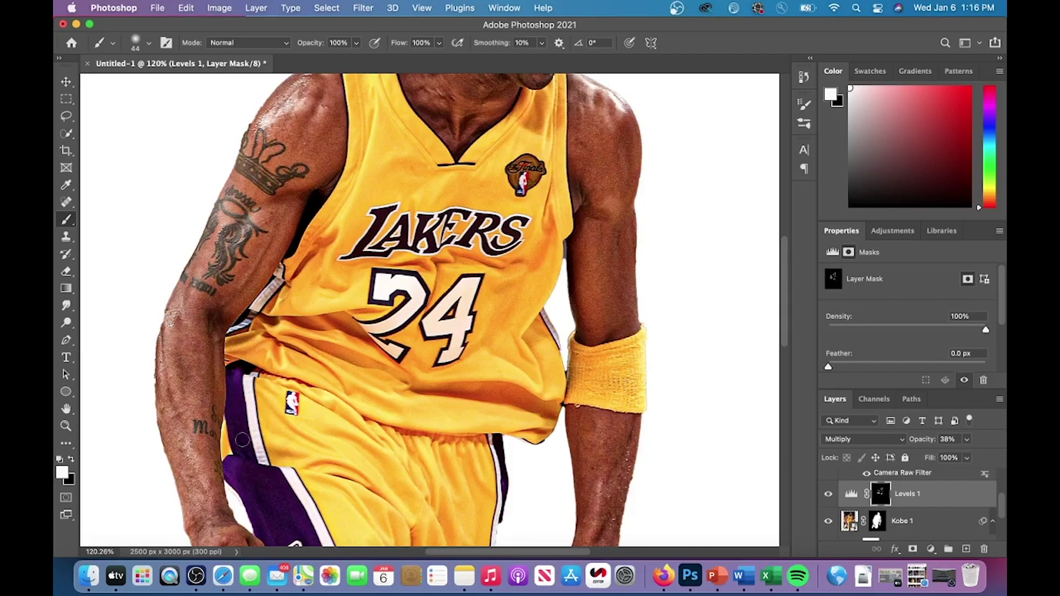
{"action": "left_click_drag", "start_coordinate": [570, 261], "coordinate": [579, 327]}
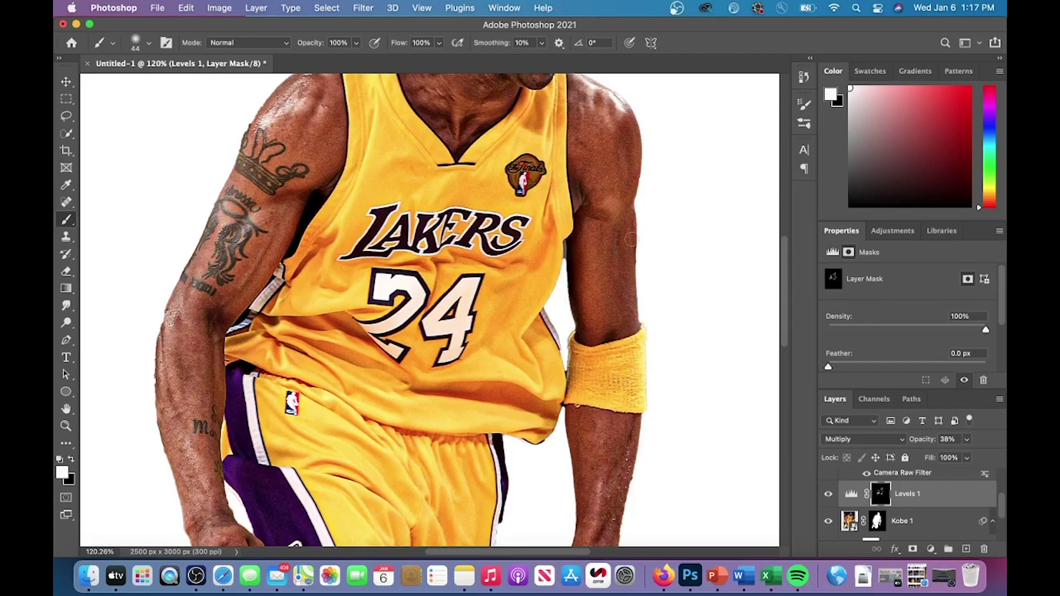
{"action": "scroll", "coordinate": [645, 326], "scroll_direction": "down", "scroll_amount": 5}
{"action": "left_click_drag", "start_coordinate": [629, 359], "coordinate": [596, 474]}
{"action": "scroll", "coordinate": [623, 501], "scroll_direction": "left", "scroll_amount": 3}
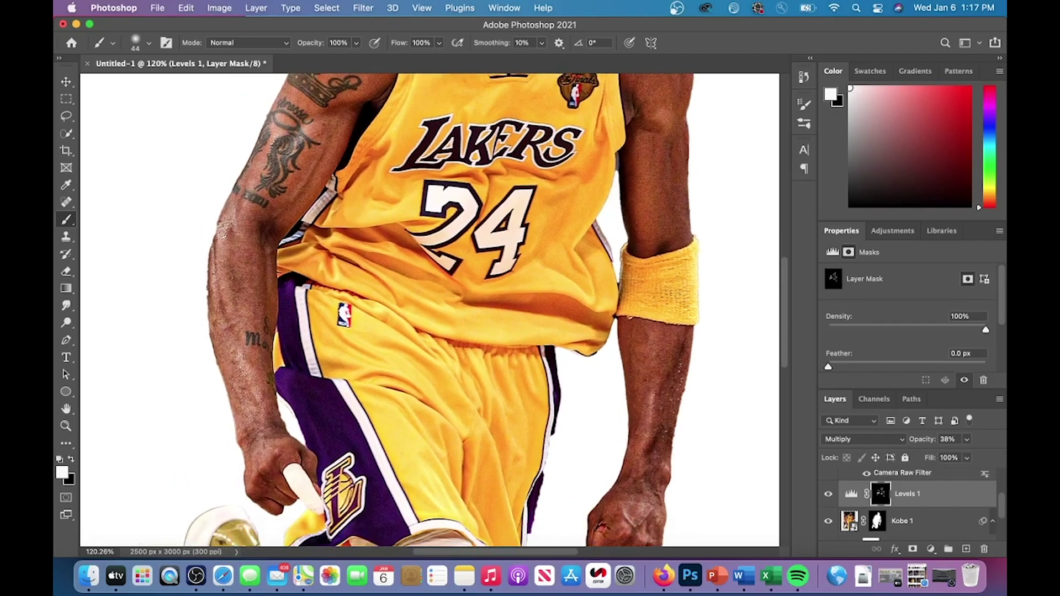
Darken the elbow and forearm of the tattooed arm on the Levels 1 mask and review the whole figure.
{"action": "left_click_drag", "start_coordinate": [214, 247], "coordinate": [229, 331]}
{"action": "left_click_drag", "start_coordinate": [233, 270], "coordinate": [240, 286]}
{"action": "mouse_move", "coordinate": [266, 243]}
{"action": "left_mouse_down"}
{"action": "mouse_move", "coordinate": [266, 308]}
{"action": "mouse_move", "coordinate": [271, 236]}
{"action": "left_mouse_up"}
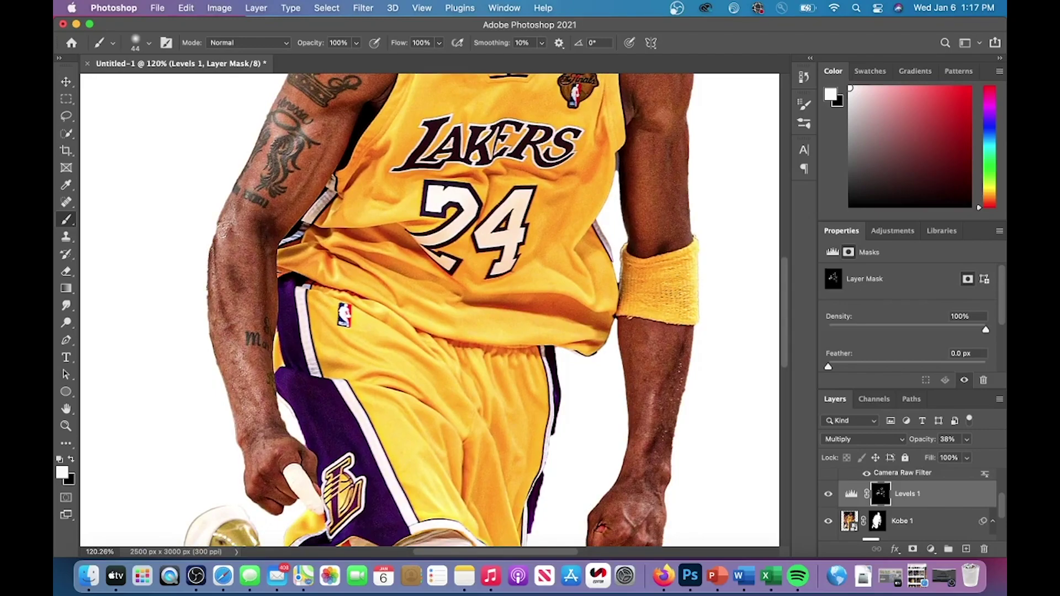
{"action": "scroll", "coordinate": [207, 252], "scroll_direction": "up", "scroll_amount": 5}
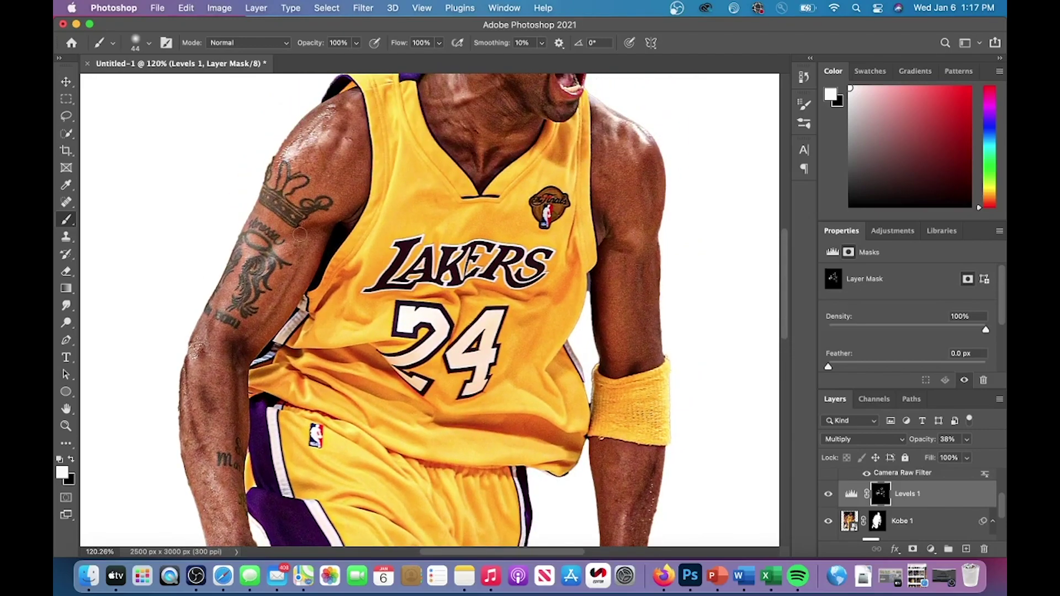
{"action": "scroll", "coordinate": [276, 150], "scroll_direction": "up", "scroll_amount": 3}
{"action": "scroll", "coordinate": [276, 148], "scroll_direction": "down", "scroll_amount": 12}
{"action": "scroll", "coordinate": [277, 153], "scroll_direction": "up", "scroll_amount": 7}
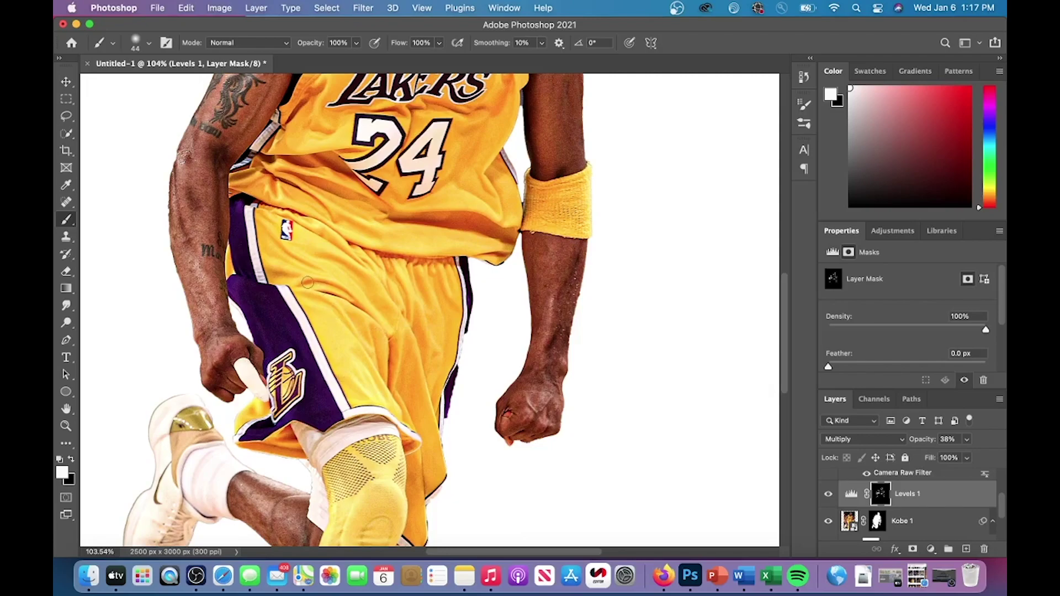
{"action": "scroll", "coordinate": [393, 394], "scroll_direction": "down", "scroll_amount": 2}
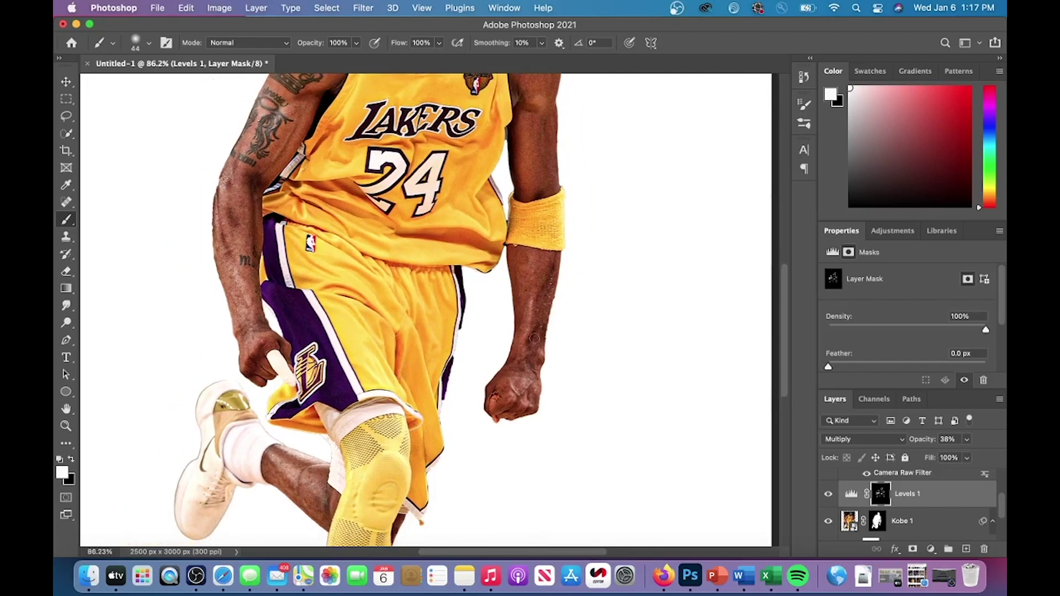
{"action": "scroll", "coordinate": [480, 414], "scroll_direction": "down", "scroll_amount": 3}
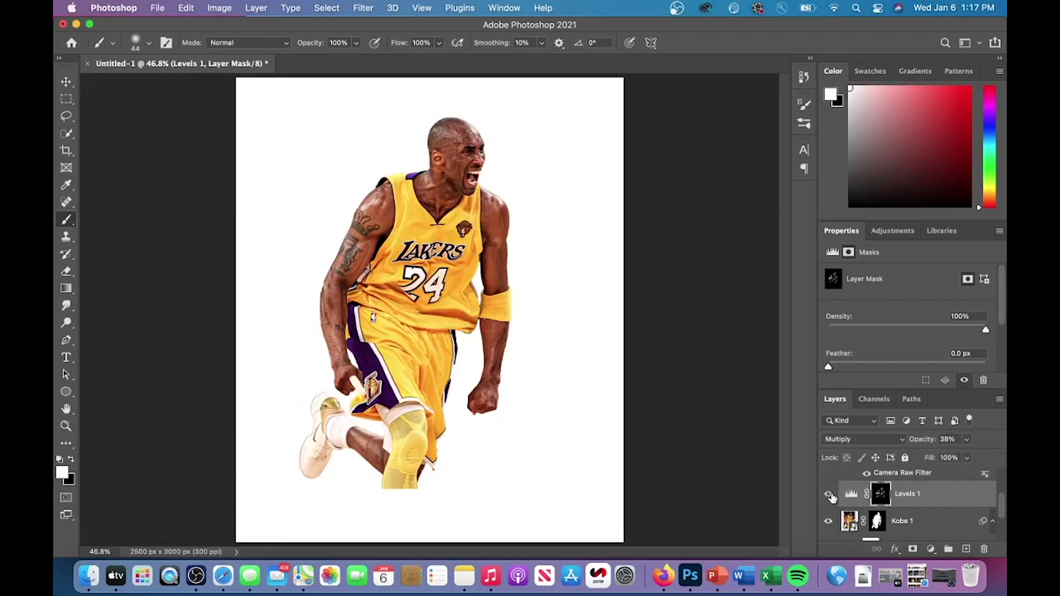
Paint shadows on the Levels 1 mask over both of the player's shoulders.
{"action": "scroll", "coordinate": [531, 214], "scroll_direction": "up", "scroll_amount": 3}
{"action": "scroll", "coordinate": [530, 214], "scroll_direction": "up", "scroll_amount": 3}
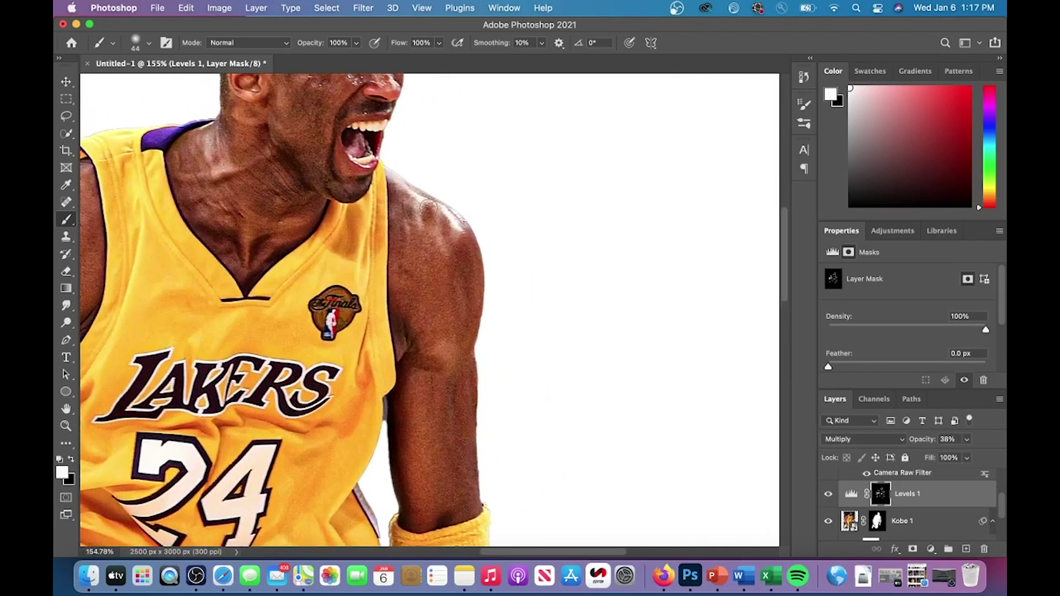
{"action": "left_click_drag", "start_coordinate": [456, 257], "coordinate": [466, 273]}
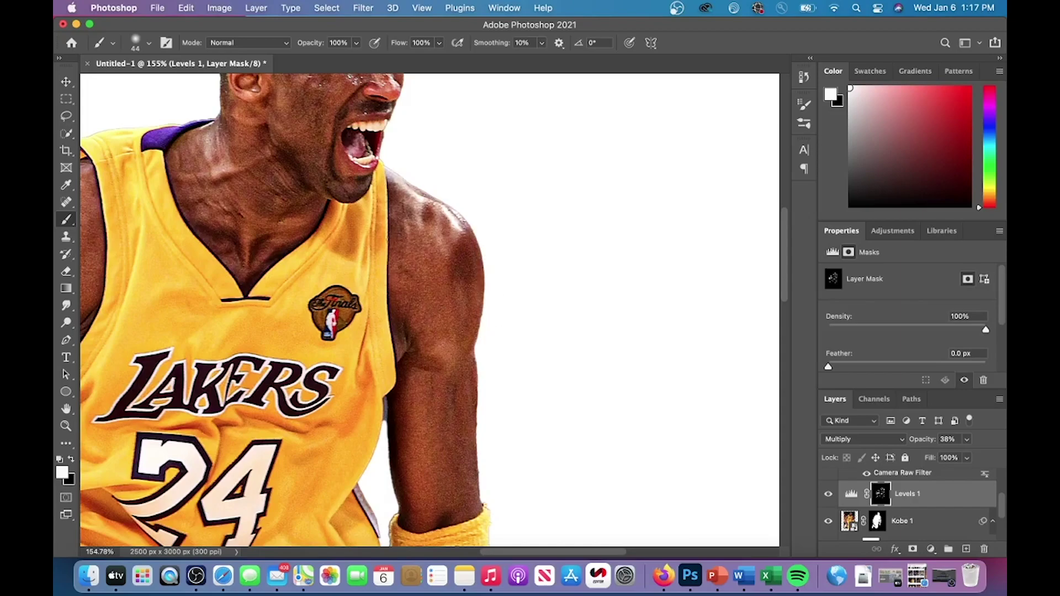
{"action": "scroll", "coordinate": [475, 217], "scroll_direction": "left", "scroll_amount": 5}
{"action": "scroll", "coordinate": [475, 218], "scroll_direction": "up", "scroll_amount": 2}
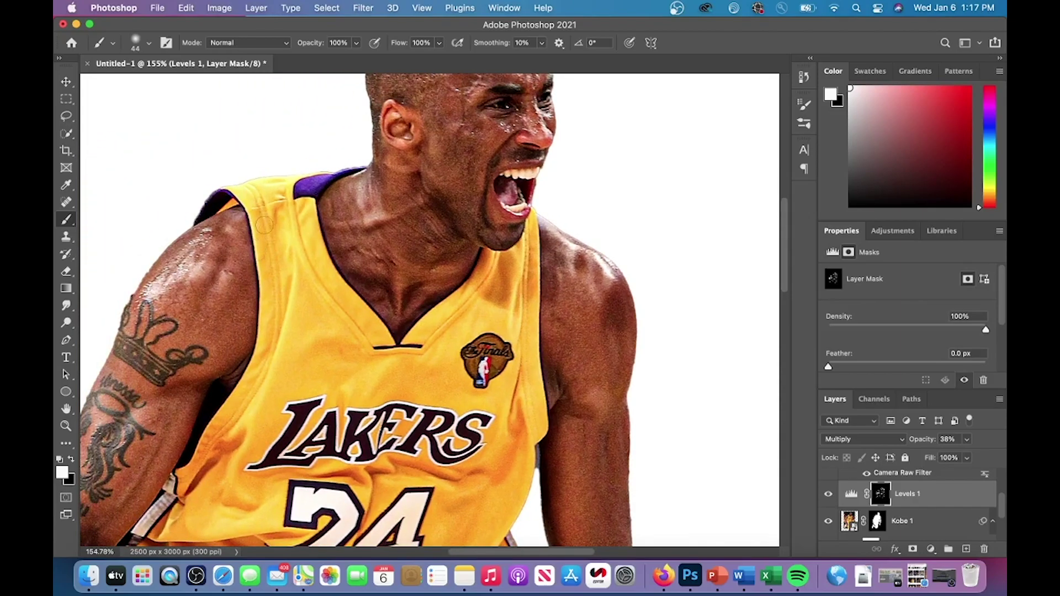
{"action": "left_click_drag", "start_coordinate": [226, 245], "coordinate": [216, 284]}
{"action": "mouse_move", "coordinate": [194, 230]}
{"action": "left_mouse_down"}
{"action": "mouse_move", "coordinate": [145, 268]}
{"action": "mouse_move", "coordinate": [196, 227]}
{"action": "left_mouse_up"}
{"action": "scroll", "coordinate": [218, 307], "scroll_direction": "down", "scroll_amount": 5}
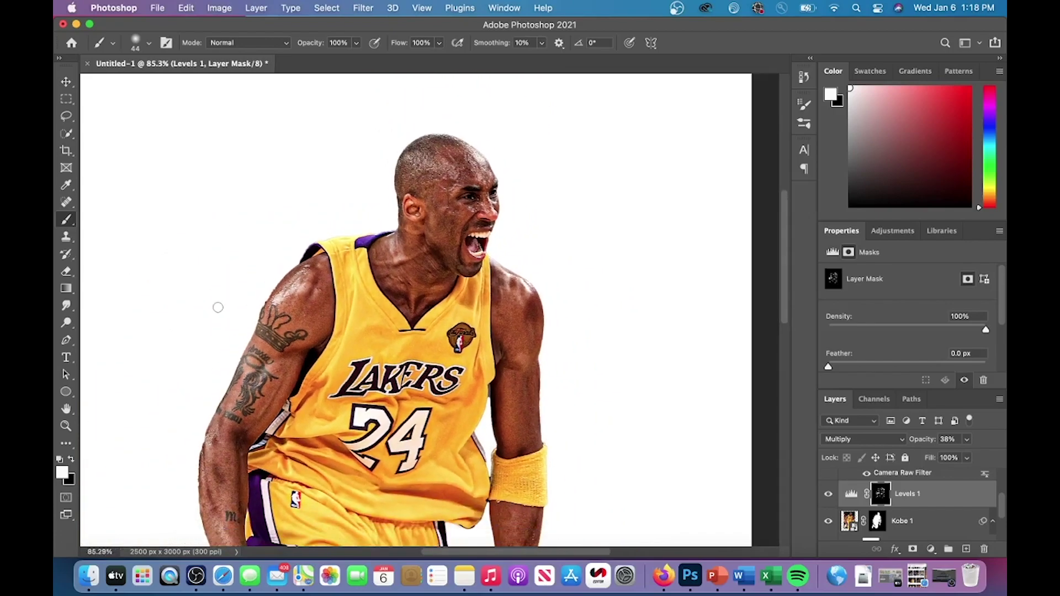
Add a second Levels adjustment layer above Levels 1, set it to Screen and invert its mask to black.
{"action": "scroll", "coordinate": [218, 307], "scroll_direction": "up", "scroll_amount": 2}
{"action": "scroll", "coordinate": [218, 307], "scroll_direction": "down", "scroll_amount": 2}
{"action": "left_click", "coordinate": [931, 549]}
{"action": "left_click", "coordinate": [930, 312]}
{"action": "left_click", "coordinate": [853, 438]}
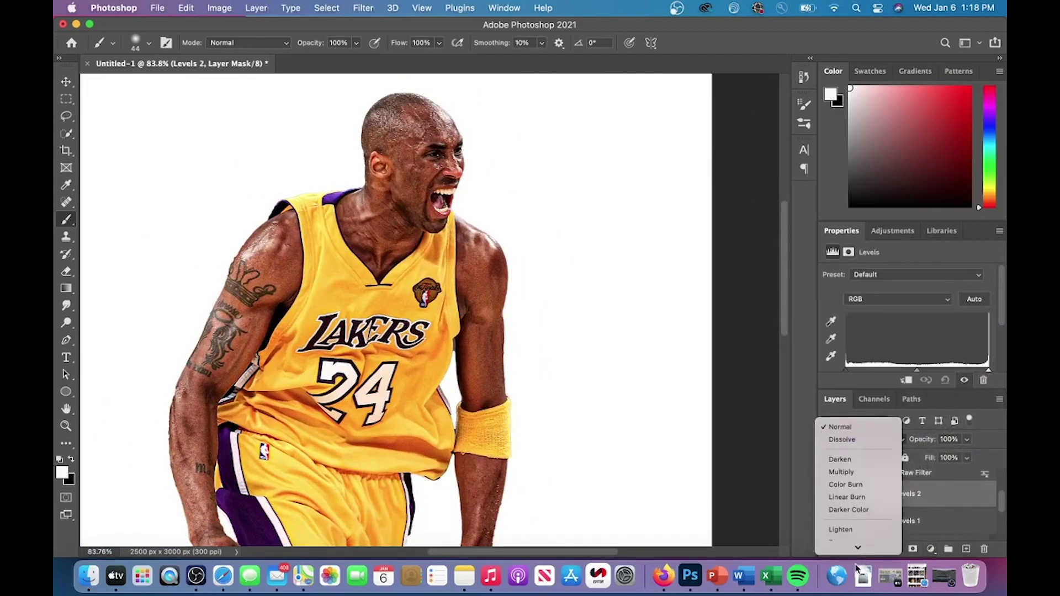
{"action": "left_click", "coordinate": [845, 353]}
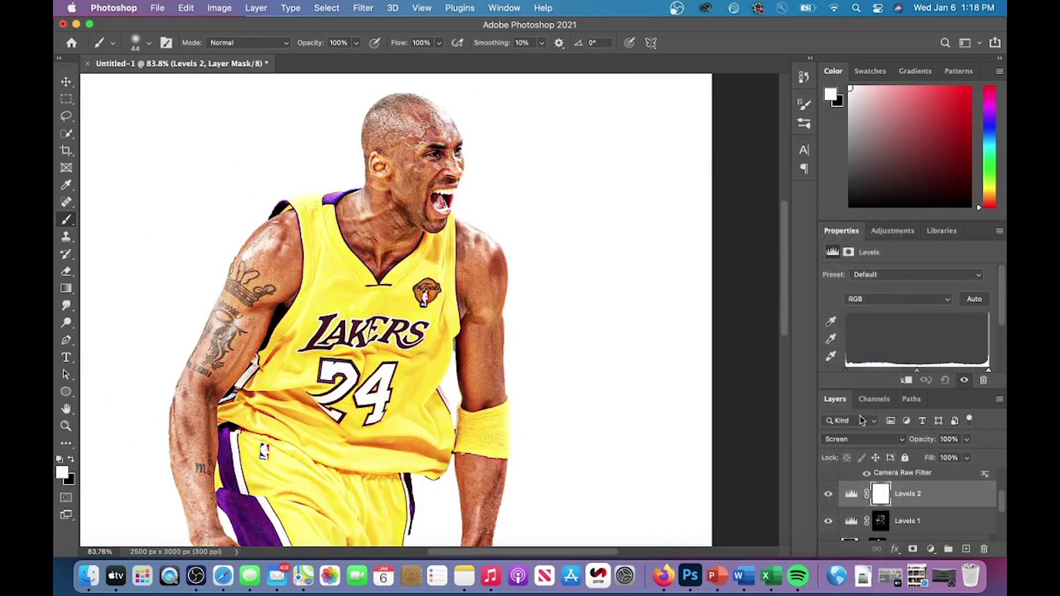
{"action": "key", "text": "super+i"}
Set the brush opacity to 33% and paint highlights on the Levels 2 mask over the neck and tattooed shoulder.
{"action": "scroll", "coordinate": [450, 308], "scroll_direction": "up", "scroll_amount": 3}
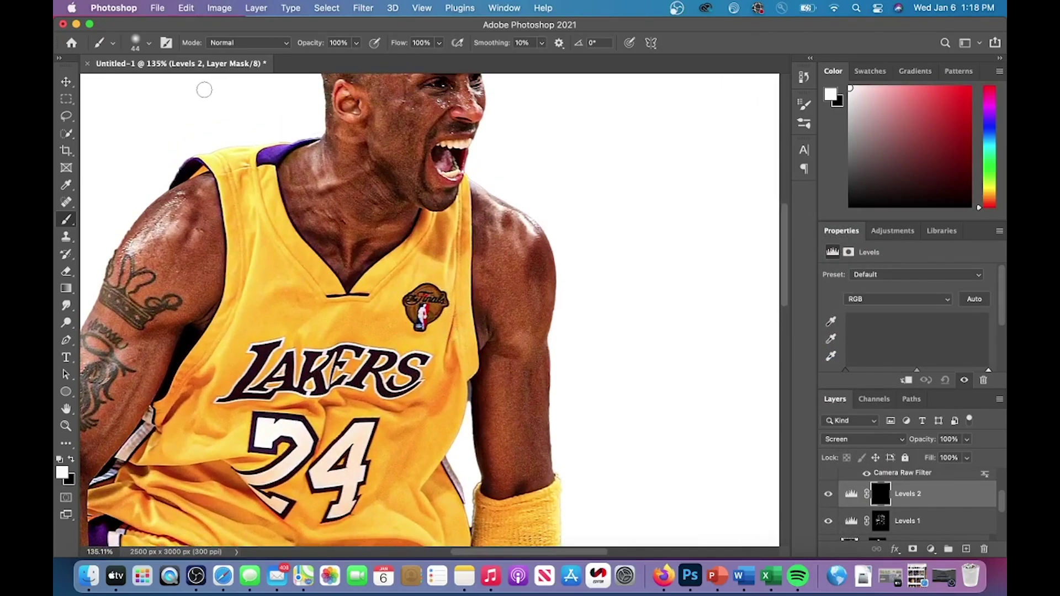
{"action": "left_click_drag", "start_coordinate": [358, 46], "coordinate": [352, 60]}
{"action": "left_click", "coordinate": [347, 175]}
{"action": "left_click_drag", "start_coordinate": [323, 176], "coordinate": [321, 149]}
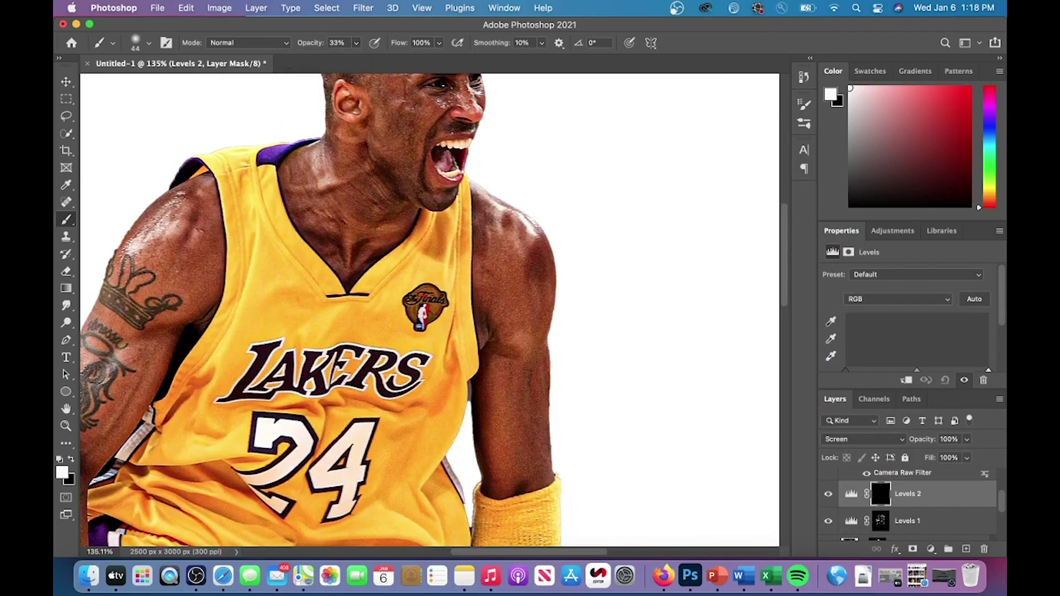
{"action": "scroll", "coordinate": [429, 313], "scroll_direction": "left", "scroll_amount": 2}
{"action": "left_click_drag", "start_coordinate": [196, 226], "coordinate": [194, 213]}
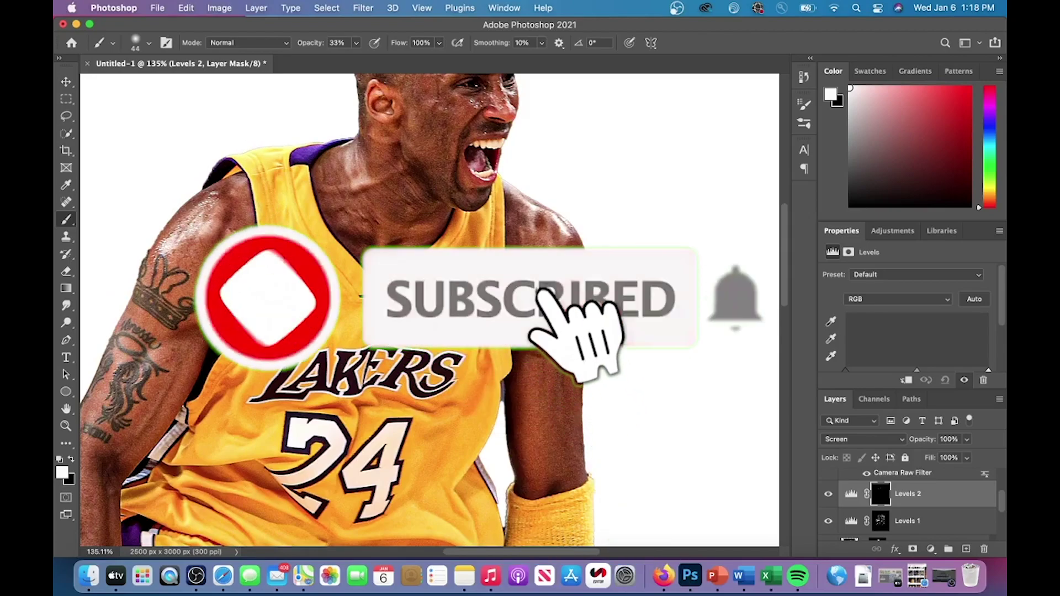
Paint highlights on the Levels 2 mask down the tattooed arm to the wrist.
{"action": "scroll", "coordinate": [429, 309], "scroll_direction": "down", "scroll_amount": 3}
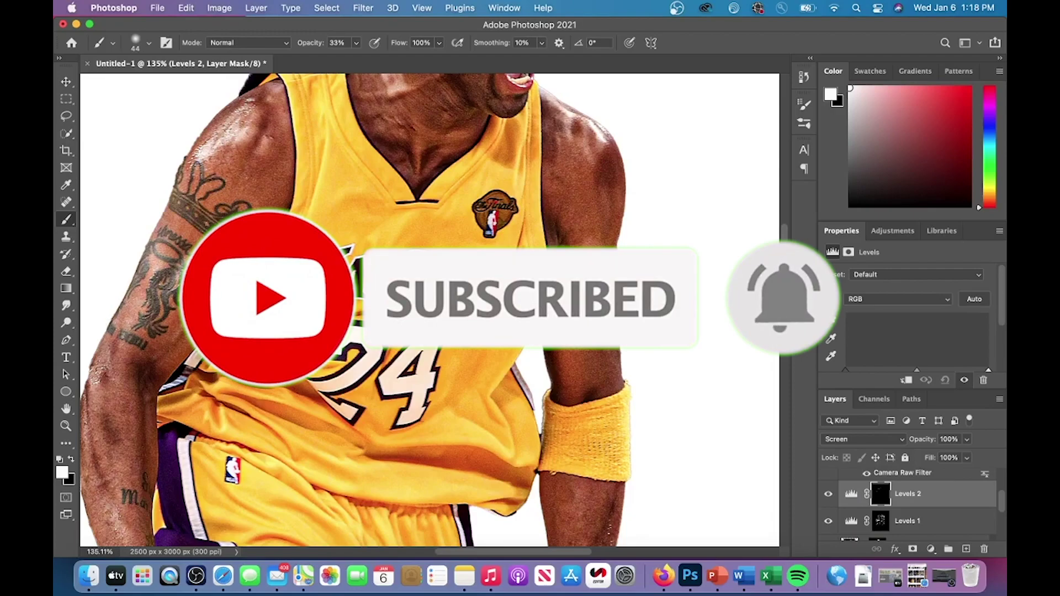
{"action": "scroll", "coordinate": [430, 309], "scroll_direction": "down", "scroll_amount": 2}
{"action": "scroll", "coordinate": [429, 309], "scroll_direction": "down", "scroll_amount": 2}
{"action": "scroll", "coordinate": [429, 309], "scroll_direction": "down", "scroll_amount": 3}
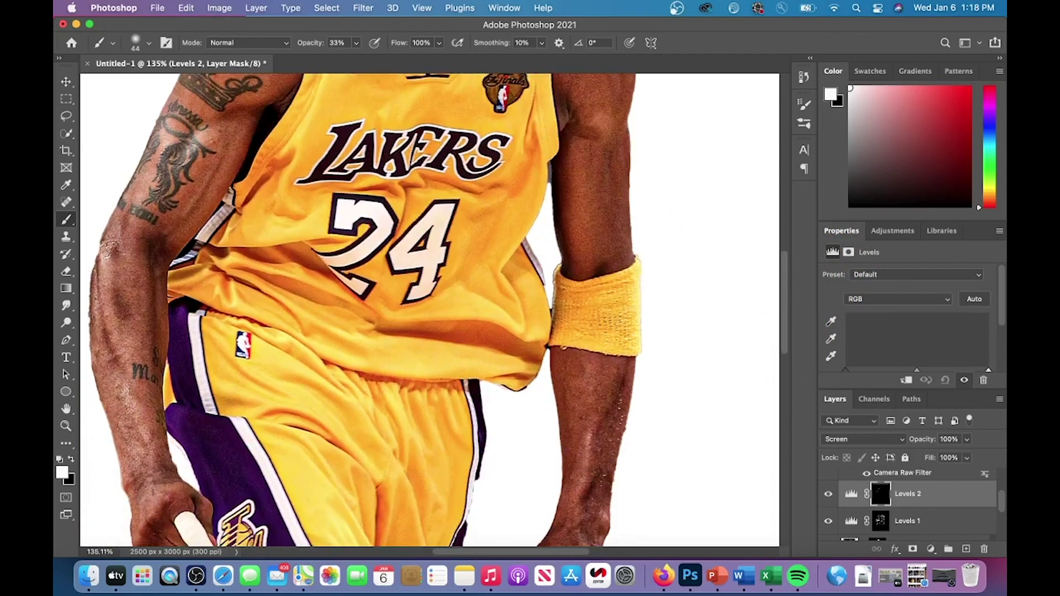
{"action": "scroll", "coordinate": [429, 309], "scroll_direction": "down", "scroll_amount": 4}
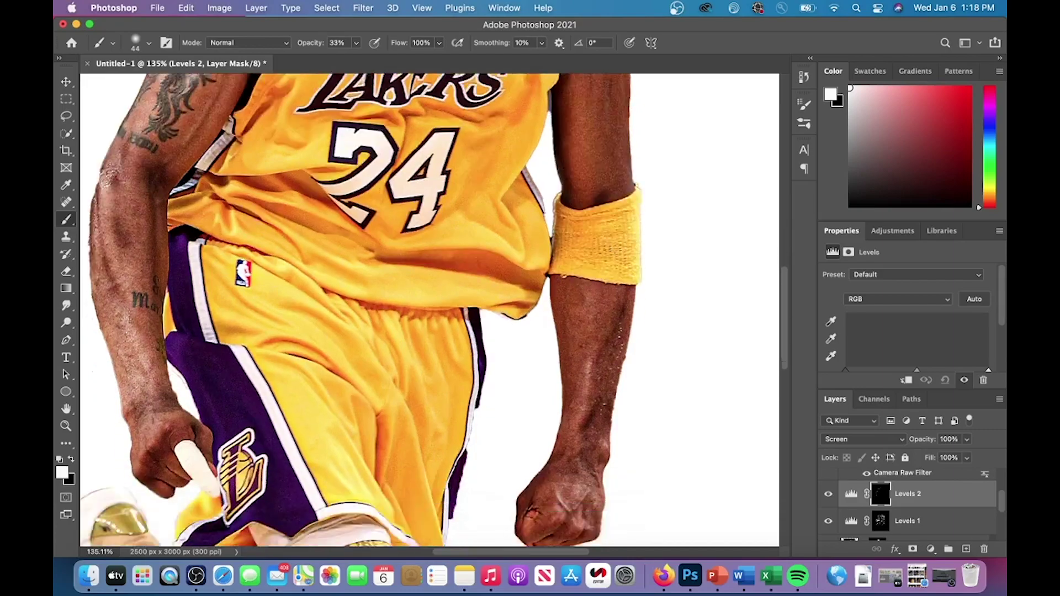
{"action": "left_click_drag", "start_coordinate": [142, 411], "coordinate": [162, 399]}
Brighten the folds of the yellow shorts by painting white on the Levels 2 mask.
{"action": "scroll", "coordinate": [276, 386], "scroll_direction": "right", "scroll_amount": 6}
{"action": "scroll", "coordinate": [276, 387], "scroll_direction": "up", "scroll_amount": 2}
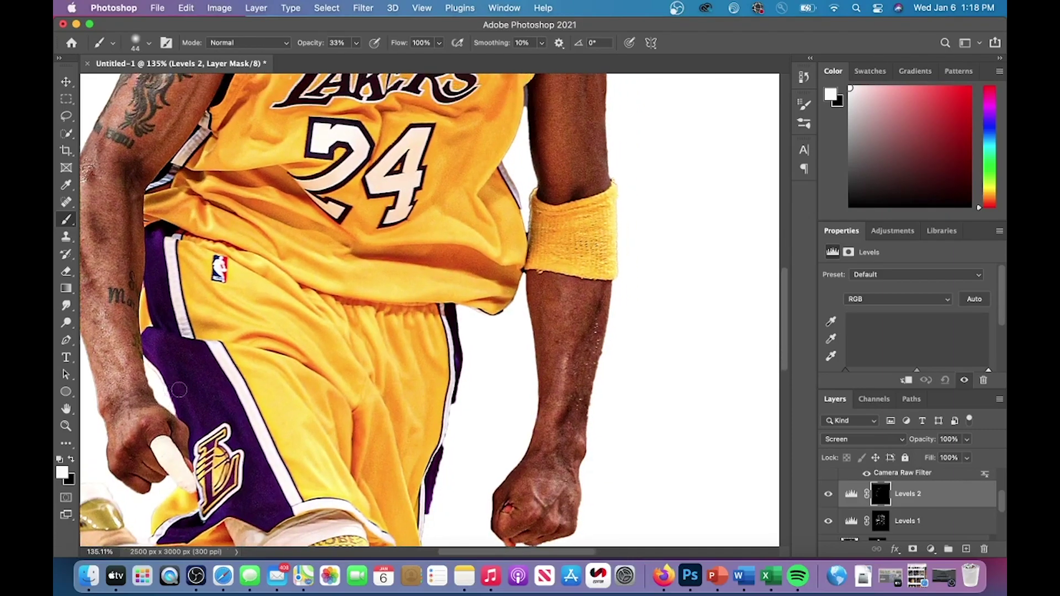
{"action": "mouse_move", "coordinate": [384, 381]}
{"action": "left_mouse_down"}
{"action": "mouse_move", "coordinate": [369, 438]}
{"action": "mouse_move", "coordinate": [336, 469]}
{"action": "mouse_move", "coordinate": [402, 471]}
{"action": "left_mouse_up"}
{"action": "scroll", "coordinate": [402, 471], "scroll_direction": "up", "scroll_amount": 8}
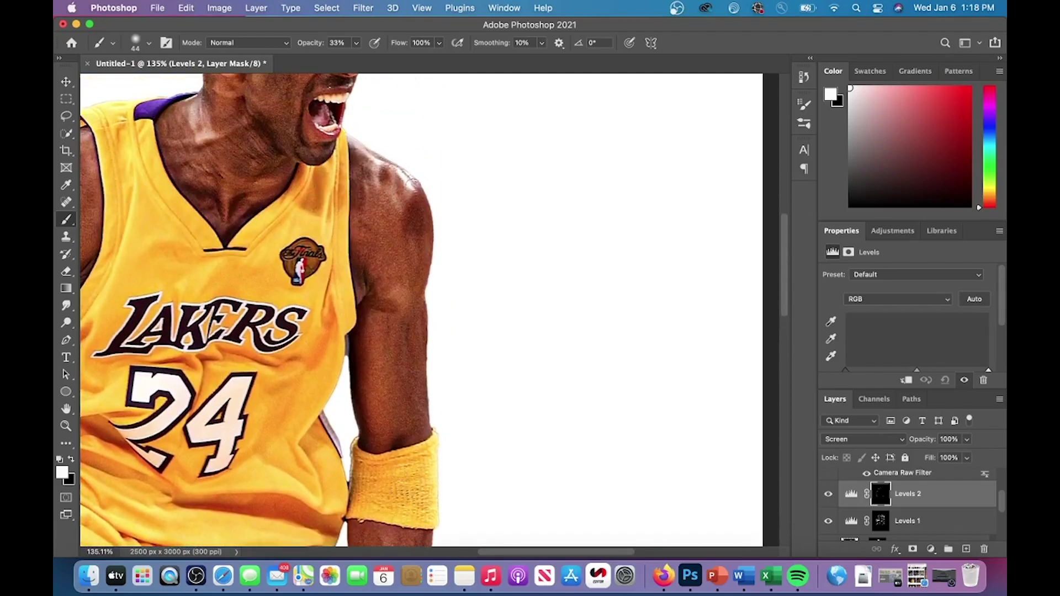
{"action": "scroll", "coordinate": [371, 136], "scroll_direction": "down", "scroll_amount": 3}
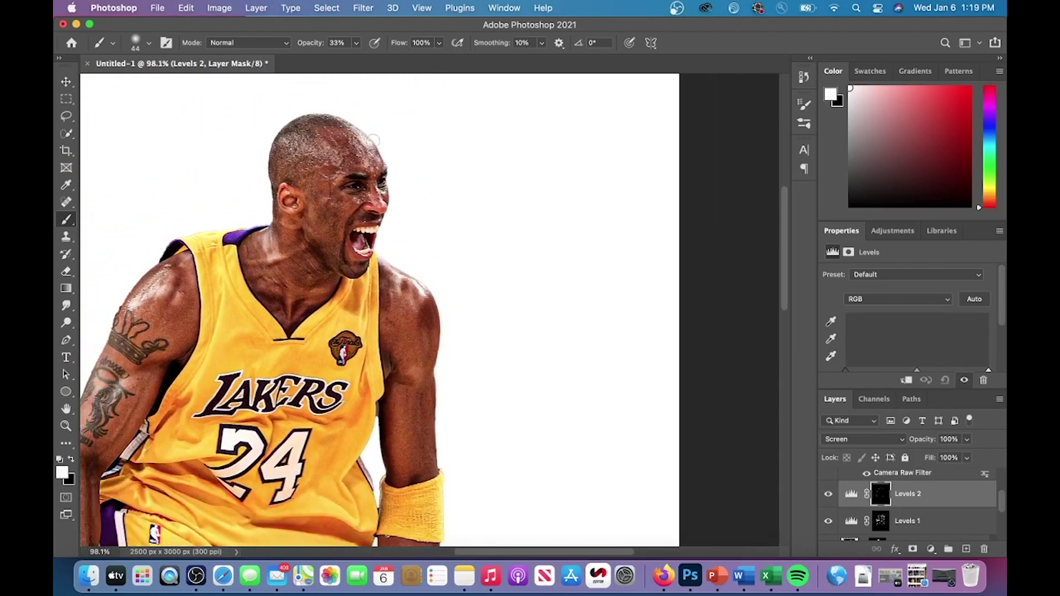
{"action": "left_click", "coordinate": [157, 8]}
{"action": "left_click", "coordinate": [166, 24]}
{"action": "left_click", "coordinate": [792, 488]}
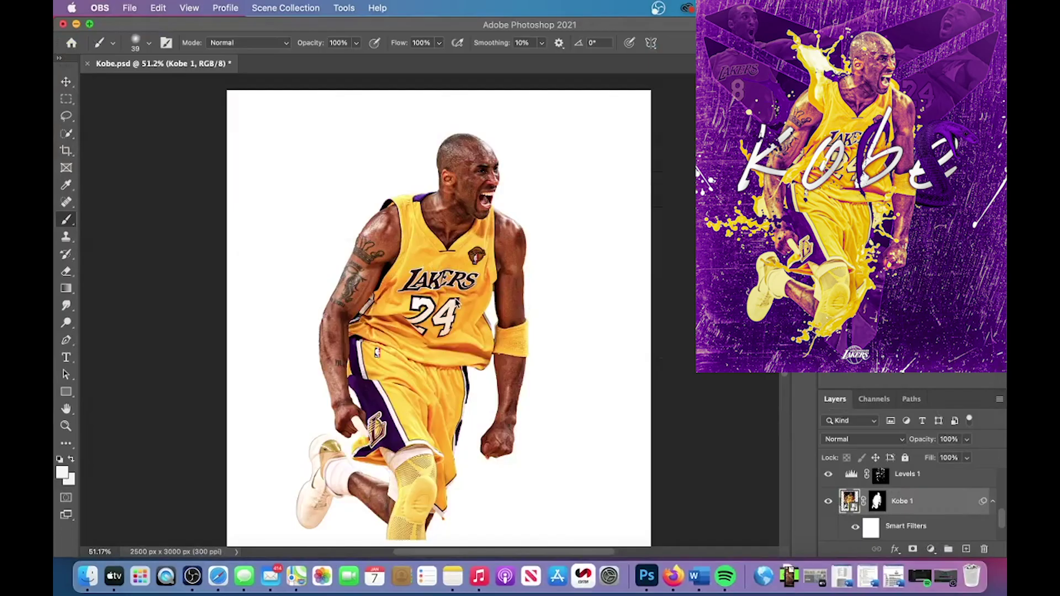
Add a Black & White adjustment layer directly above the Kobe 1 layer, set it to Soft Light and compare the image without it.
{"action": "left_click", "coordinate": [930, 548]}
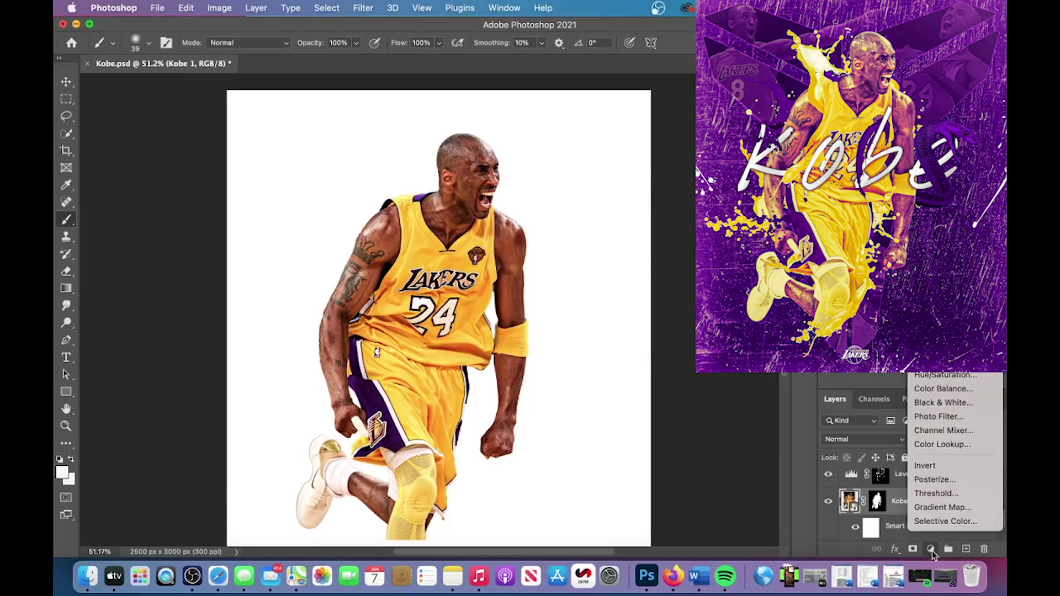
{"action": "left_click", "coordinate": [953, 401]}
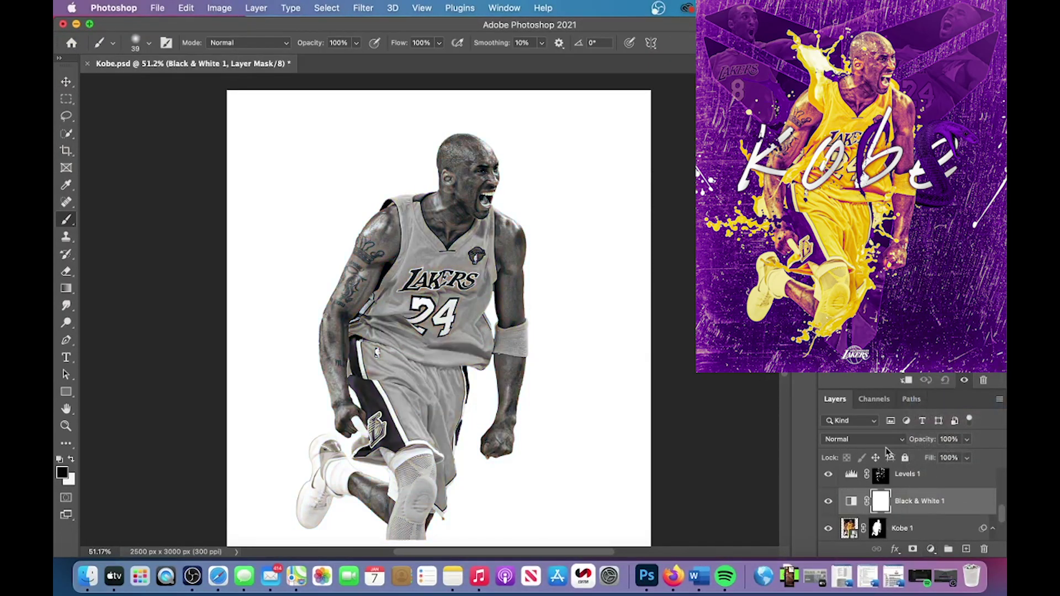
{"action": "left_click", "coordinate": [863, 439]}
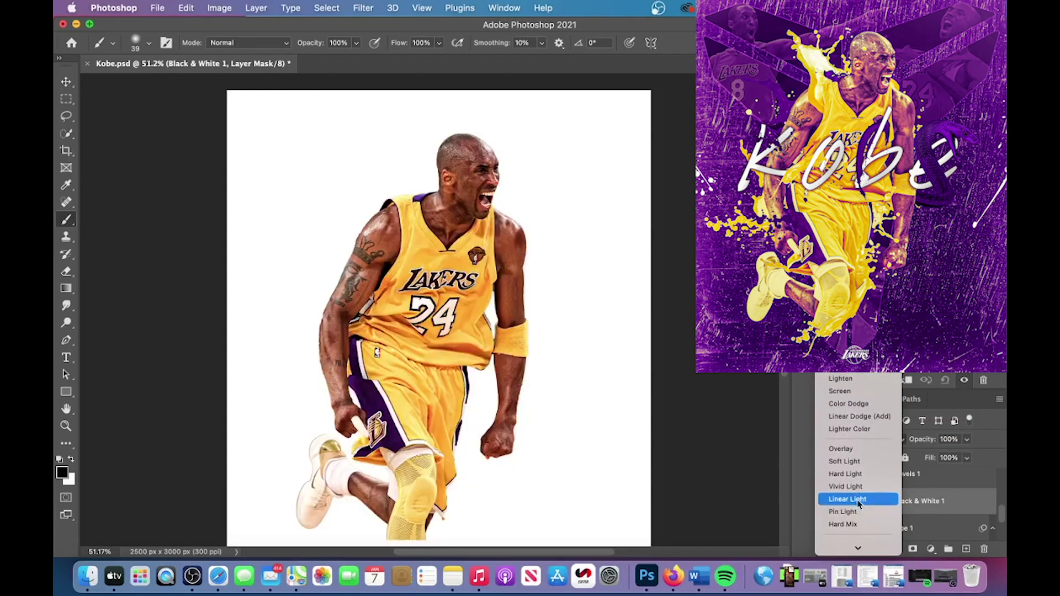
{"action": "left_click", "coordinate": [859, 461]}
{"action": "left_click", "coordinate": [827, 502]}
{"action": "left_click", "coordinate": [827, 502]}
{"action": "left_click", "coordinate": [930, 501]}
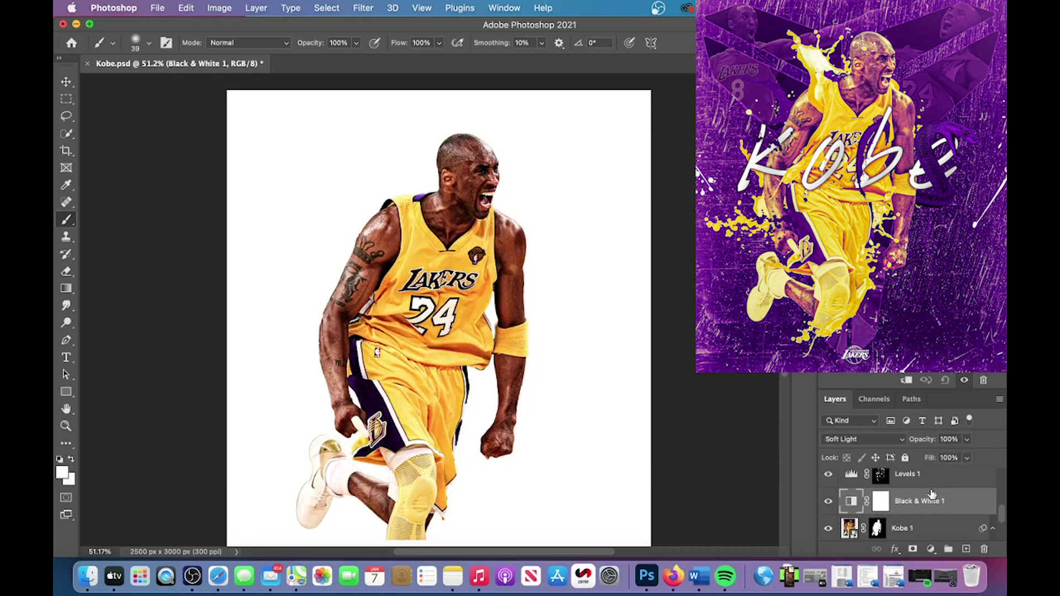
Set the Black & White 1 layer's opacity to 64% and check its effect on the player.
{"action": "left_click", "coordinate": [965, 441]}
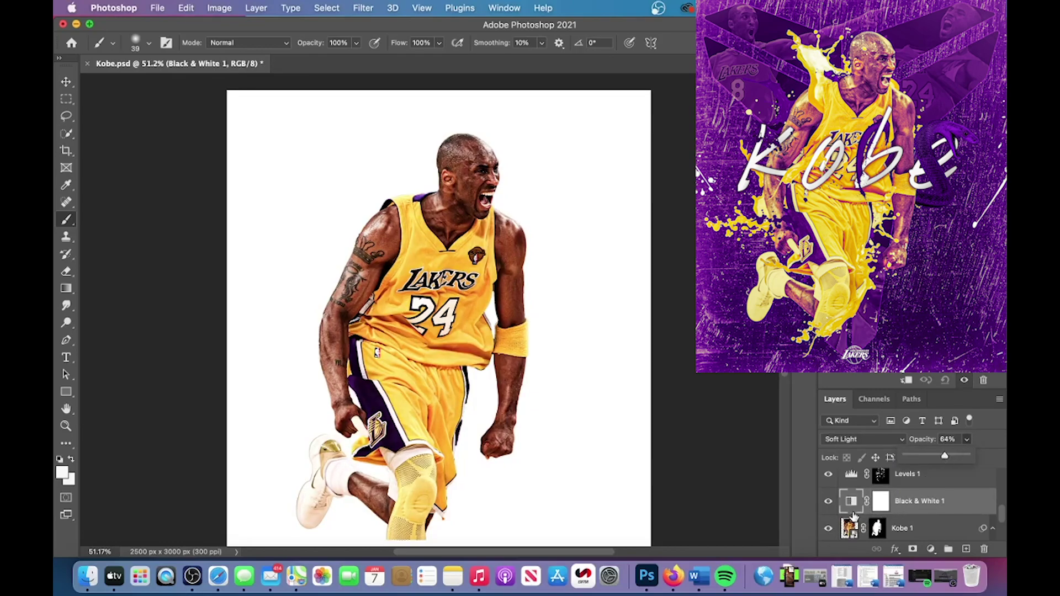
{"action": "left_click", "coordinate": [829, 502]}
{"action": "left_click", "coordinate": [828, 502]}
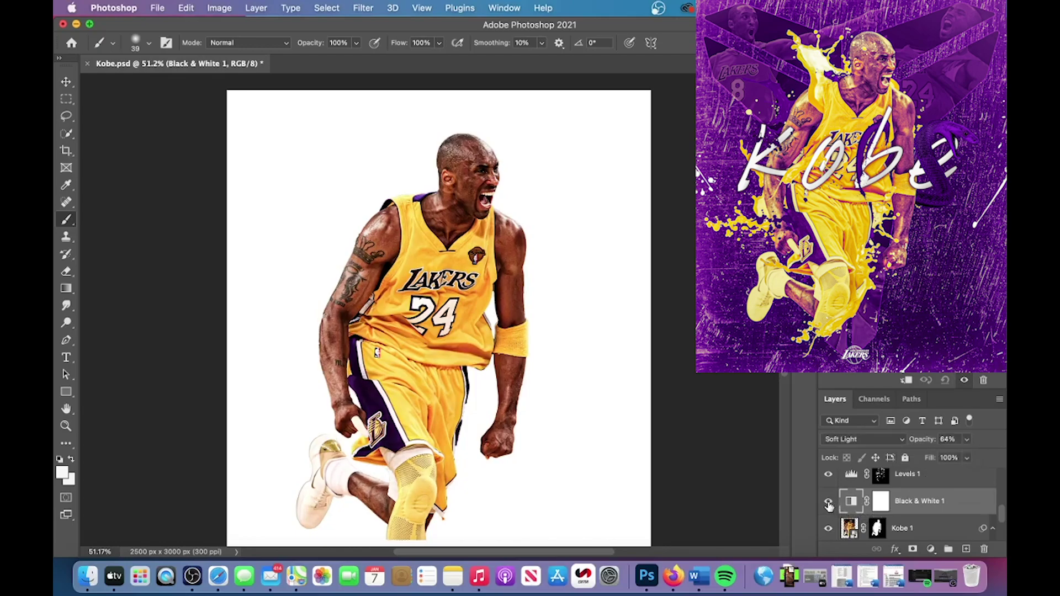
{"action": "scroll", "coordinate": [632, 418], "scroll_direction": "up", "scroll_amount": 5}
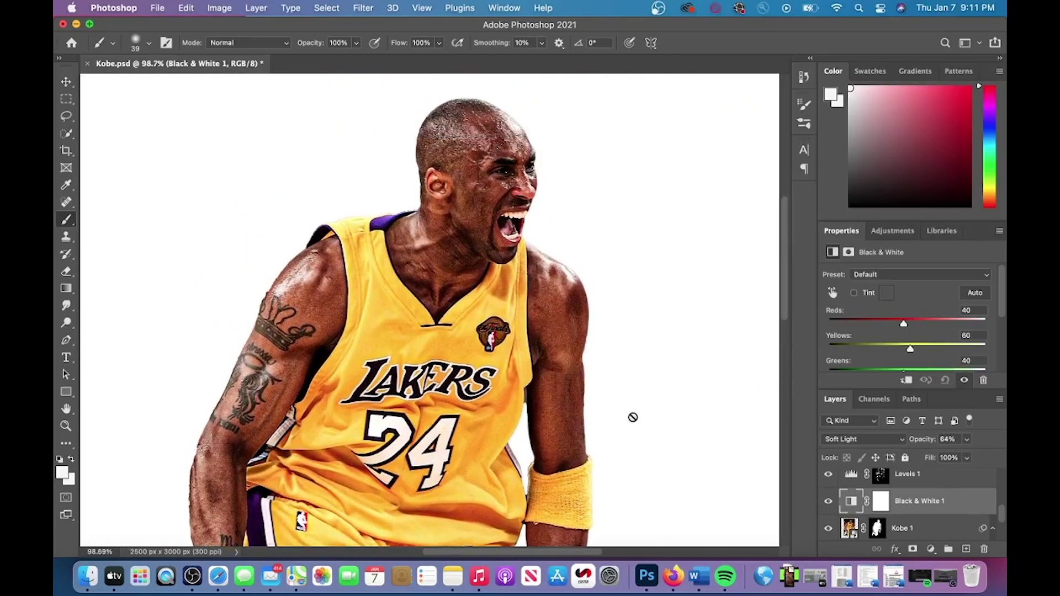
{"action": "scroll", "coordinate": [632, 417], "scroll_direction": "up", "scroll_amount": 3}
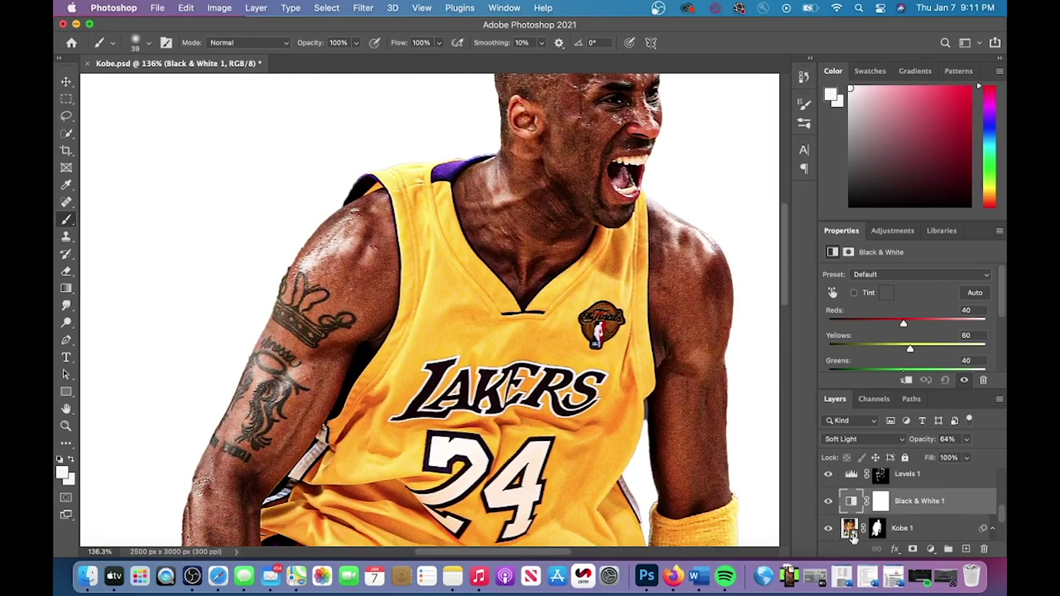
{"action": "scroll", "coordinate": [645, 447], "scroll_direction": "down", "scroll_amount": 3}
{"action": "scroll", "coordinate": [645, 447], "scroll_direction": "down", "scroll_amount": 2}
Add a Color Lookup adjustment layer above Black & White 1 and load the 3Strip.look 3D LUT.
{"action": "left_click", "coordinate": [931, 550]}
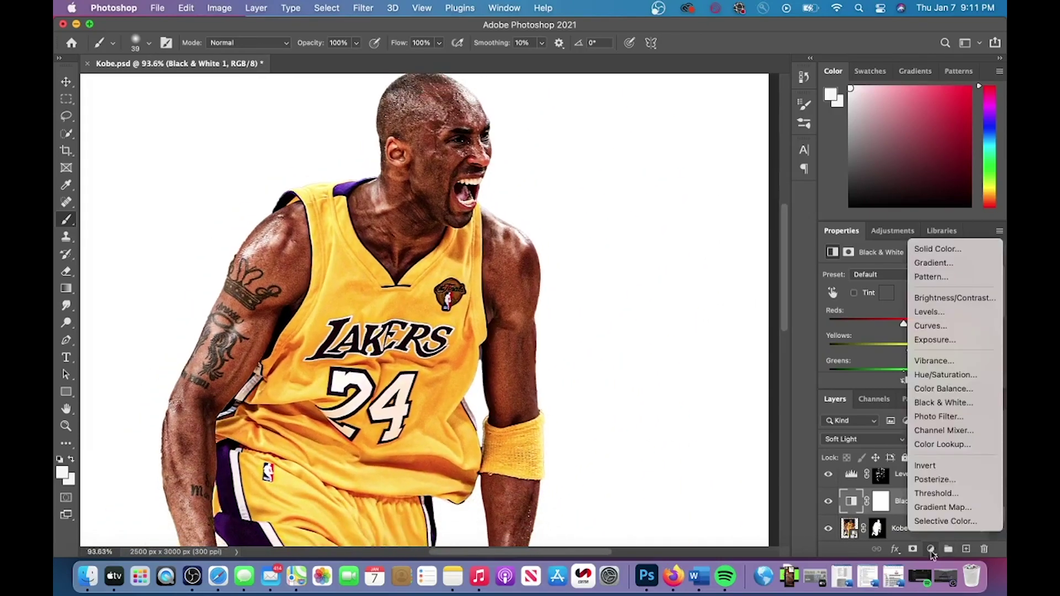
{"action": "left_click", "coordinate": [942, 445]}
{"action": "left_click", "coordinate": [921, 277]}
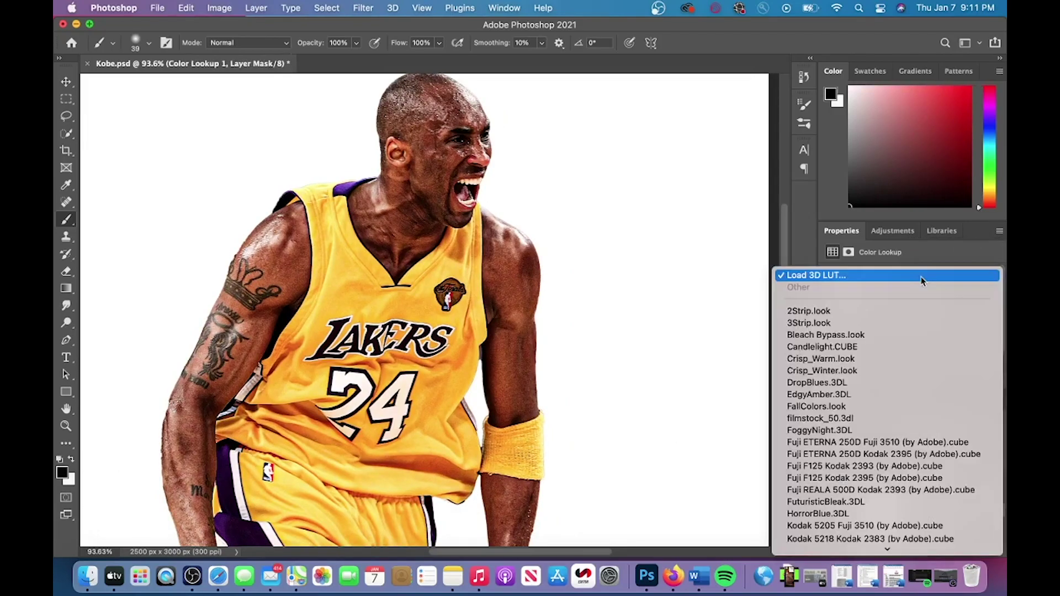
{"action": "left_click", "coordinate": [850, 321]}
Set the Color Lookup 1 layer's opacity to 33% and compare the image with and without it.
{"action": "left_click", "coordinate": [967, 440]}
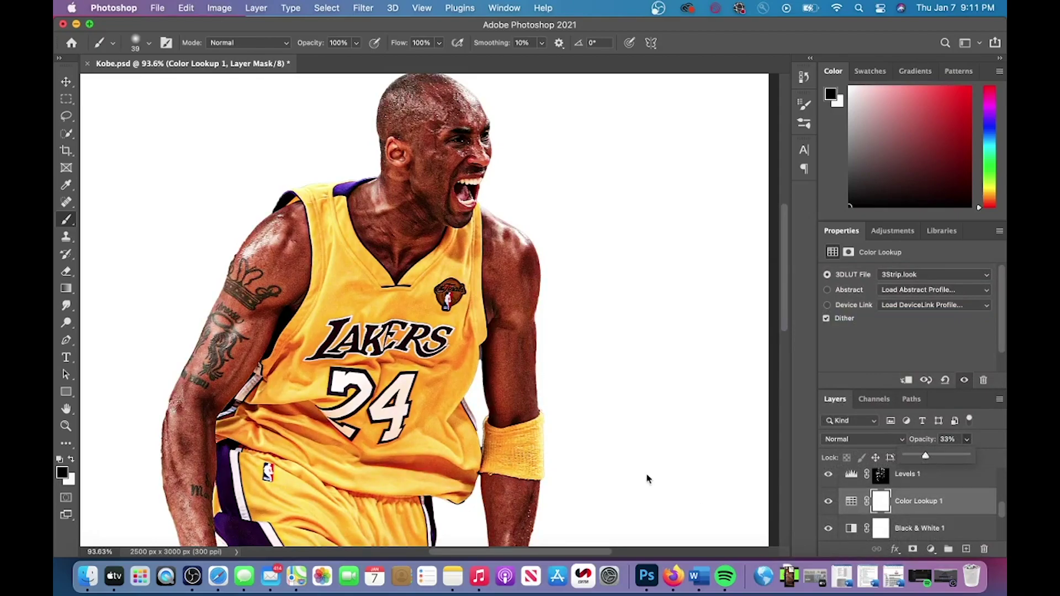
{"action": "scroll", "coordinate": [670, 490], "scroll_direction": "down", "scroll_amount": 5}
{"action": "left_click", "coordinate": [826, 501]}
{"action": "left_click", "coordinate": [826, 502]}
{"action": "scroll", "coordinate": [669, 468], "scroll_direction": "up", "scroll_amount": 5}
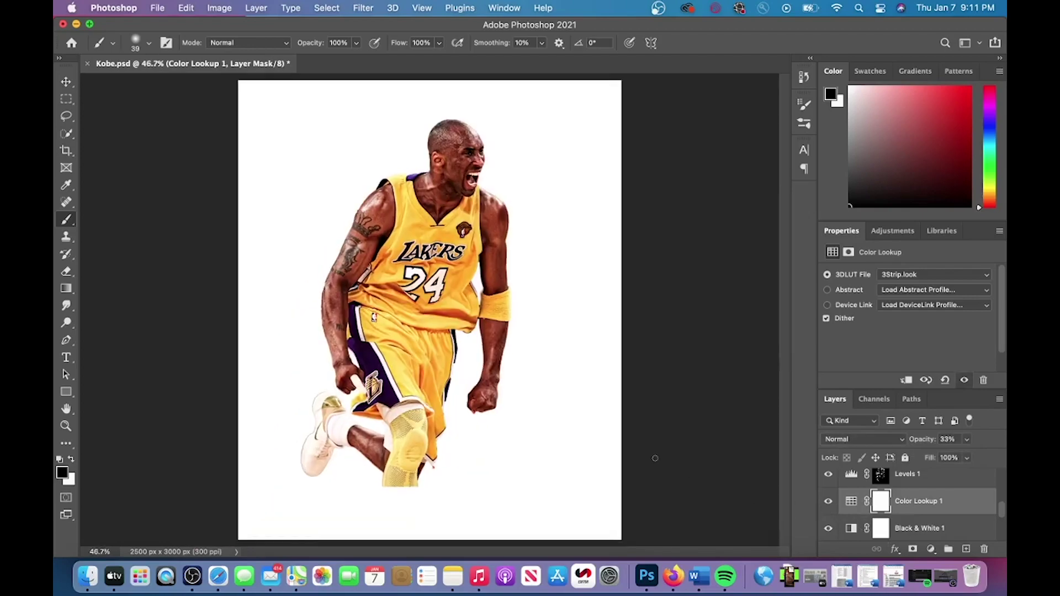
{"action": "scroll", "coordinate": [712, 454], "scroll_direction": "up", "scroll_amount": 1}
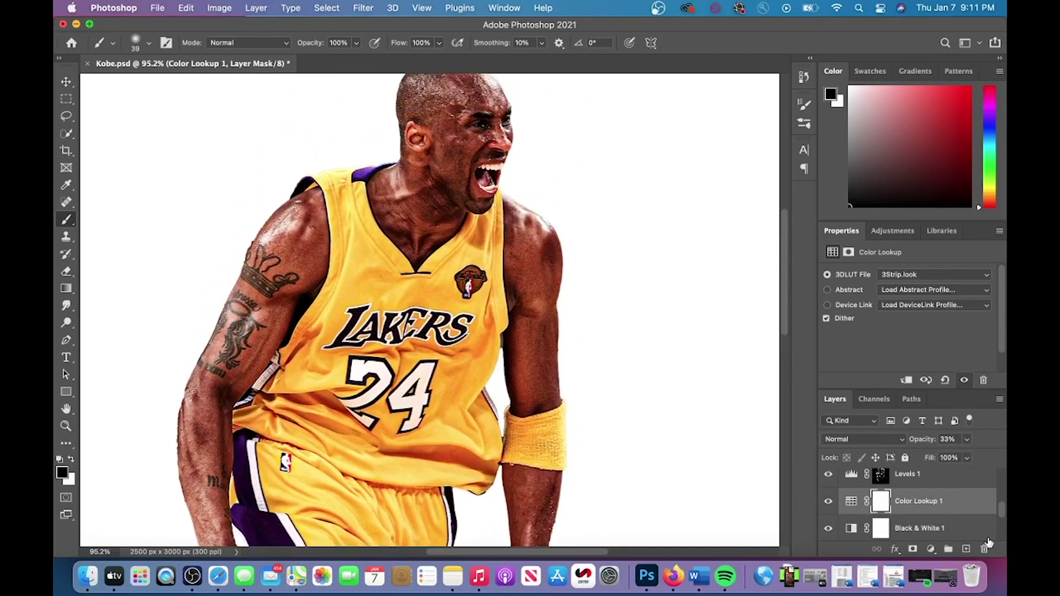
Add a Selective Color adjustment layer between Black & White 1 and Color Lookup 1 and set Cyan to +29% for the Reds.
{"action": "left_click", "coordinate": [947, 539]}
{"action": "left_click", "coordinate": [931, 549]}
{"action": "left_click", "coordinate": [947, 520]}
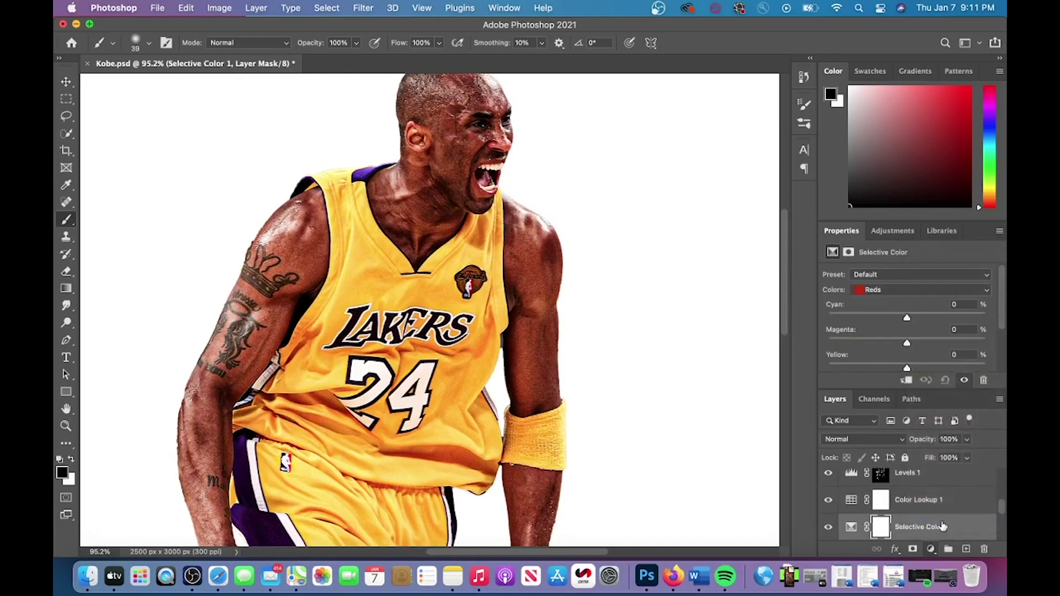
{"action": "left_click_drag", "start_coordinate": [894, 320], "coordinate": [972, 321]}
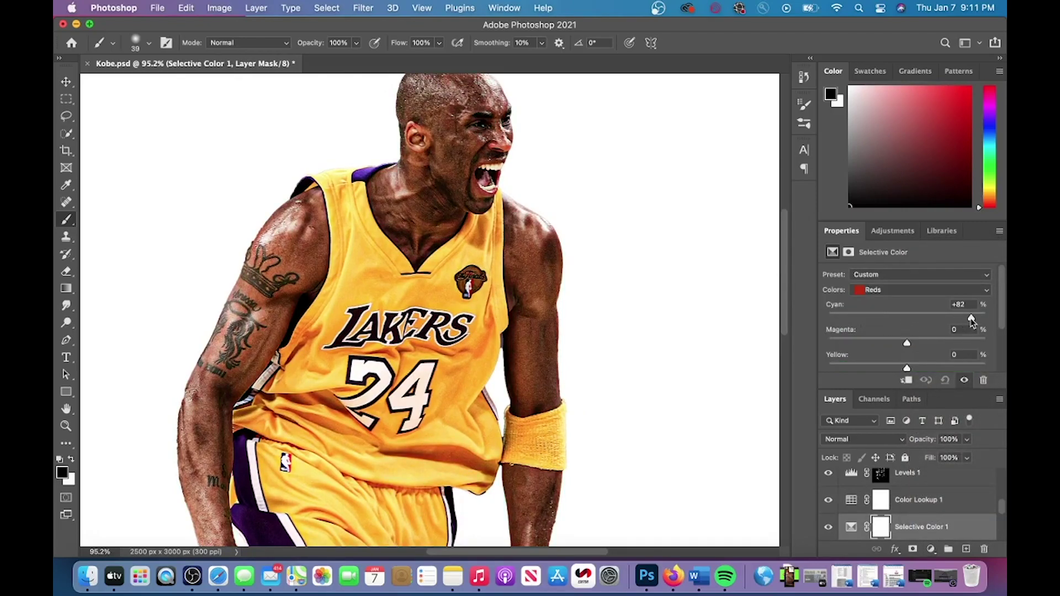
{"action": "scroll", "coordinate": [565, 406], "scroll_direction": "down", "scroll_amount": 5}
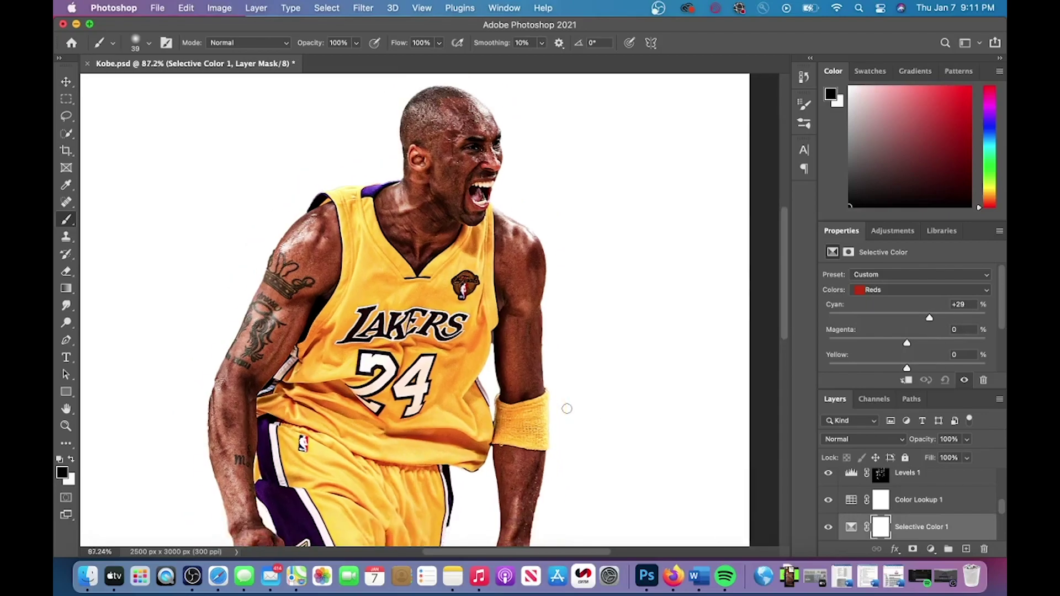
Set the Reds' Magenta to -3% and Black to +3% in the Selective Color 1 adjustment.
{"action": "mouse_move", "coordinate": [907, 344]}
{"action": "left_mouse_down"}
{"action": "mouse_move", "coordinate": [882, 344]}
{"action": "mouse_move", "coordinate": [915, 342]}
{"action": "left_mouse_up"}
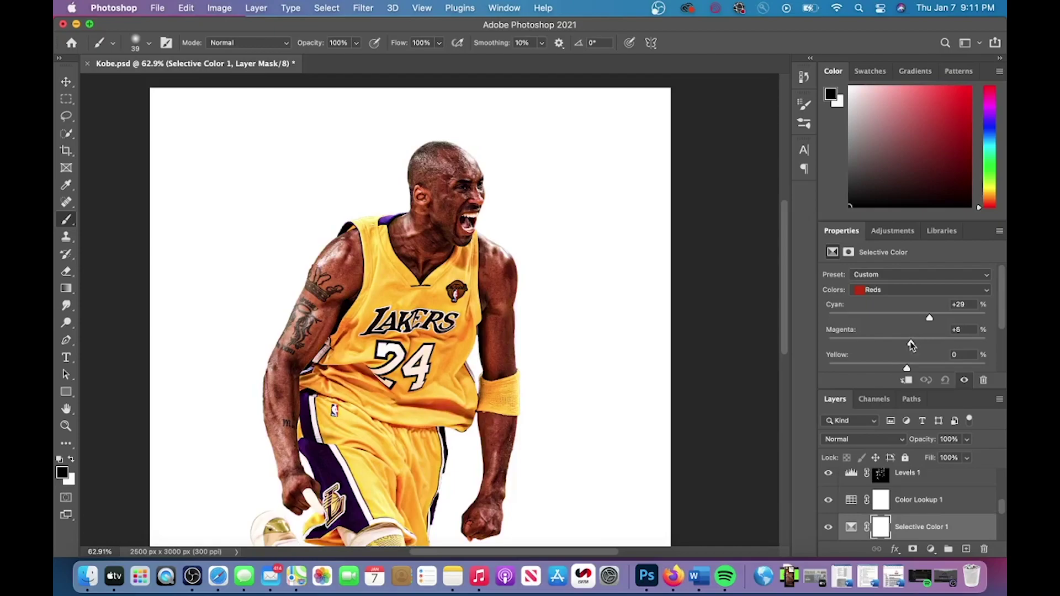
{"action": "scroll", "coordinate": [539, 461], "scroll_direction": "up", "scroll_amount": 4}
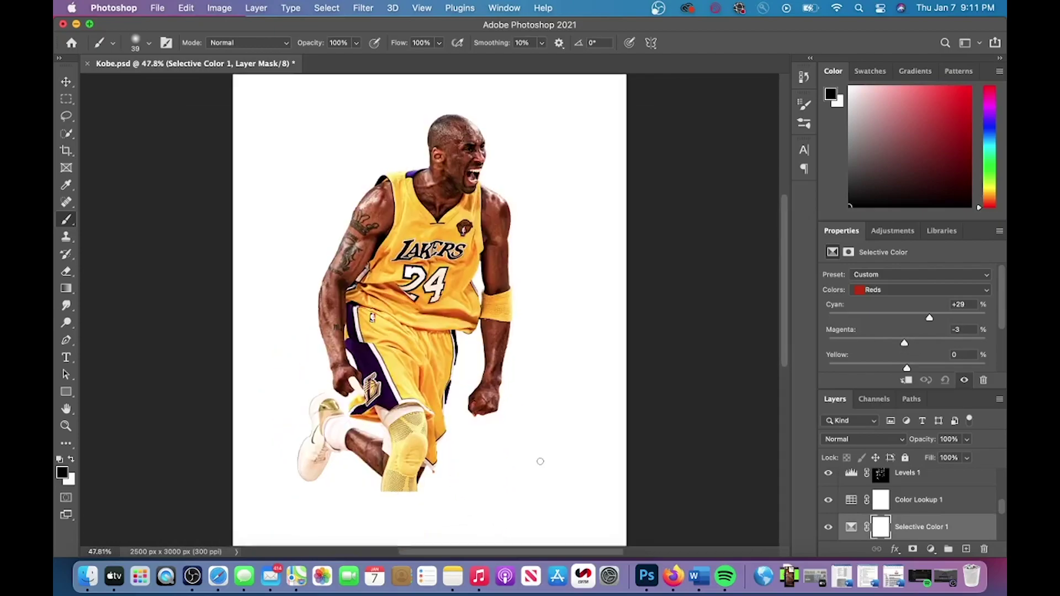
{"action": "scroll", "coordinate": [540, 461], "scroll_direction": "up", "scroll_amount": 2}
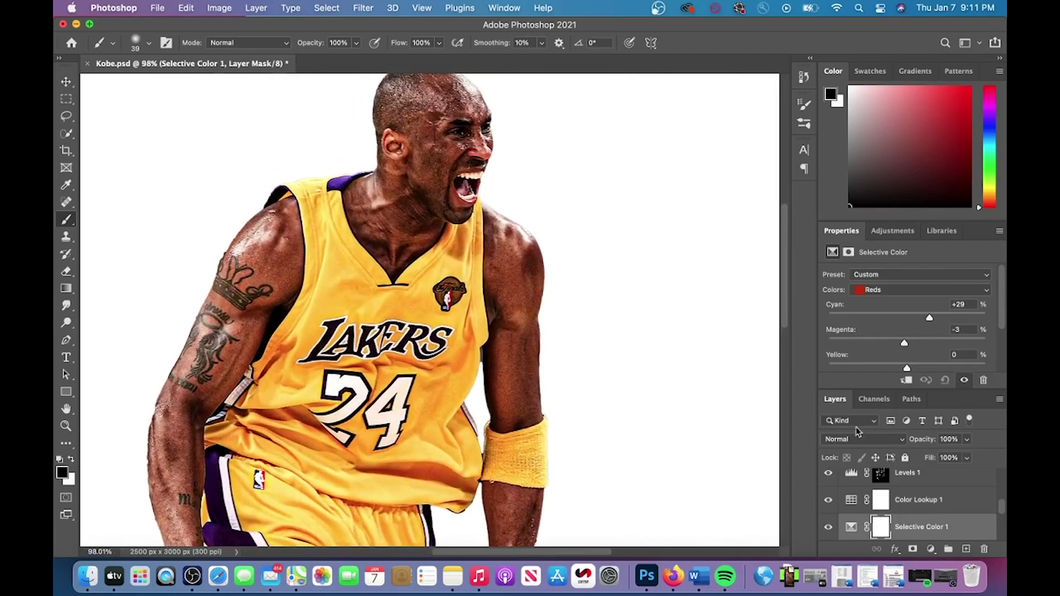
{"action": "scroll", "coordinate": [938, 338], "scroll_direction": "down", "scroll_amount": 2}
{"action": "left_click_drag", "start_coordinate": [906, 366], "coordinate": [923, 364]}
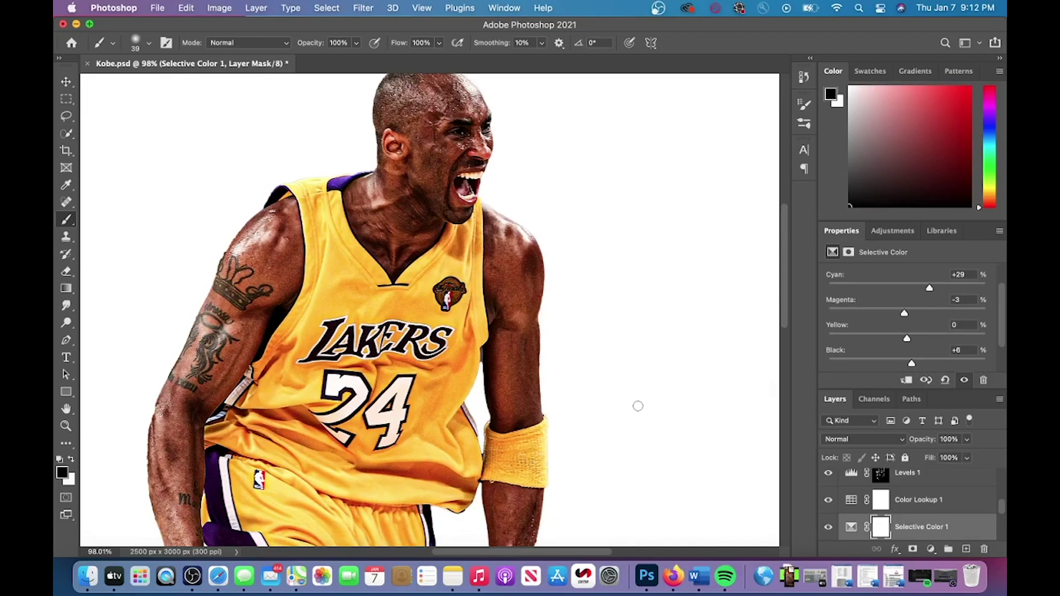
{"action": "scroll", "coordinate": [638, 406], "scroll_direction": "down", "scroll_amount": 6}
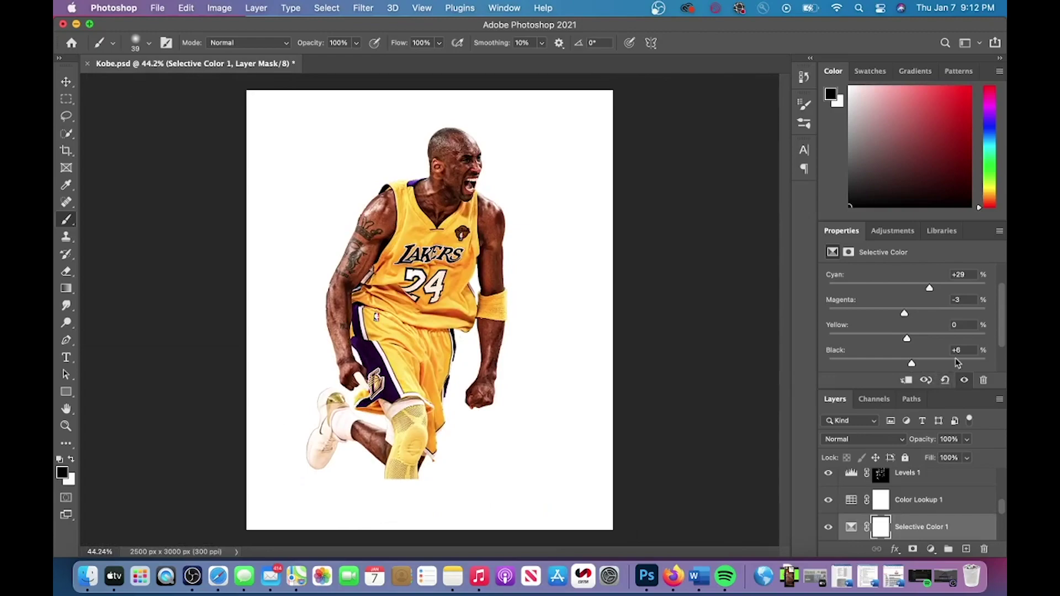
{"action": "scroll", "coordinate": [958, 363], "scroll_direction": "down", "scroll_amount": 2}
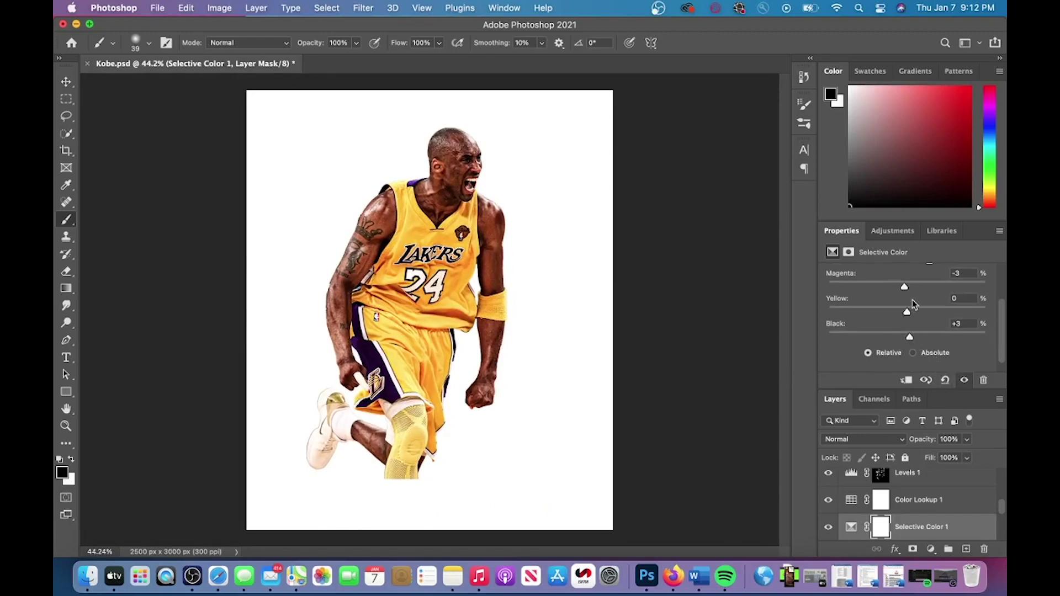
Set the Reds' Yellow to +23% in Selective Color 1 and compare the skin tones with and without the adjustment.
{"action": "left_click_drag", "start_coordinate": [907, 312], "coordinate": [929, 310]}
{"action": "left_click", "coordinate": [828, 528]}
{"action": "left_click", "coordinate": [828, 529]}
{"action": "left_click", "coordinate": [828, 529]}
{"action": "left_click", "coordinate": [829, 529]}
{"action": "scroll", "coordinate": [627, 440], "scroll_direction": "up", "scroll_amount": 5}
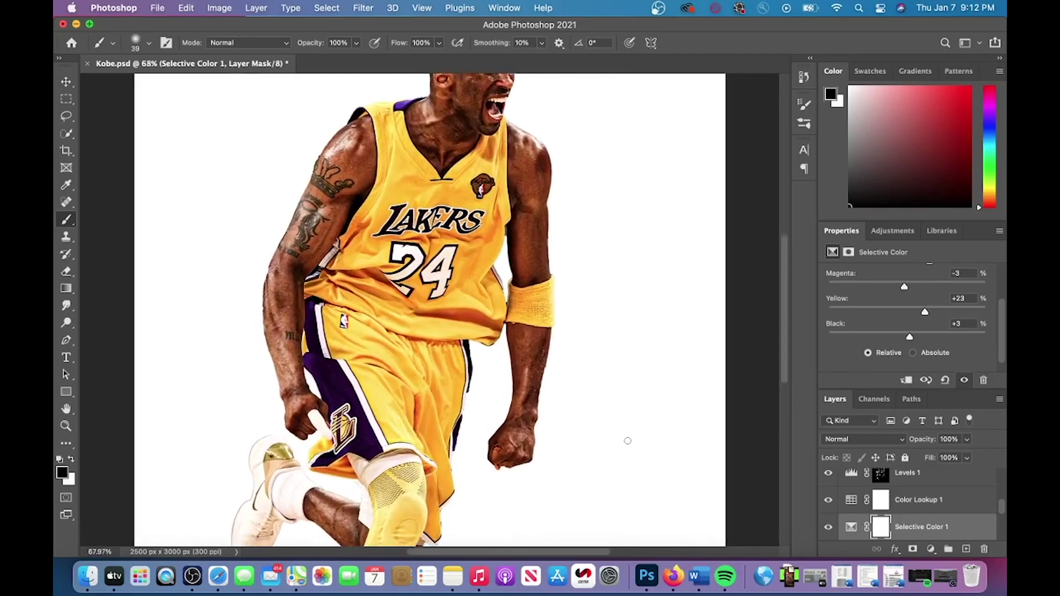
{"action": "scroll", "coordinate": [627, 440], "scroll_direction": "up", "scroll_amount": 2}
{"action": "scroll", "coordinate": [627, 440], "scroll_direction": "left", "scroll_amount": 2}
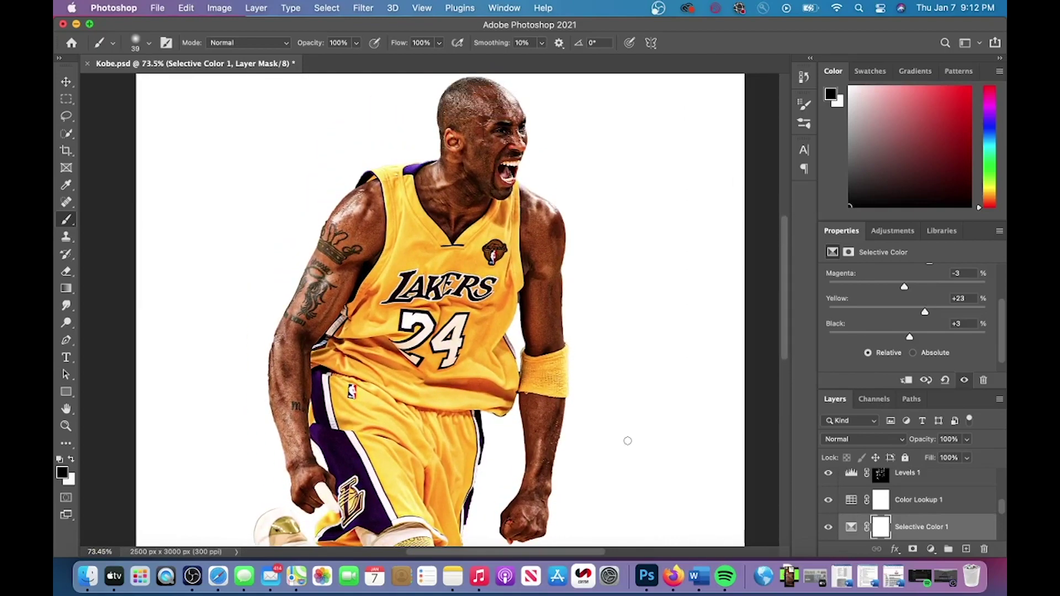
Add a second Color Lookup adjustment layer above Color Lookup 1 and load the filmstock_50.3dl LUT.
{"action": "scroll", "coordinate": [951, 522], "scroll_direction": "down", "scroll_amount": 4}
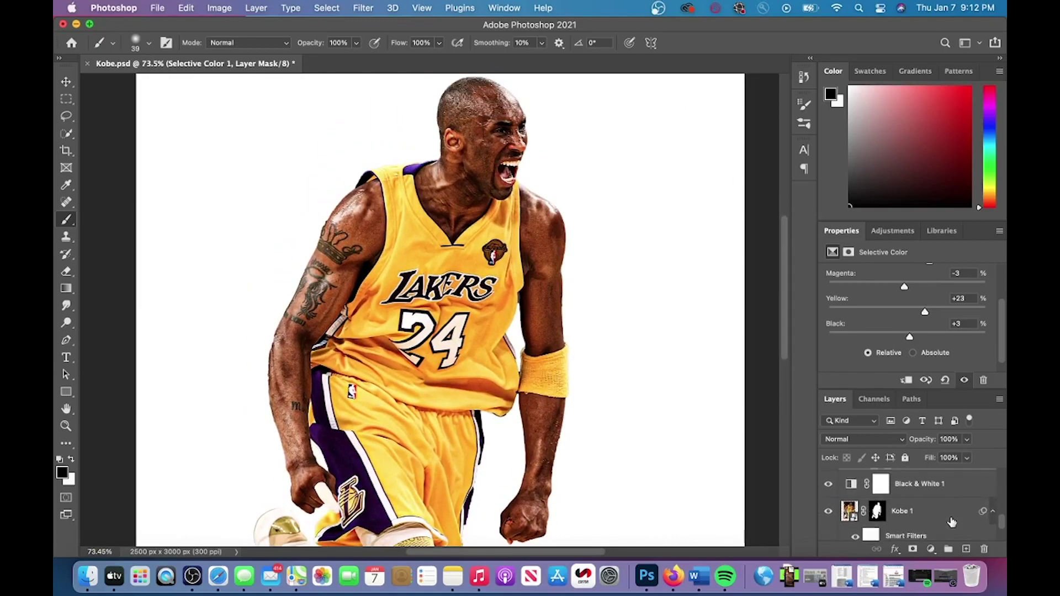
{"action": "scroll", "coordinate": [952, 522], "scroll_direction": "up", "scroll_amount": 4}
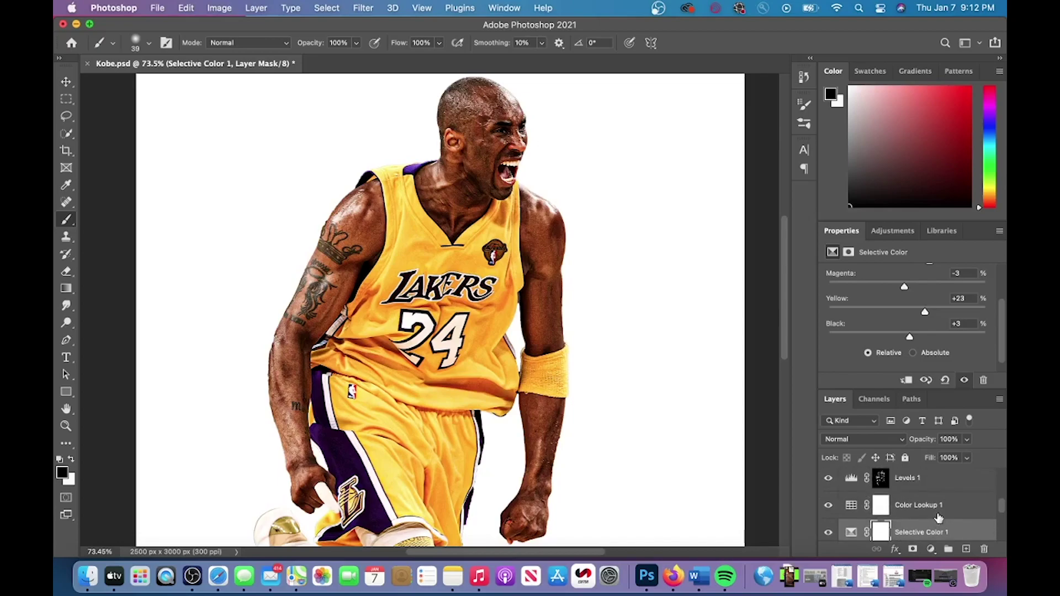
{"action": "left_click", "coordinate": [936, 505]}
{"action": "left_click", "coordinate": [930, 548]}
{"action": "left_click", "coordinate": [948, 447]}
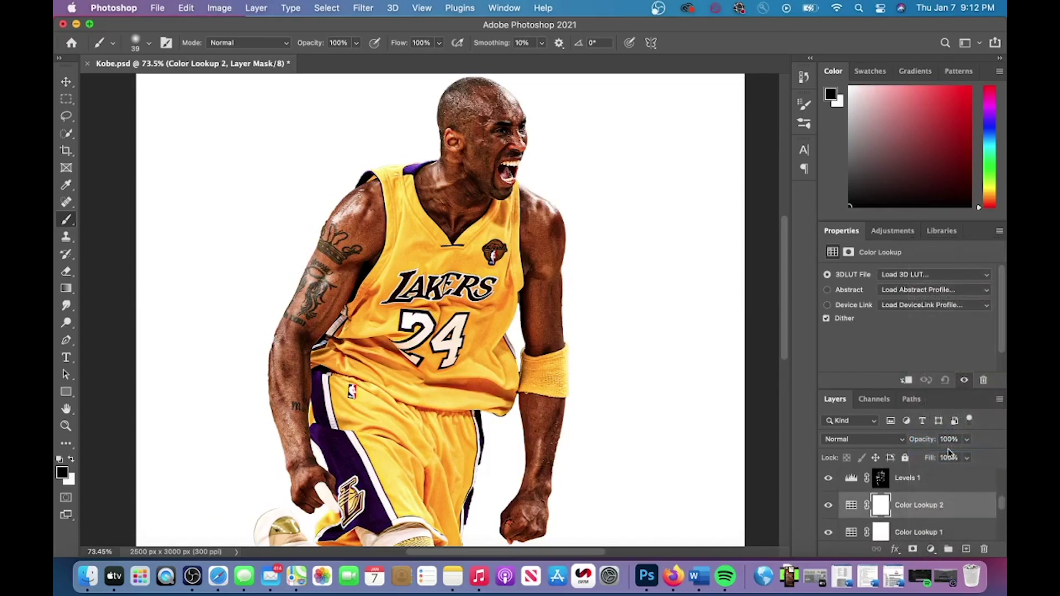
{"action": "left_click", "coordinate": [929, 276]}
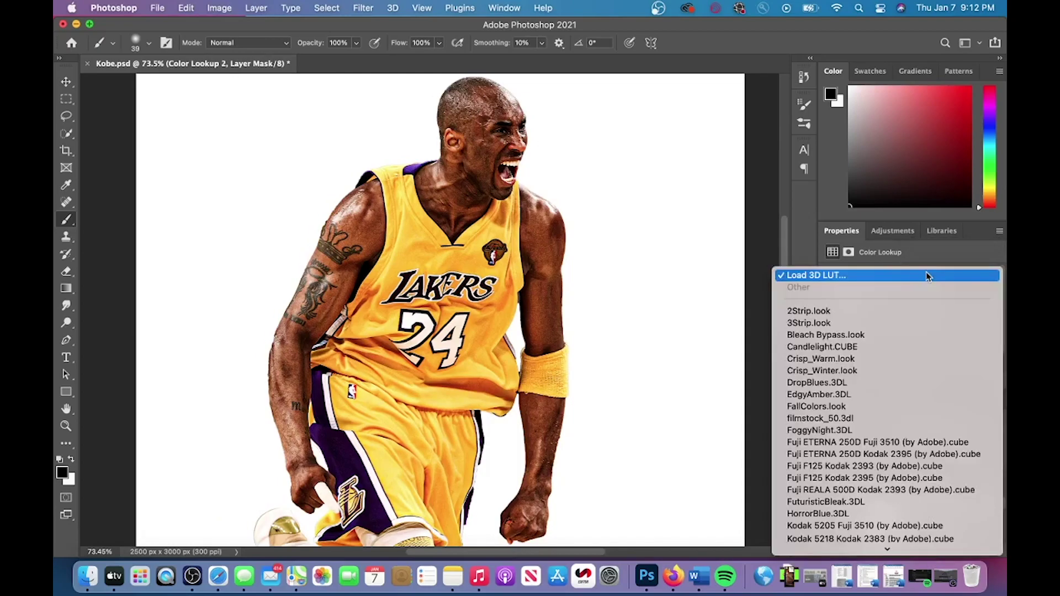
{"action": "left_click", "coordinate": [849, 419]}
Set the Color Lookup 2 layer's opacity to 12% and compare the player with and without it.
{"action": "left_click", "coordinate": [968, 439]}
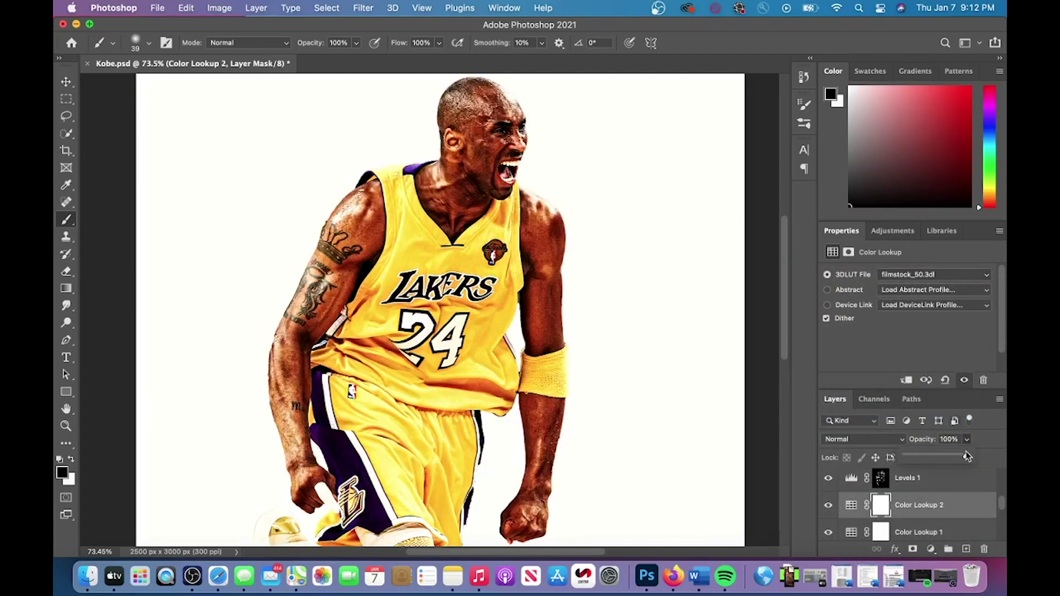
{"action": "left_click_drag", "start_coordinate": [967, 458], "coordinate": [916, 454]}
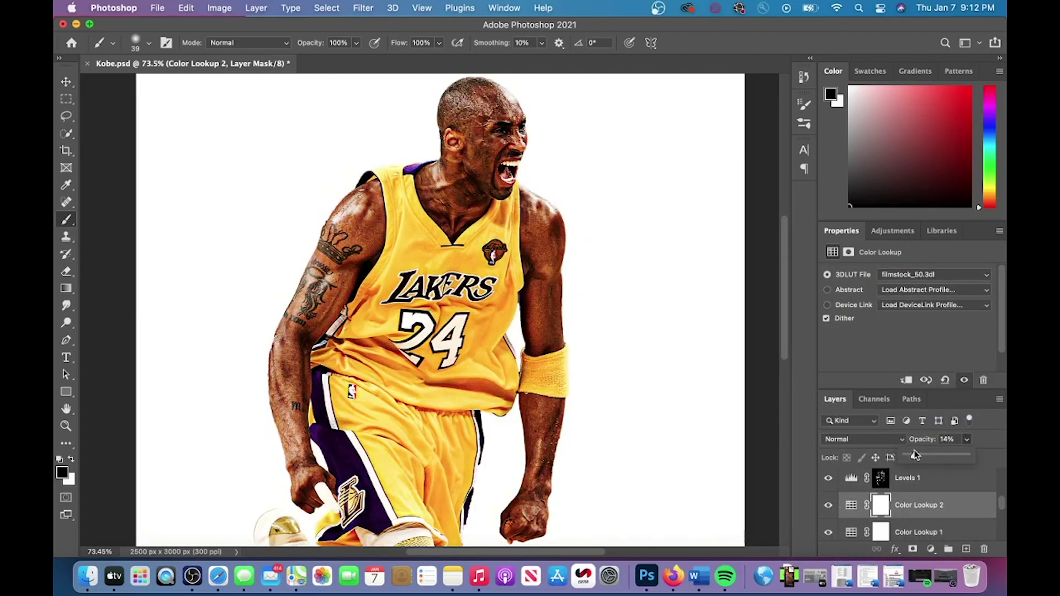
{"action": "left_click", "coordinate": [828, 505]}
{"action": "left_click", "coordinate": [828, 505]}
{"action": "left_click", "coordinate": [828, 505]}
{"action": "left_click", "coordinate": [828, 505]}
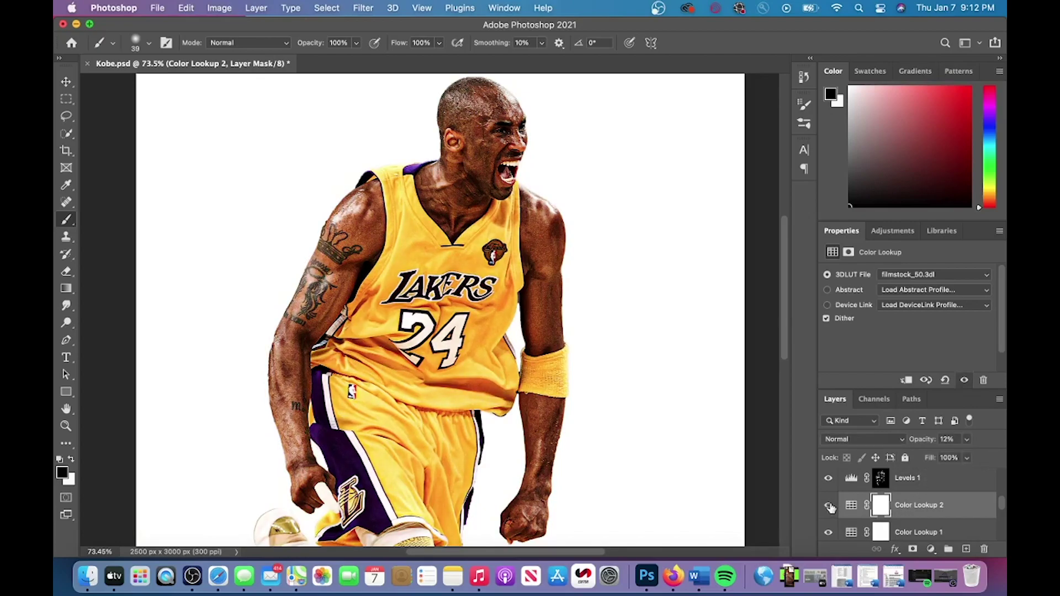
{"action": "scroll", "coordinate": [597, 446], "scroll_direction": "down", "scroll_amount": 2}
{"action": "scroll", "coordinate": [596, 447], "scroll_direction": "up", "scroll_amount": 4}
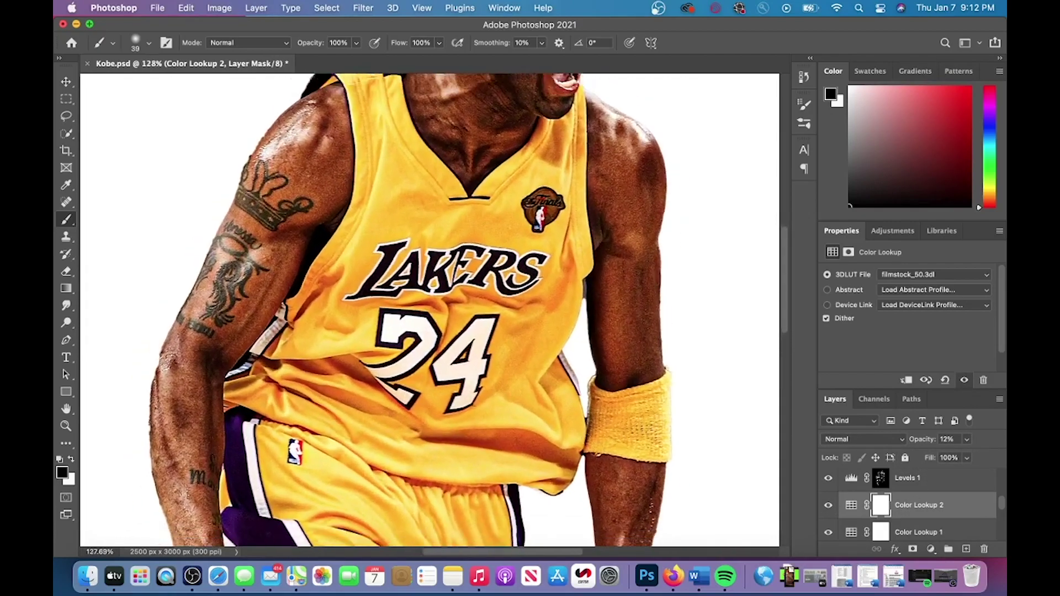
{"action": "scroll", "coordinate": [597, 449], "scroll_direction": "down", "scroll_amount": 4}
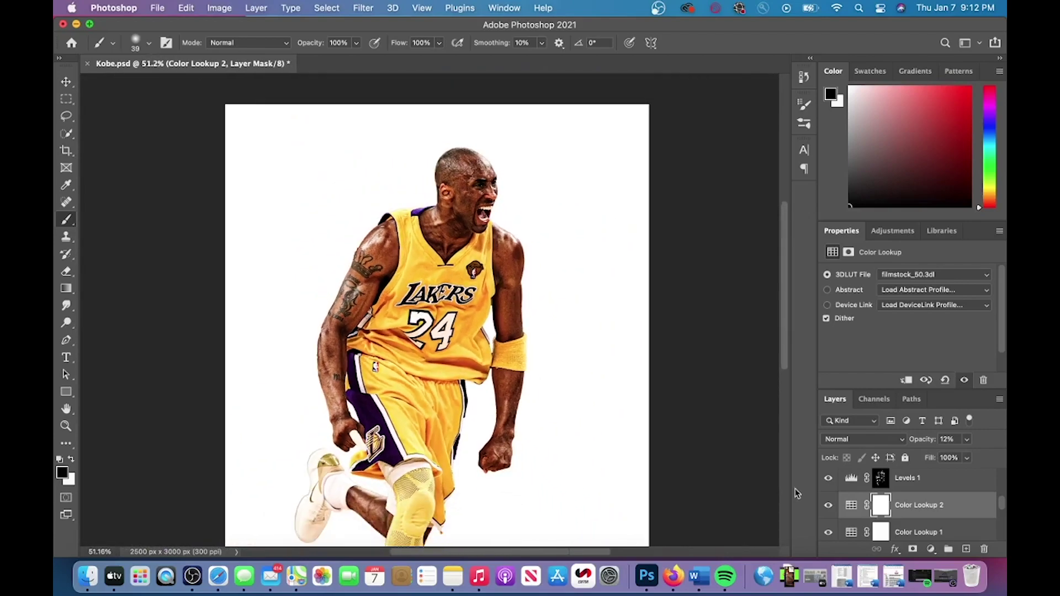
{"action": "scroll", "coordinate": [879, 518], "scroll_direction": "down", "scroll_amount": 2}
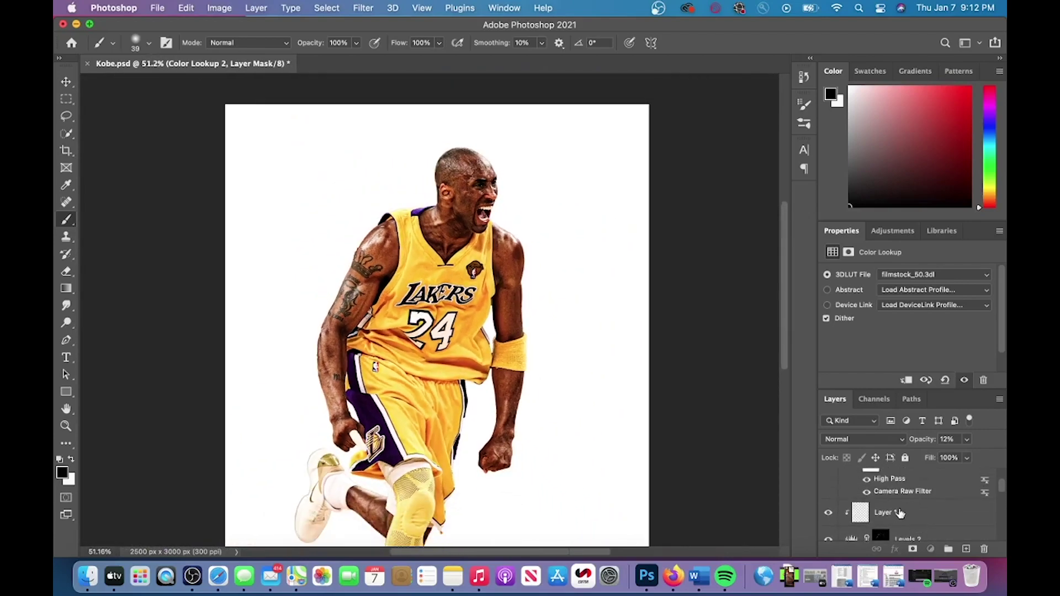
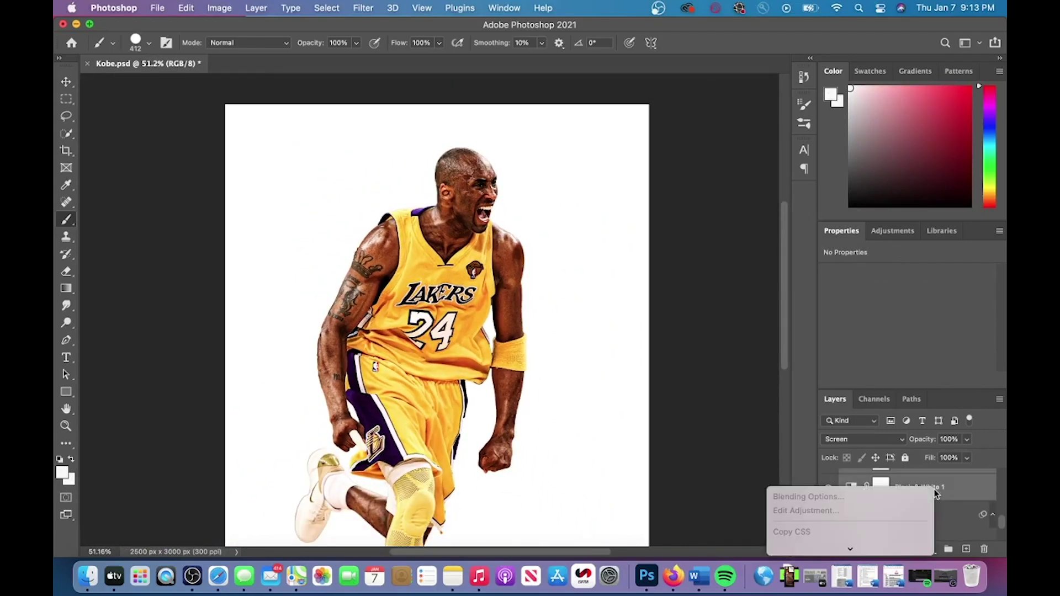
Clip the selected Levels and Black & White adjustment layers to Kobe 1 and paint the whole player off-white on Layer 1.
{"action": "left_click", "coordinate": [839, 361]}
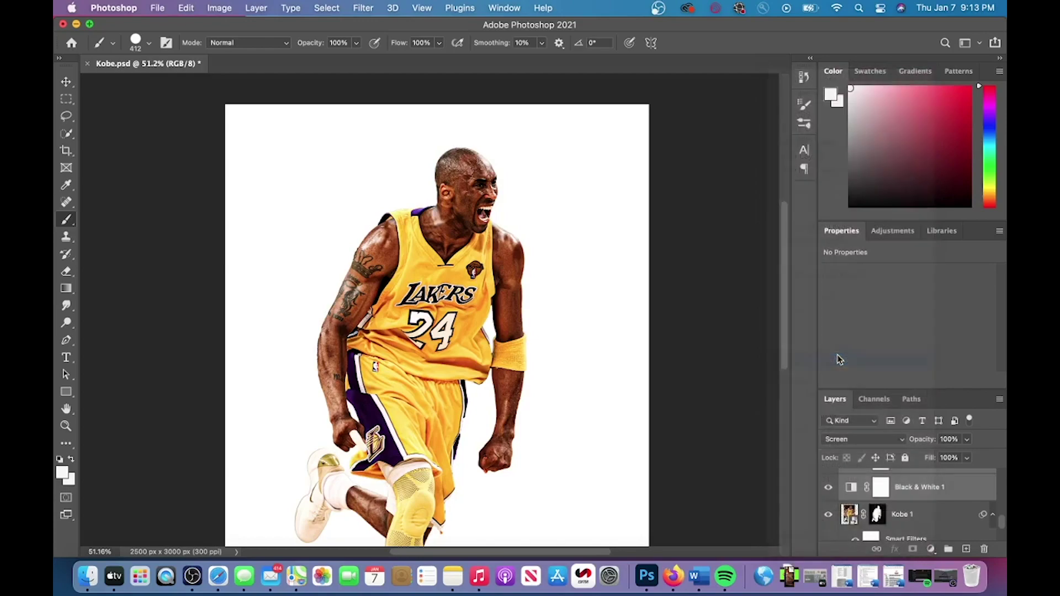
{"action": "scroll", "coordinate": [908, 520], "scroll_direction": "up", "scroll_amount": 4}
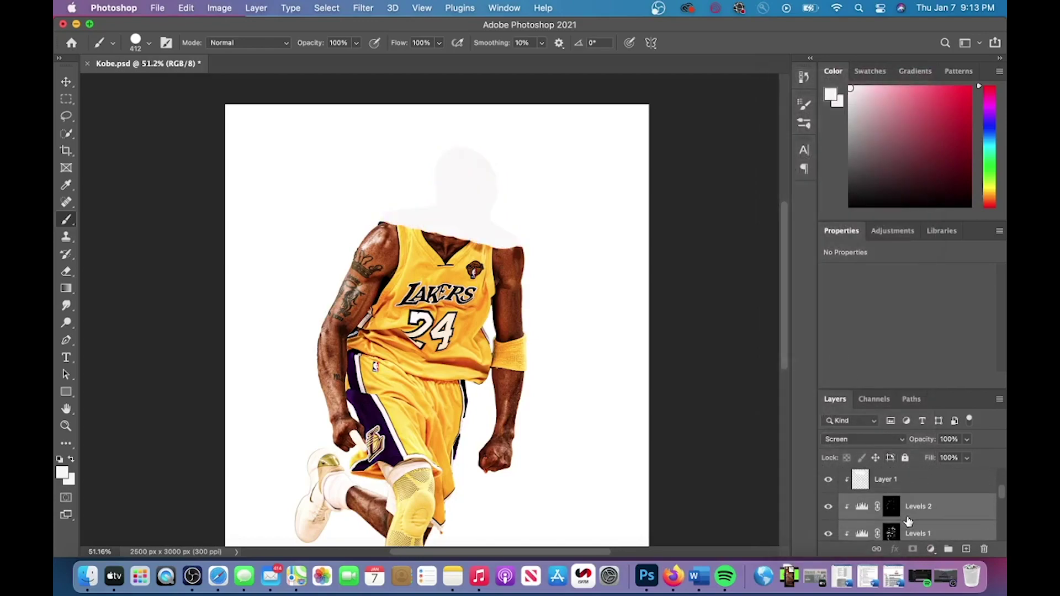
{"action": "left_click", "coordinate": [907, 484]}
{"action": "mouse_move", "coordinate": [482, 270]}
{"action": "left_mouse_down"}
{"action": "mouse_move", "coordinate": [454, 243]}
{"action": "mouse_move", "coordinate": [340, 224]}
{"action": "mouse_move", "coordinate": [379, 288]}
{"action": "mouse_move", "coordinate": [530, 311]}
{"action": "mouse_move", "coordinate": [504, 348]}
{"action": "mouse_move", "coordinate": [444, 384]}
{"action": "mouse_move", "coordinate": [267, 369]}
{"action": "mouse_move", "coordinate": [232, 401]}
{"action": "mouse_move", "coordinate": [478, 432]}
{"action": "mouse_move", "coordinate": [523, 427]}
{"action": "mouse_move", "coordinate": [474, 428]}
{"action": "mouse_move", "coordinate": [500, 475]}
{"action": "mouse_move", "coordinate": [274, 483]}
{"action": "mouse_move", "coordinate": [408, 528]}
{"action": "mouse_move", "coordinate": [329, 426]}
{"action": "left_mouse_up"}
{"action": "scroll", "coordinate": [338, 408], "scroll_direction": "down", "scroll_amount": 4}
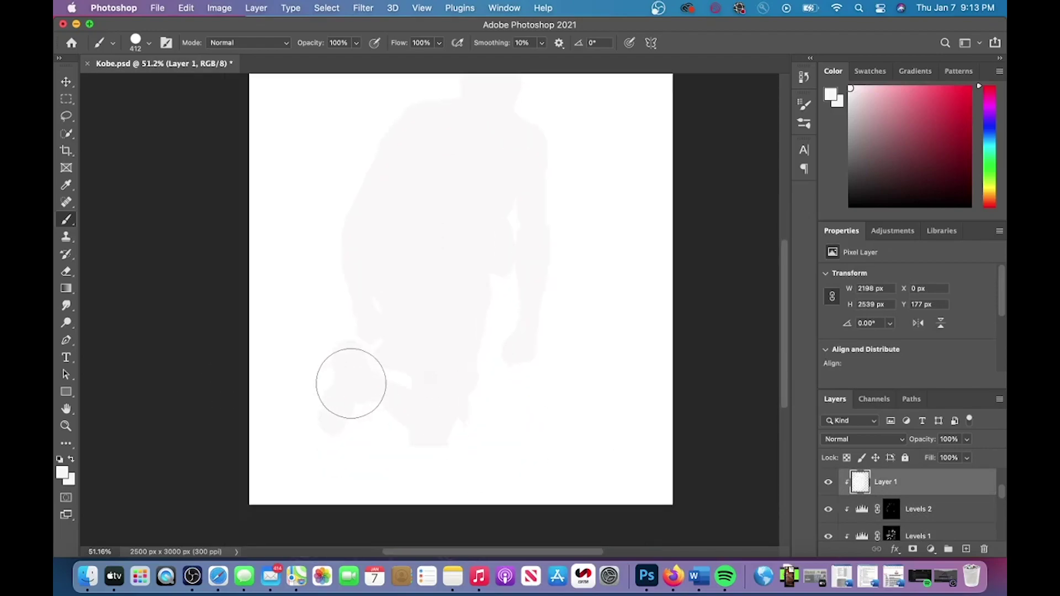
{"action": "scroll", "coordinate": [389, 374], "scroll_direction": "up", "scroll_amount": 5}
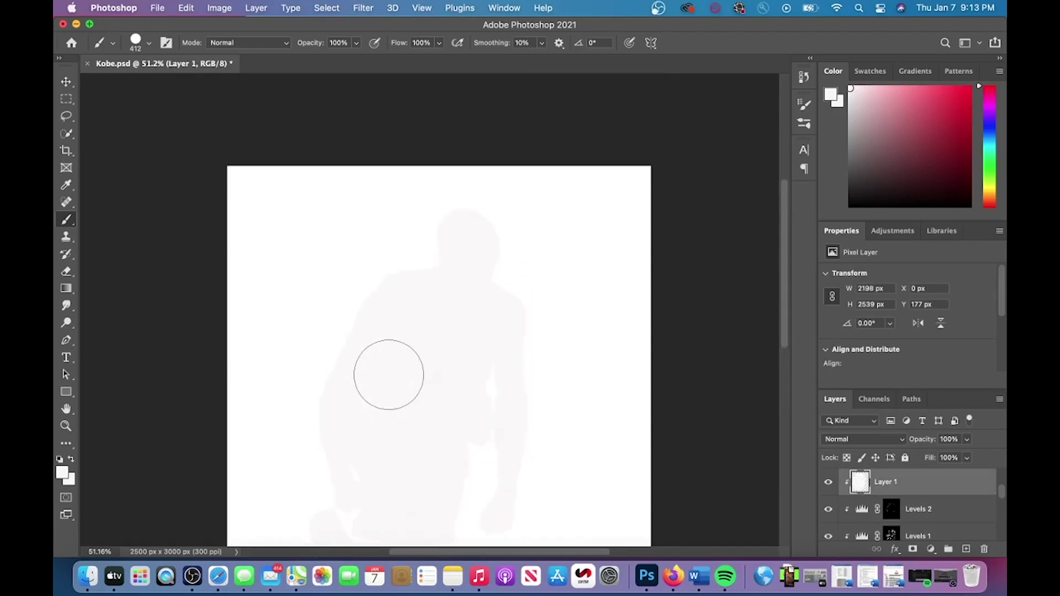
Split the black end of Layer 1's Underlying Layer Blend If range to 0 / 255 in its blending options.
{"action": "double_click", "coordinate": [934, 486]}
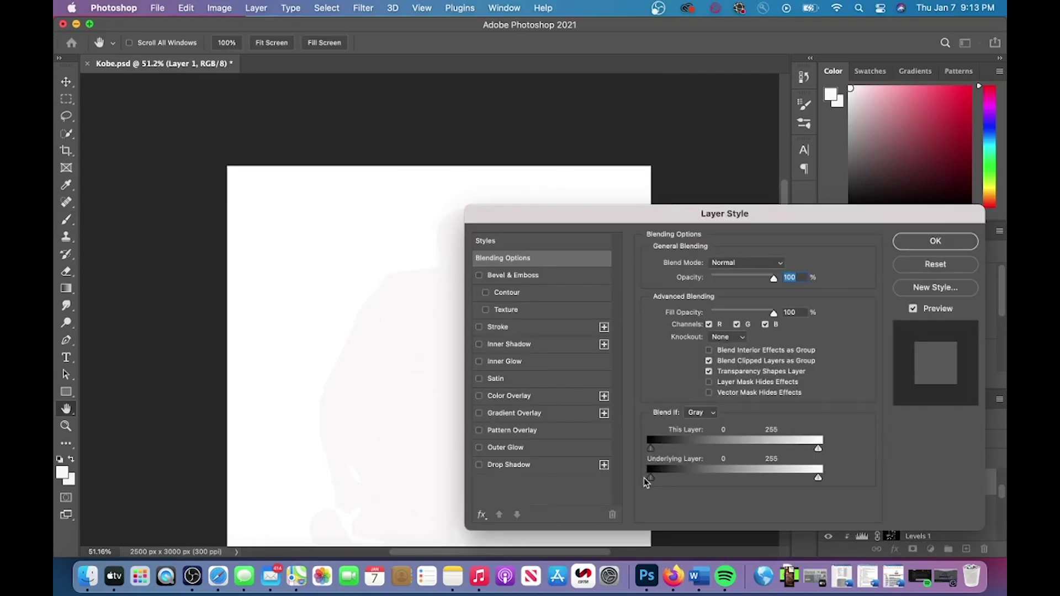
{"action": "mouse_move", "coordinate": [651, 476]}
{"action": "left_mouse_down"}
{"action": "mouse_move", "coordinate": [711, 481]}
{"action": "mouse_move", "coordinate": [651, 484]}
{"action": "left_mouse_up"}
{"action": "left_click_drag", "start_coordinate": [656, 478], "coordinate": [780, 487], "text": "alt"}
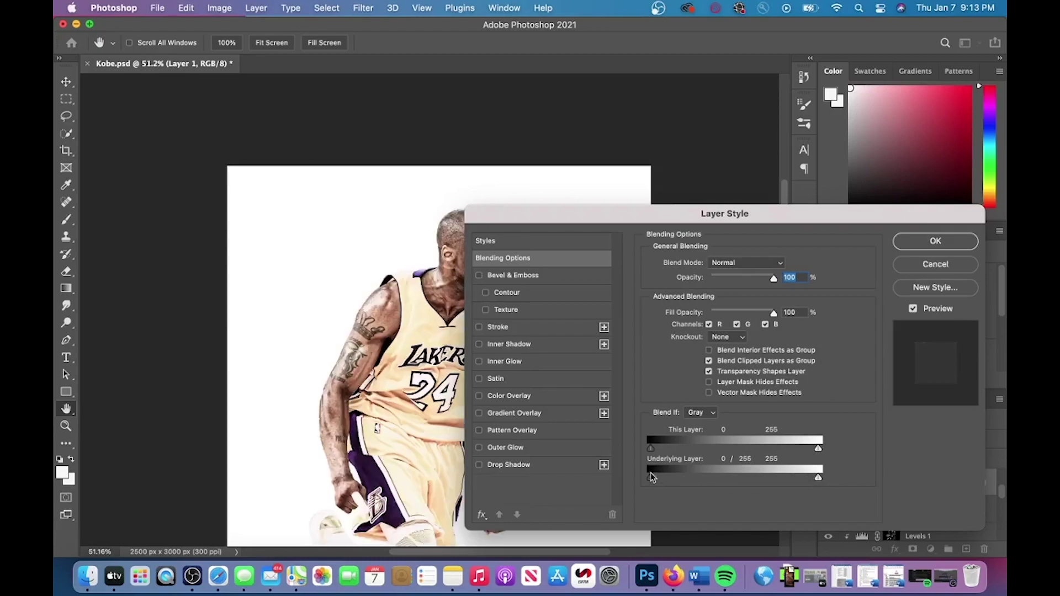
{"action": "left_click_drag", "start_coordinate": [567, 218], "coordinate": [662, 173]}
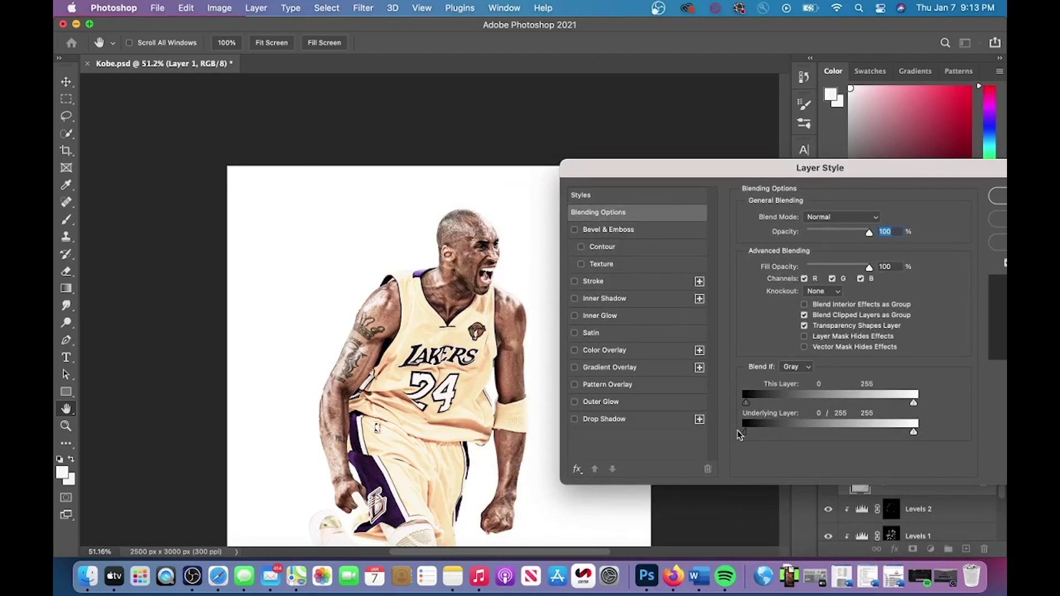
{"action": "left_click_drag", "start_coordinate": [764, 435], "coordinate": [760, 435]}
{"action": "key", "text": "Return"}
Add a layer mask to Layer 1 and invert it to black to hide the white paint.
{"action": "key", "text": "b"}
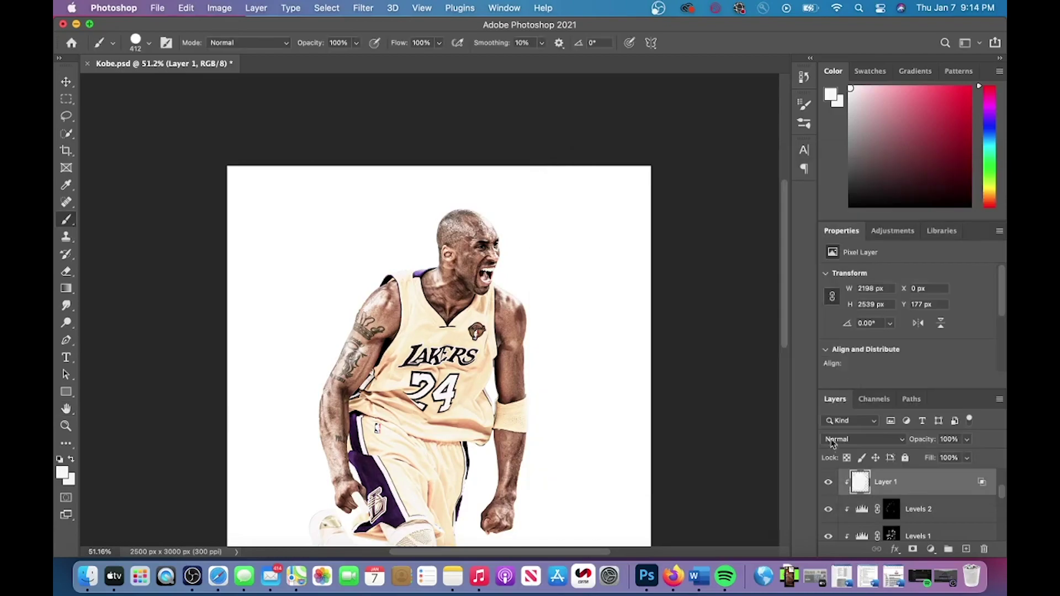
{"action": "left_click", "coordinate": [912, 549]}
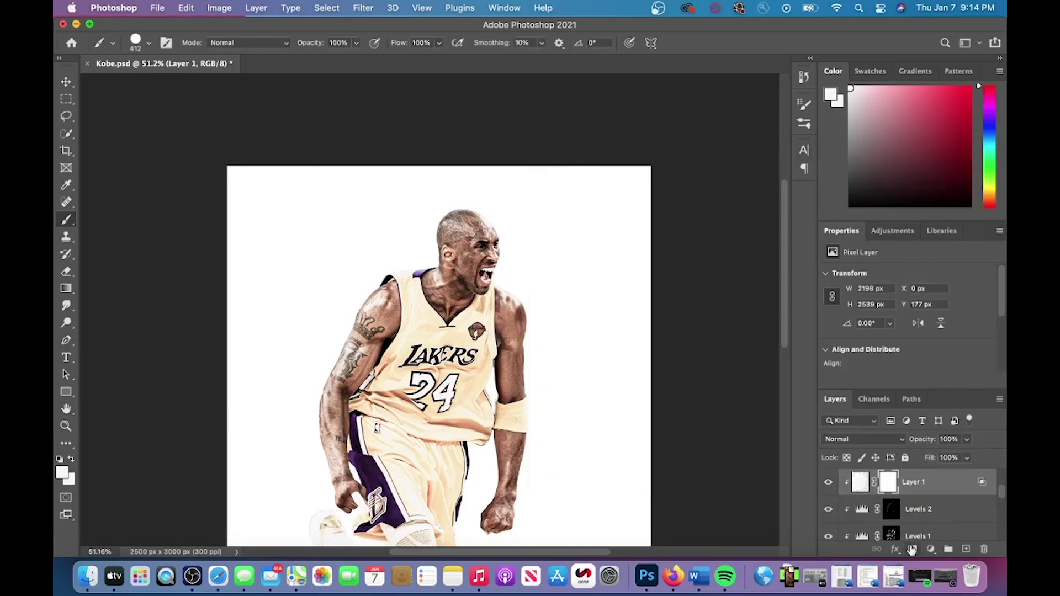
{"action": "key", "text": "super+i"}
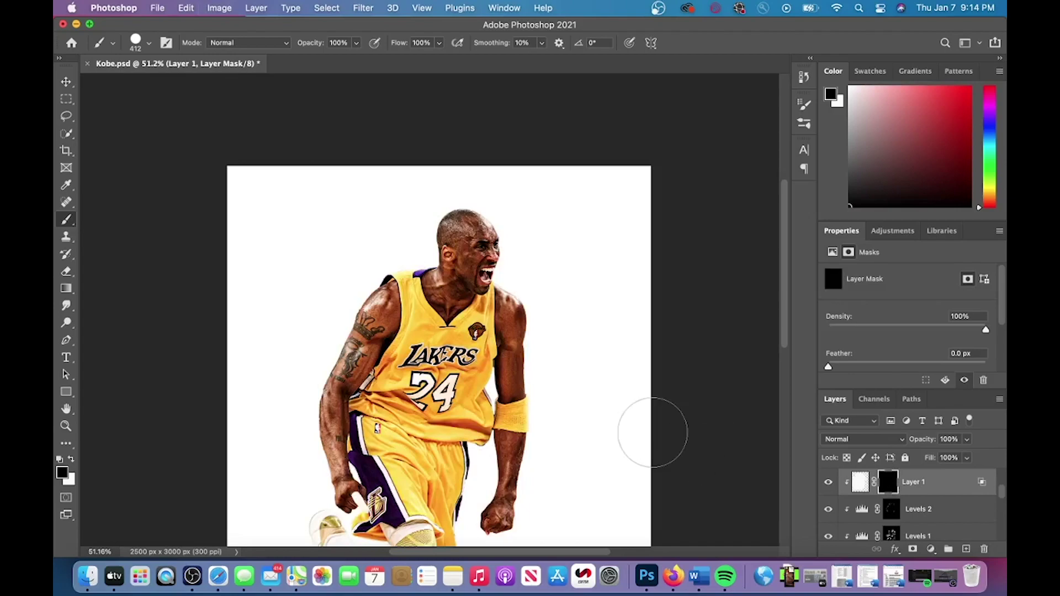
Reveal a highlight on the tattooed arm's shoulder by painting white on Layer 1's mask with a soft 95 px brush.
{"action": "scroll", "coordinate": [652, 432], "scroll_direction": "up", "scroll_amount": 8}
{"action": "scroll", "coordinate": [640, 453], "scroll_direction": "down", "scroll_amount": 2}
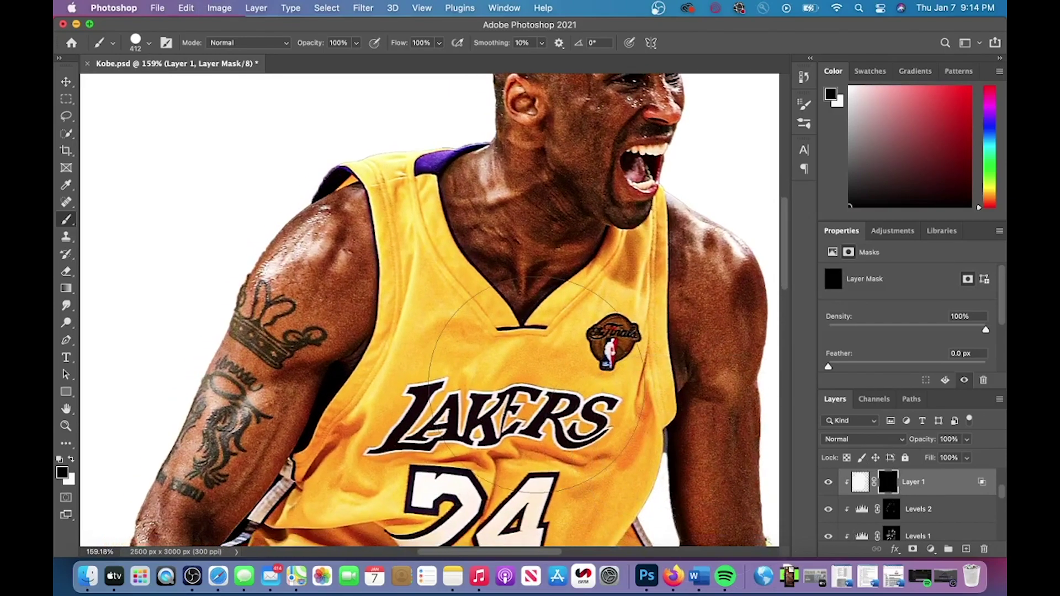
{"action": "left_click", "coordinate": [150, 45]}
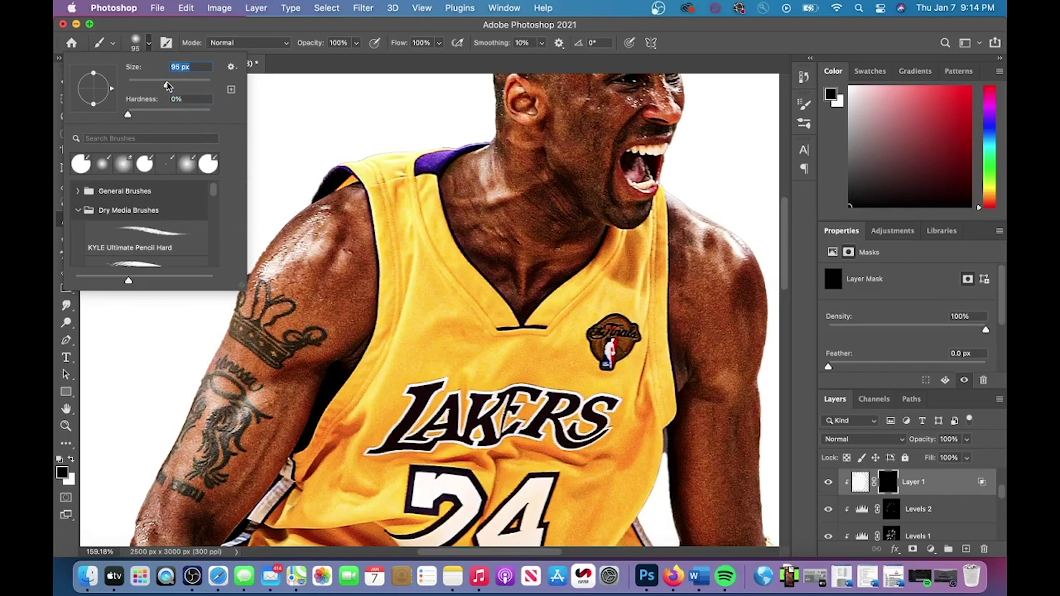
{"action": "left_click", "coordinate": [302, 240]}
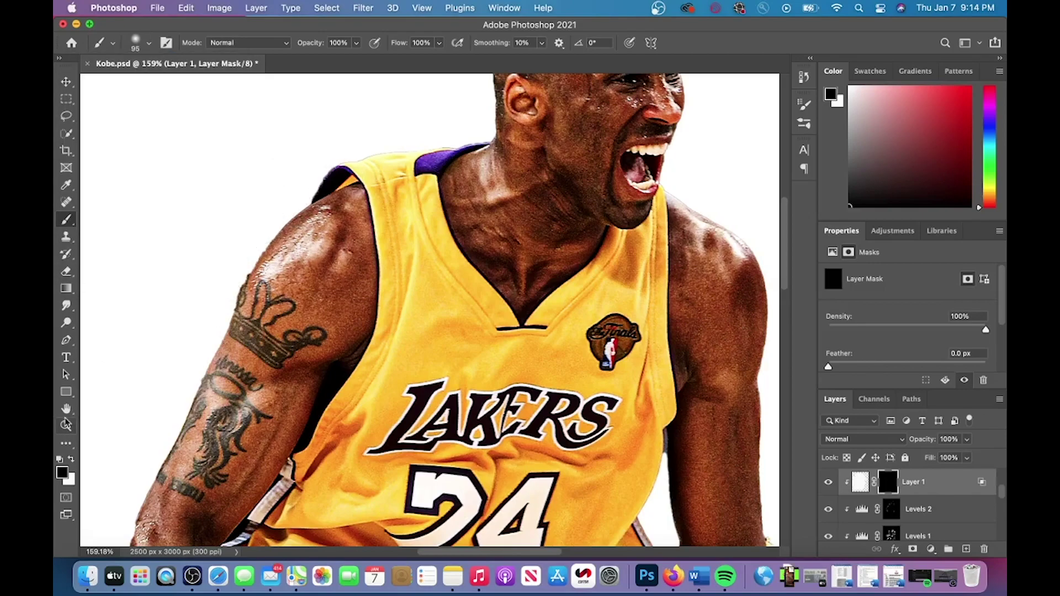
{"action": "left_click_drag", "start_coordinate": [301, 246], "coordinate": [260, 268]}
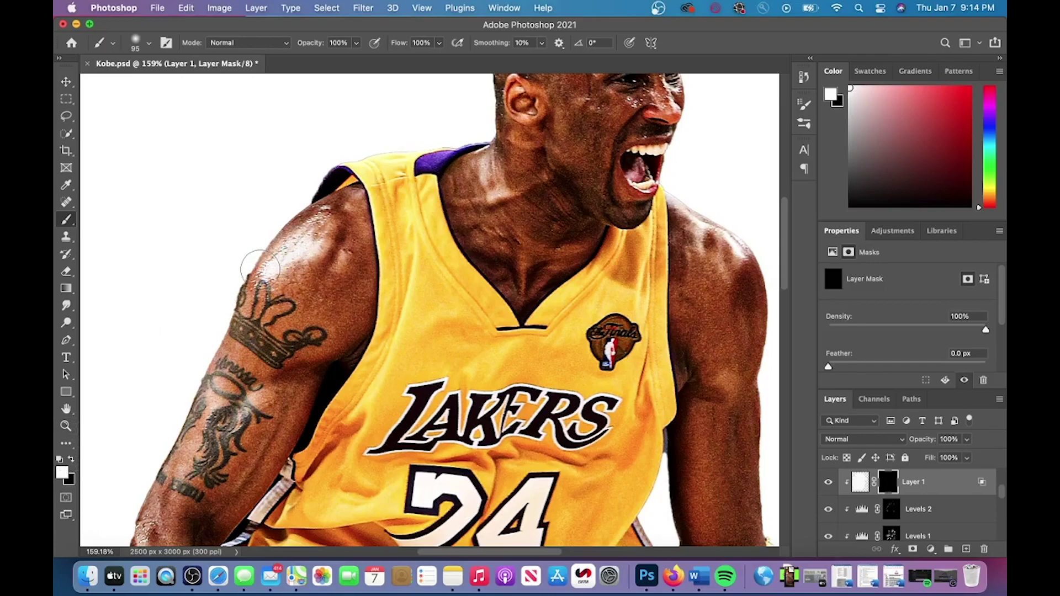
{"action": "scroll", "coordinate": [240, 250], "scroll_direction": "down", "scroll_amount": 5}
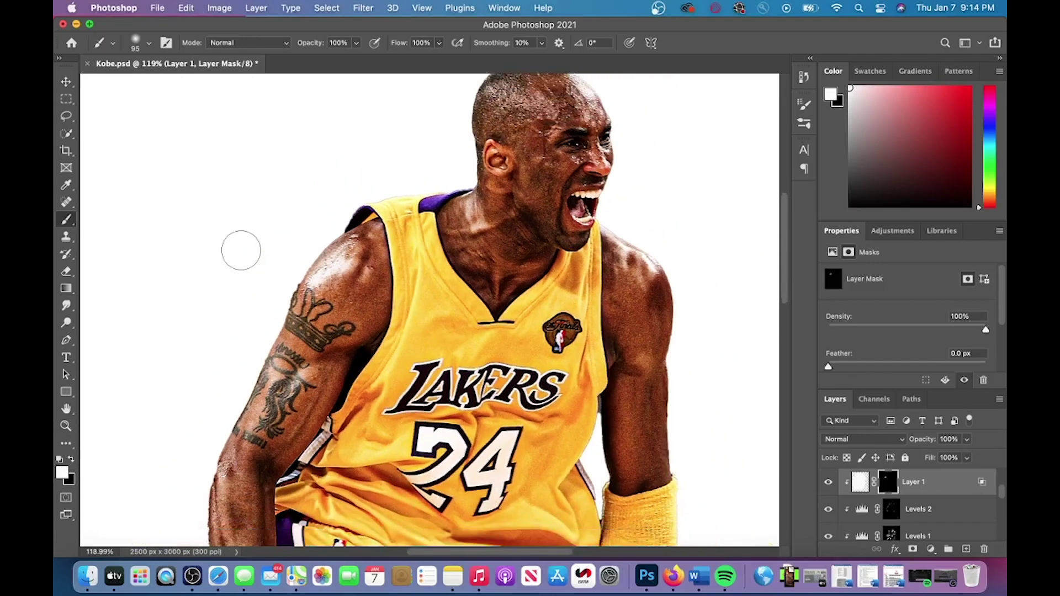
{"action": "scroll", "coordinate": [241, 250], "scroll_direction": "up", "scroll_amount": 6}
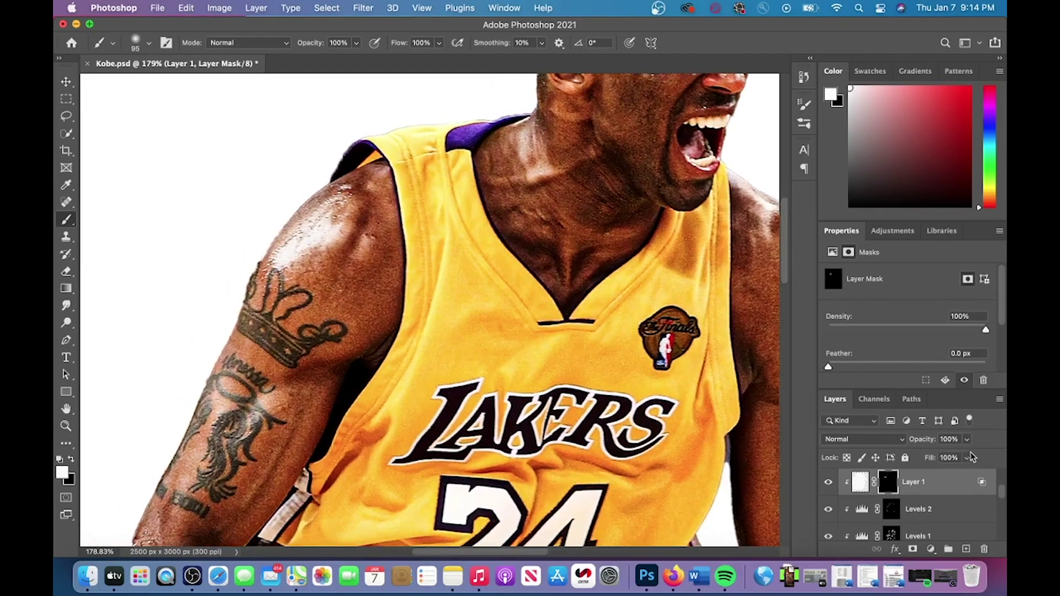
Set Layer 1's opacity to 70% and paint white on its mask to extend the highlights down the tattooed arm.
{"action": "left_click_drag", "start_coordinate": [956, 459], "coordinate": [954, 459]}
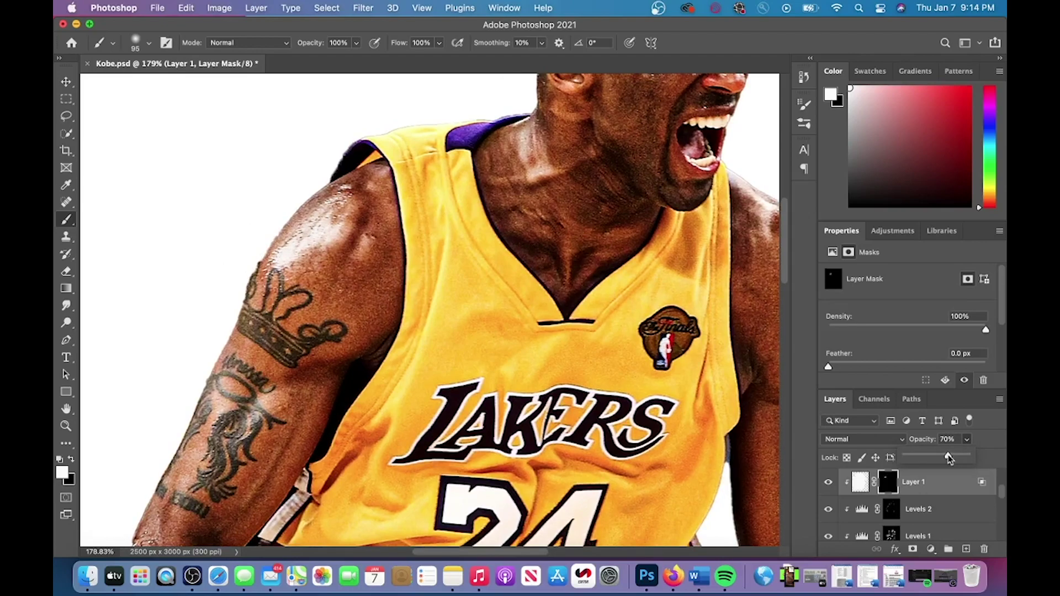
{"action": "scroll", "coordinate": [563, 475], "scroll_direction": "down", "scroll_amount": 4}
{"action": "mouse_move", "coordinate": [284, 273]}
{"action": "left_mouse_down"}
{"action": "mouse_move", "coordinate": [235, 322]}
{"action": "mouse_move", "coordinate": [178, 354]}
{"action": "mouse_move", "coordinate": [182, 343]}
{"action": "mouse_move", "coordinate": [187, 469]}
{"action": "left_mouse_up"}
{"action": "scroll", "coordinate": [179, 351], "scroll_direction": "down", "scroll_amount": 3}
{"action": "scroll", "coordinate": [194, 230], "scroll_direction": "down", "scroll_amount": 6}
{"action": "left_click", "coordinate": [228, 382]}
{"action": "mouse_move", "coordinate": [241, 382]}
{"action": "left_mouse_down"}
{"action": "mouse_move", "coordinate": [251, 408]}
{"action": "mouse_move", "coordinate": [233, 436]}
{"action": "left_mouse_up"}
{"action": "scroll", "coordinate": [232, 435], "scroll_direction": "down", "scroll_amount": 5}
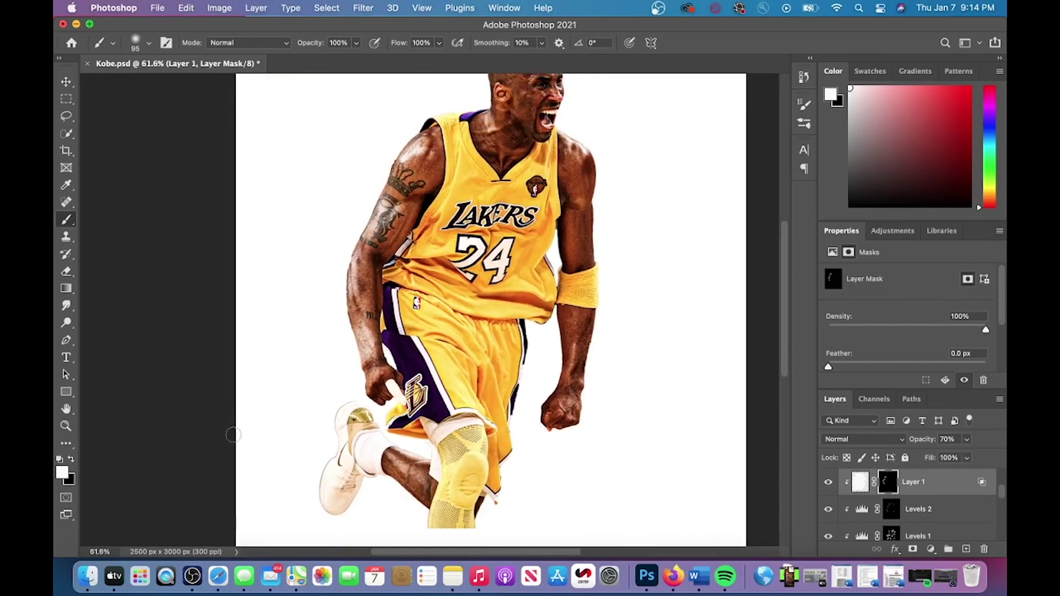
{"action": "scroll", "coordinate": [233, 435], "scroll_direction": "up", "scroll_amount": 2}
{"action": "scroll", "coordinate": [233, 435], "scroll_direction": "down", "scroll_amount": 2}
{"action": "scroll", "coordinate": [233, 435], "scroll_direction": "up", "scroll_amount": 2}
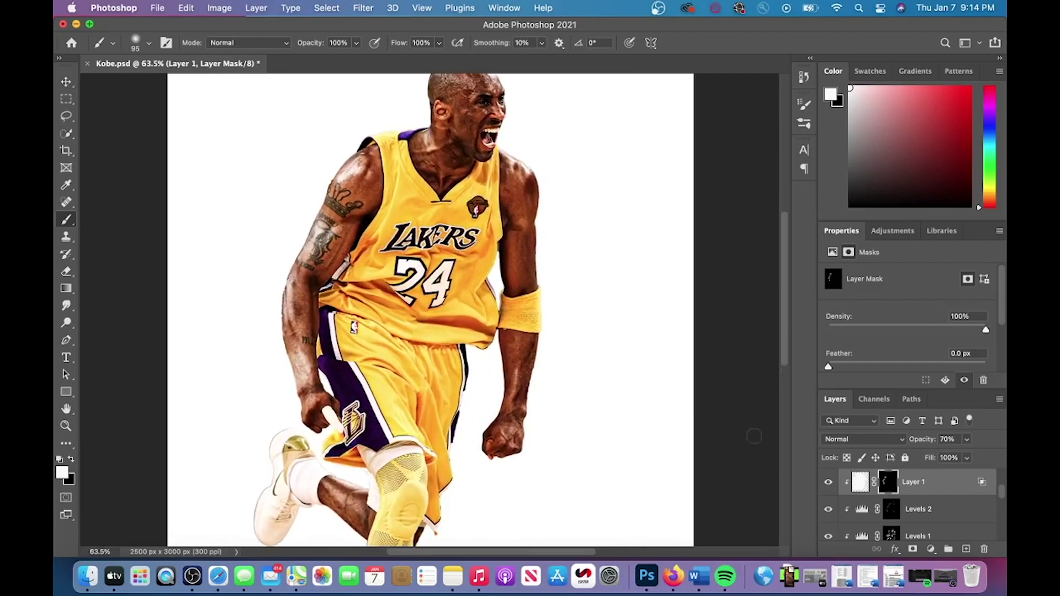
Paint more mask highlights on the player at 34% Layer 1 opacity and compare the cutout with and without the layer.
{"action": "left_click_drag", "start_coordinate": [954, 459], "coordinate": [941, 459]}
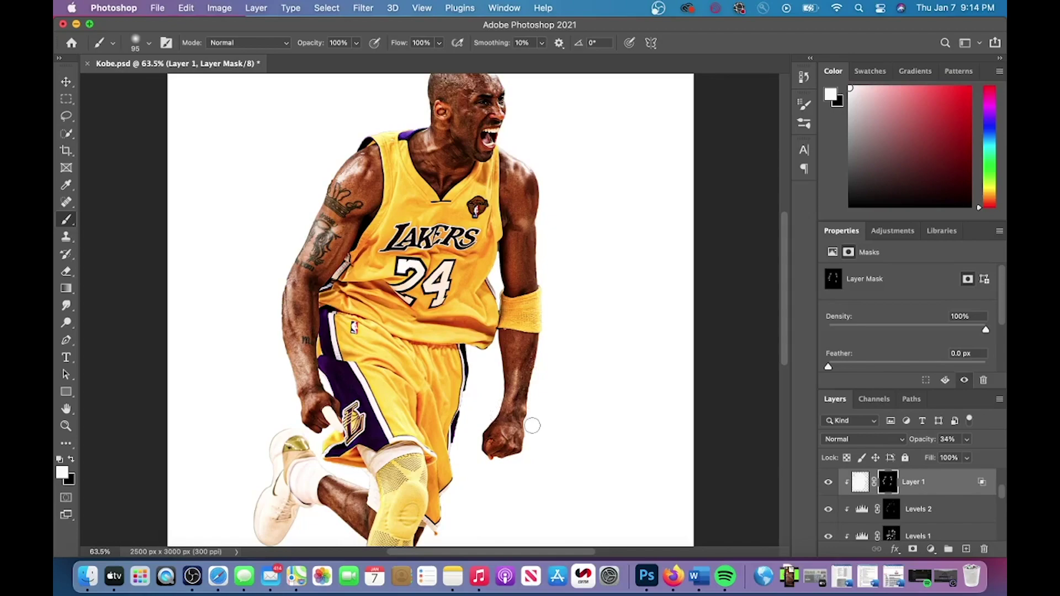
{"action": "scroll", "coordinate": [522, 454], "scroll_direction": "up", "scroll_amount": 8}
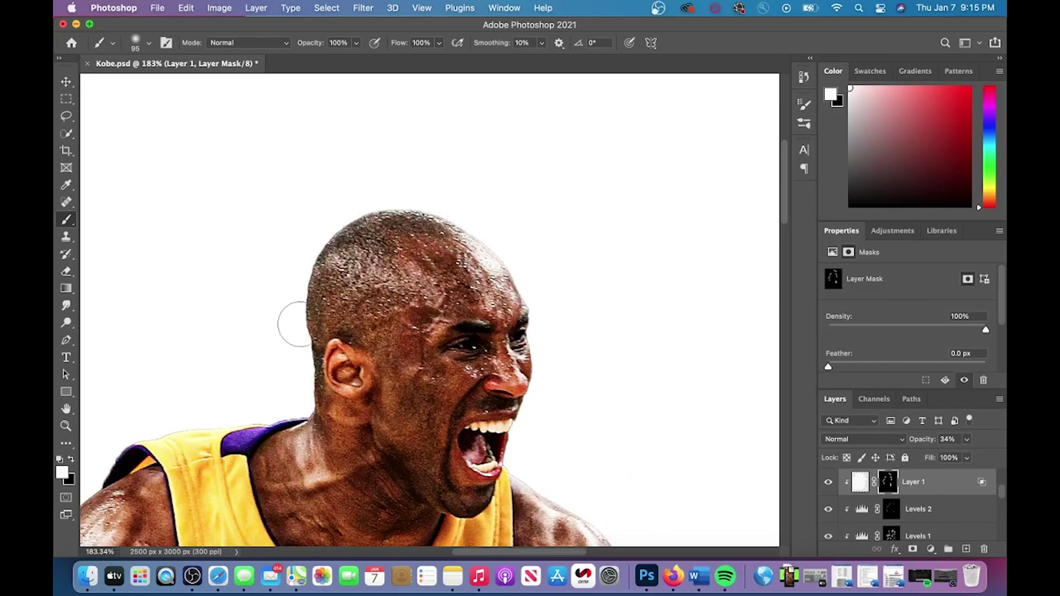
{"action": "scroll", "coordinate": [297, 392], "scroll_direction": "down", "scroll_amount": 5}
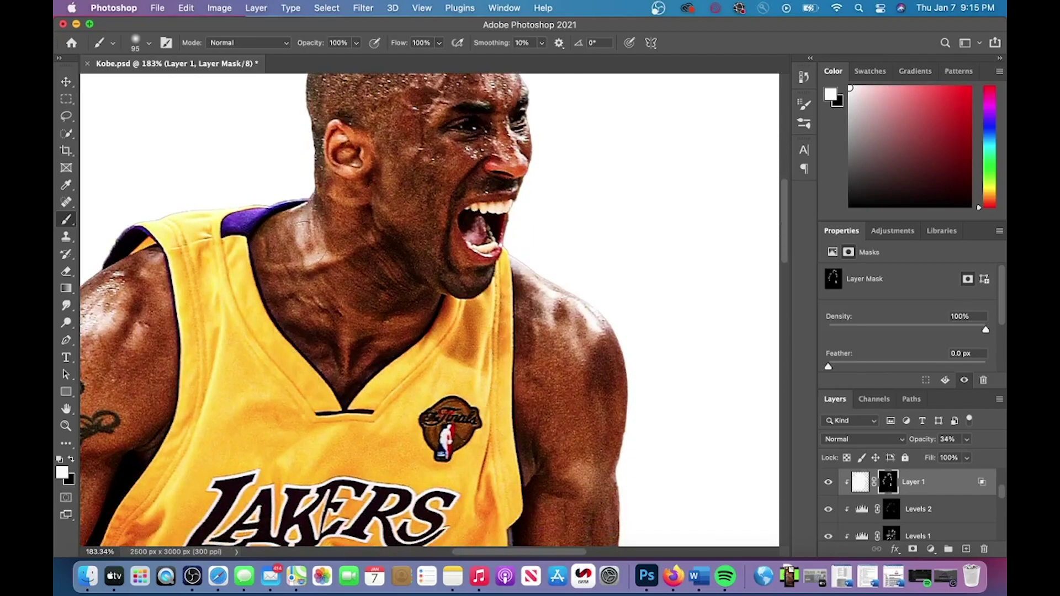
{"action": "scroll", "coordinate": [288, 165], "scroll_direction": "down", "scroll_amount": 5}
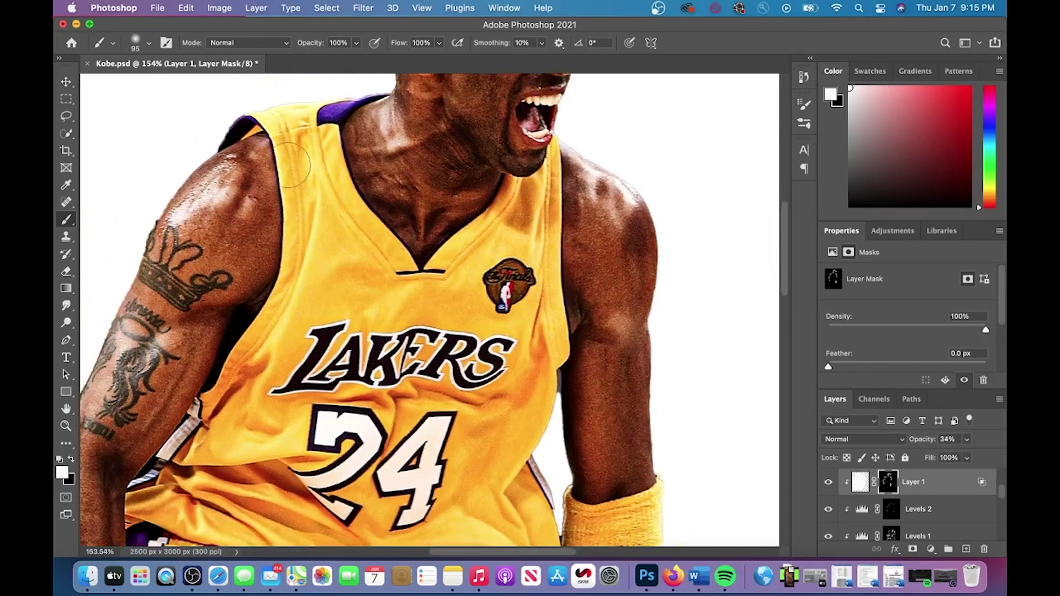
{"action": "scroll", "coordinate": [288, 165], "scroll_direction": "down", "scroll_amount": 4}
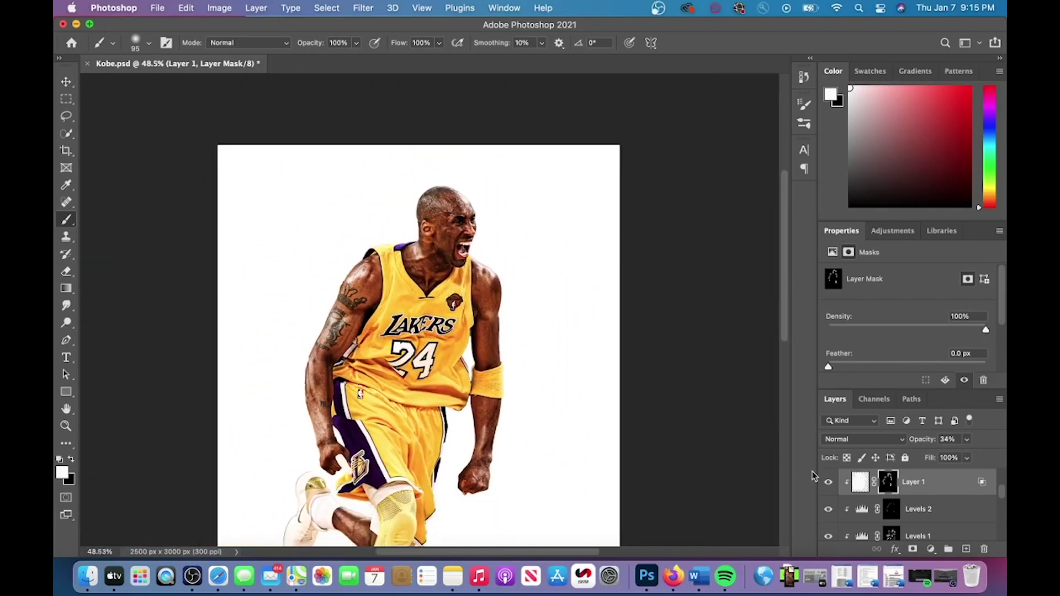
{"action": "left_click", "coordinate": [829, 484]}
{"action": "left_click", "coordinate": [828, 484]}
Reduce the soft brush to 63 px and paint white on Layer 1's mask around the player's mouth.
{"action": "scroll", "coordinate": [442, 278], "scroll_direction": "up", "scroll_amount": 9}
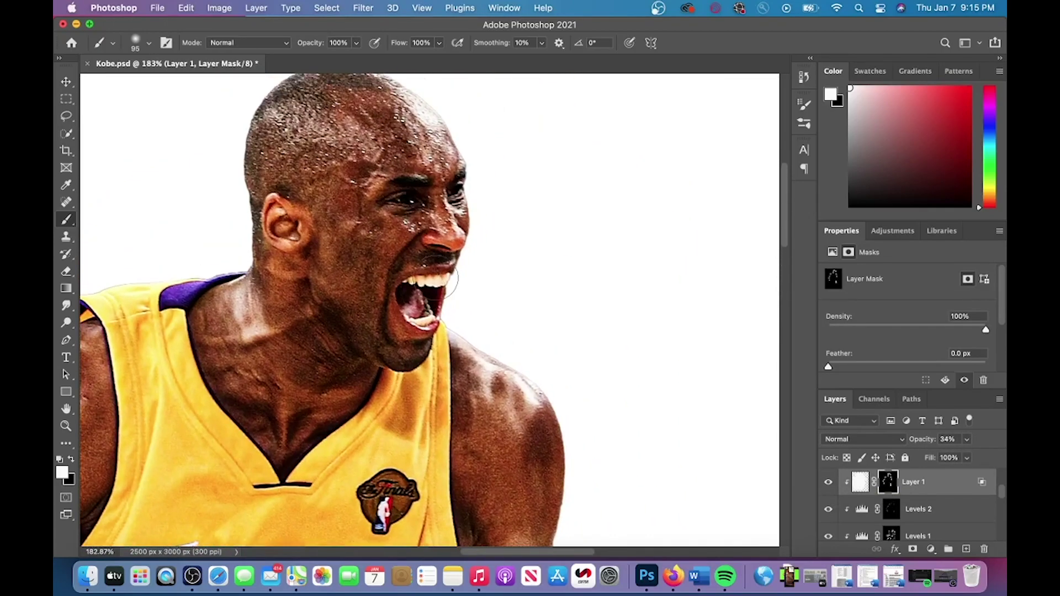
{"action": "scroll", "coordinate": [441, 278], "scroll_direction": "up", "scroll_amount": 5}
{"action": "left_click", "coordinate": [143, 48]}
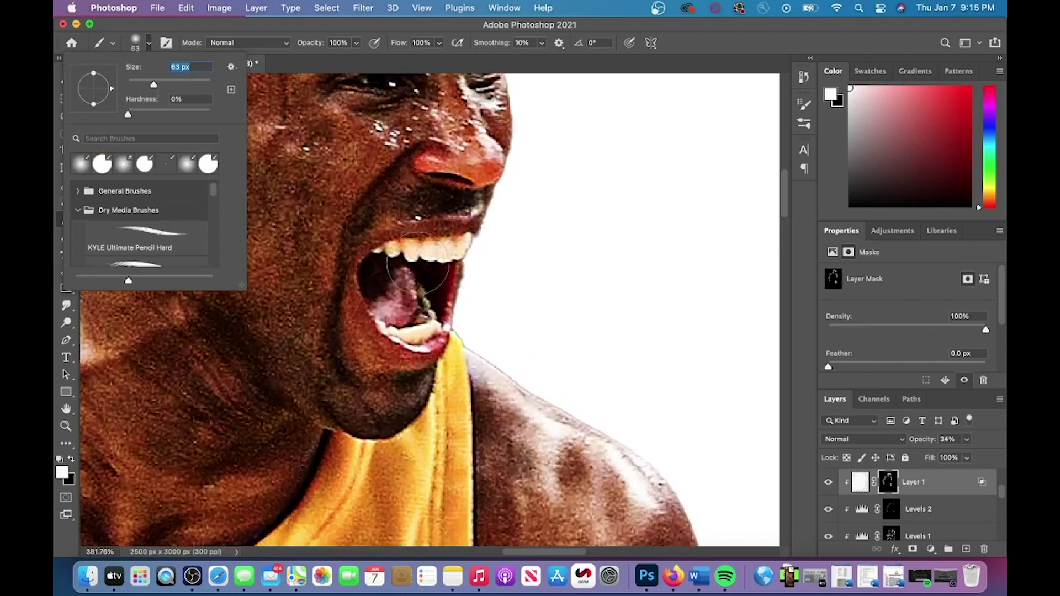
{"action": "key", "text": "Return"}
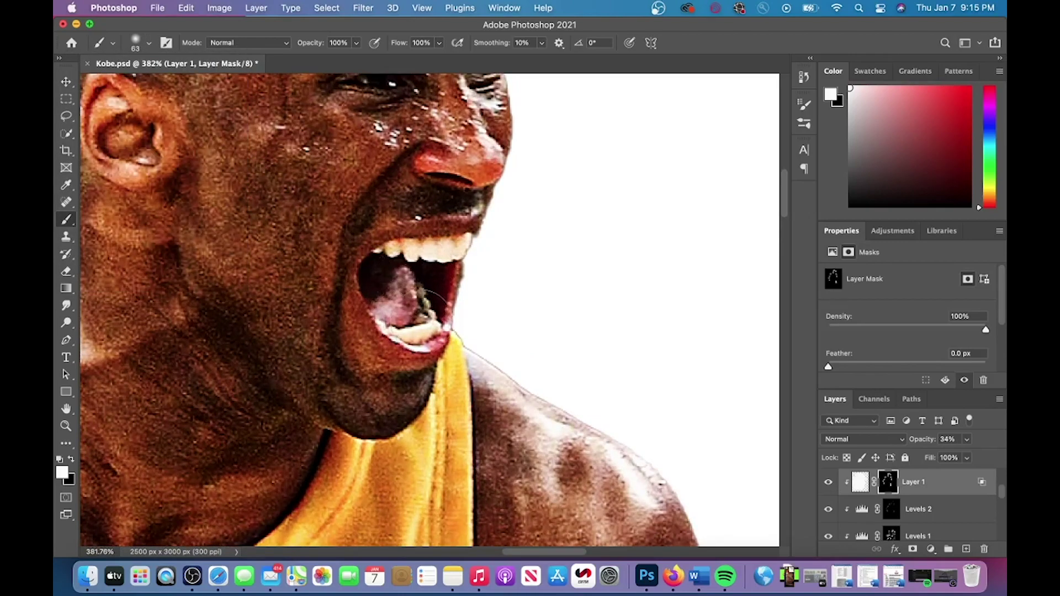
{"action": "scroll", "coordinate": [473, 247], "scroll_direction": "down", "scroll_amount": 14}
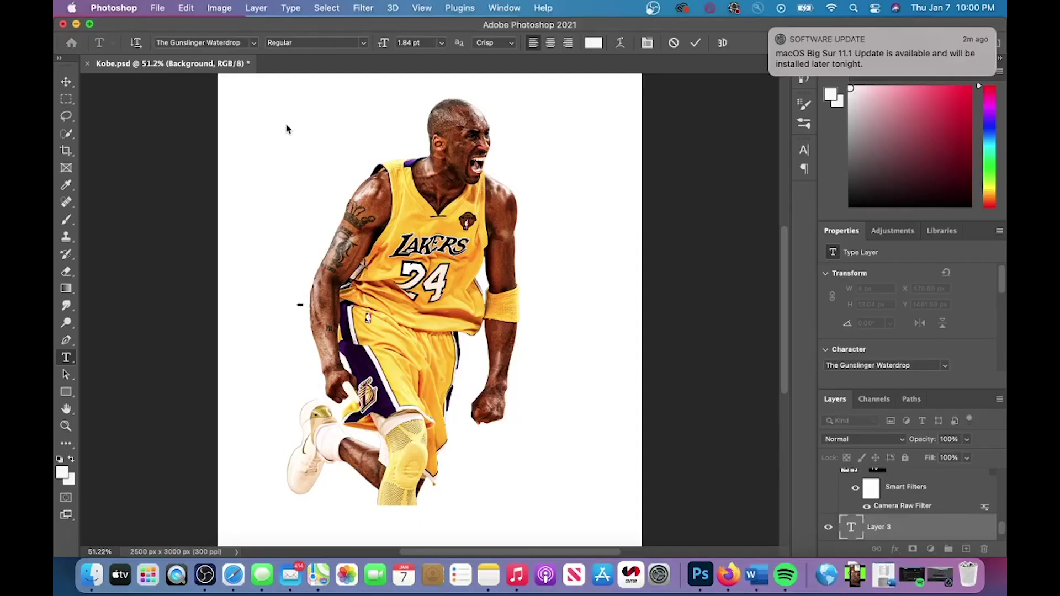
Enlarge the KOBE text in The Gunslinger Waterdrop to about 2178 px wide across the chest and move its layer above all others.
{"action": "left_click", "coordinate": [66, 83]}
{"action": "left_click_drag", "start_coordinate": [301, 302], "coordinate": [669, 188]}
{"action": "left_click_drag", "start_coordinate": [556, 182], "coordinate": [511, 224]}
{"action": "left_click_drag", "start_coordinate": [896, 527], "coordinate": [888, 473]}
{"action": "left_click", "coordinate": [63, 359]}
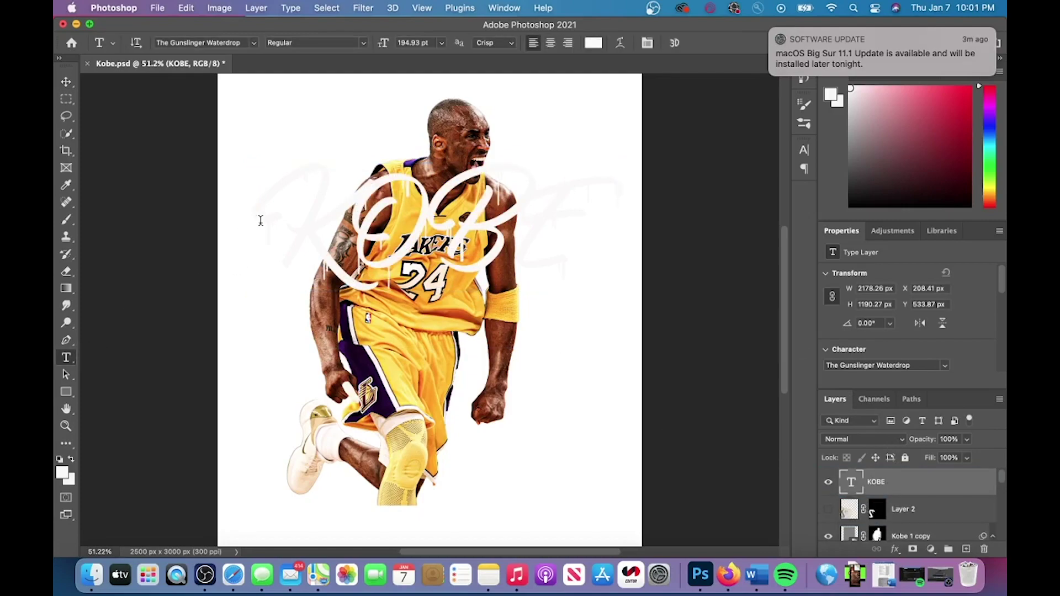
Add a Drop Shadow to the KOBE text with its spread set to 36%.
{"action": "left_click", "coordinate": [895, 549]}
{"action": "left_click", "coordinate": [916, 519]}
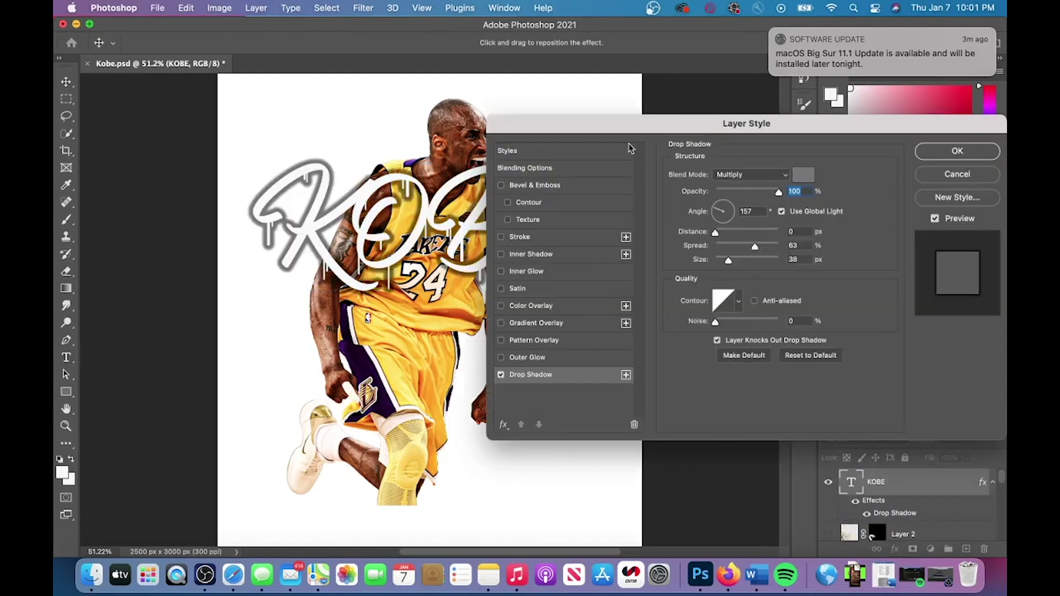
{"action": "left_click_drag", "start_coordinate": [605, 138], "coordinate": [698, 147]}
{"action": "left_click_drag", "start_coordinate": [844, 252], "coordinate": [832, 251]}
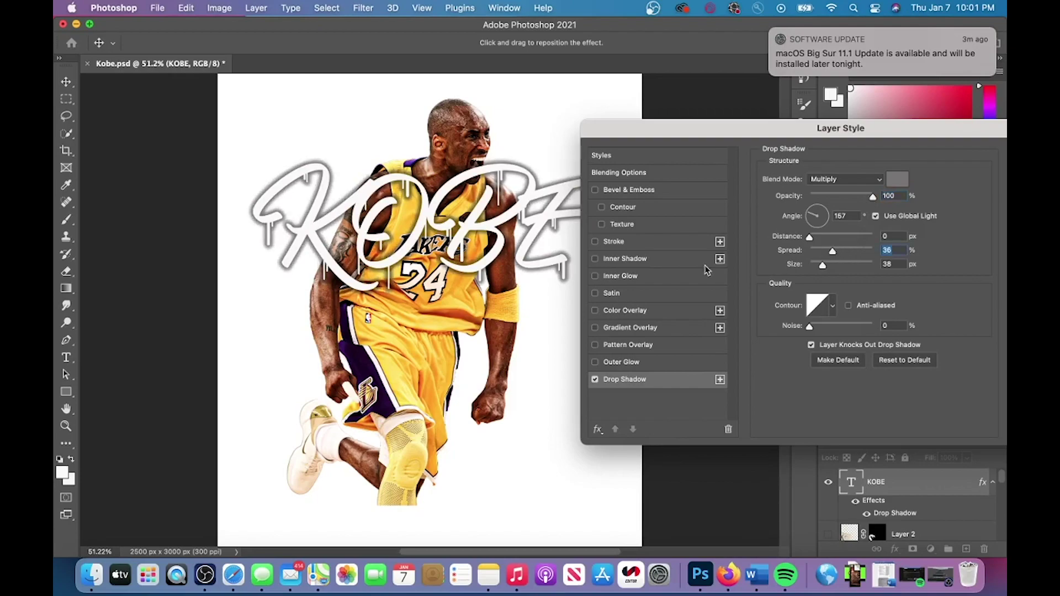
Add Bevel & Emboss and Outer Glow to the KOBE text, trying out Pattern Overlay, Satin and Inner Glow as well.
{"action": "left_click", "coordinate": [612, 192]}
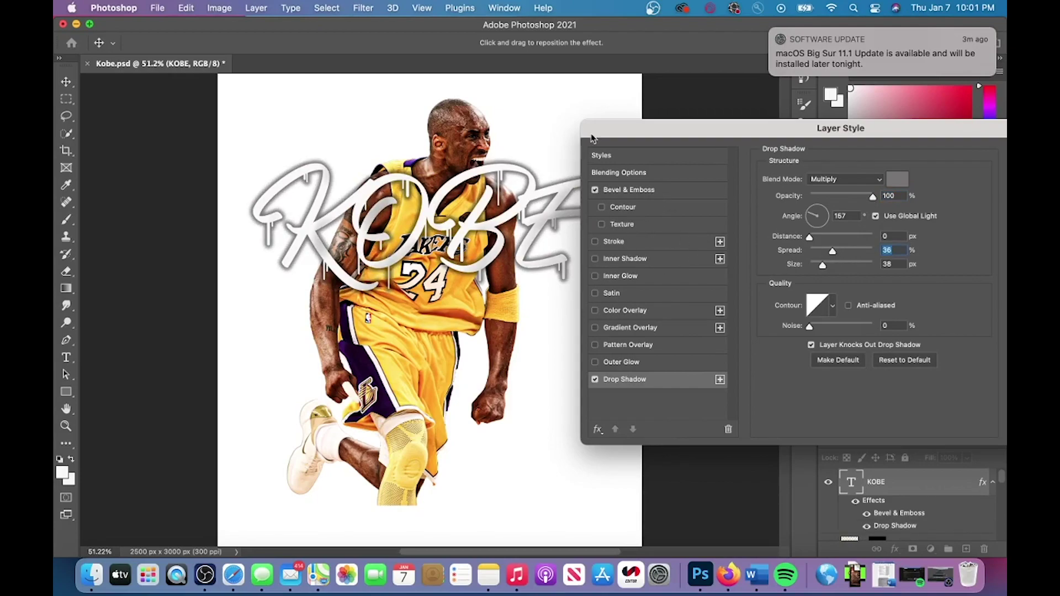
{"action": "left_click", "coordinate": [594, 346]}
{"action": "left_click", "coordinate": [595, 347]}
{"action": "left_click", "coordinate": [595, 363]}
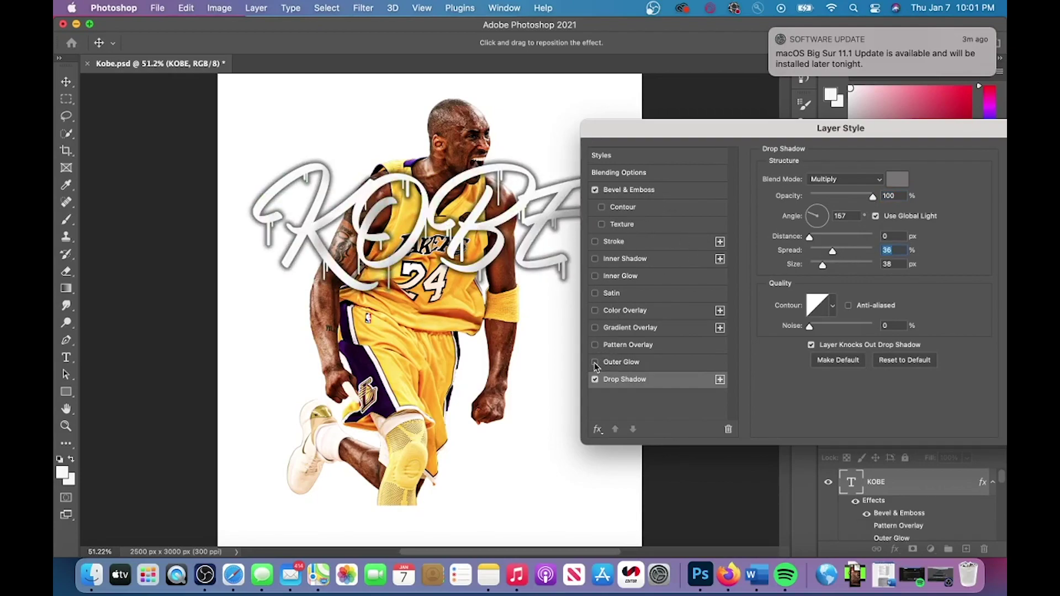
{"action": "left_click", "coordinate": [596, 293]}
{"action": "left_click", "coordinate": [596, 294]}
{"action": "left_click", "coordinate": [595, 277]}
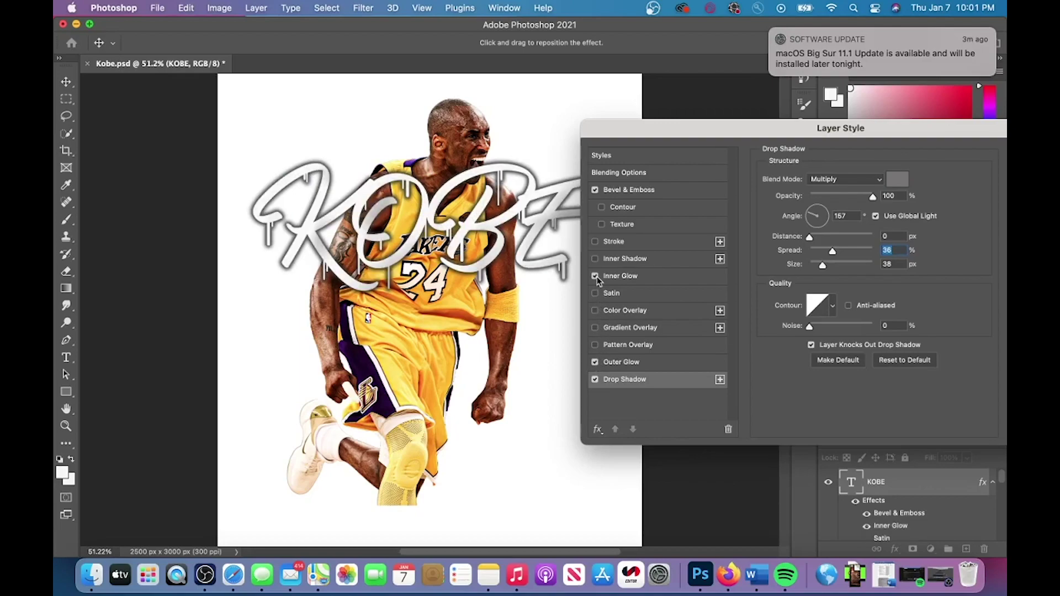
{"action": "left_click", "coordinate": [602, 259]}
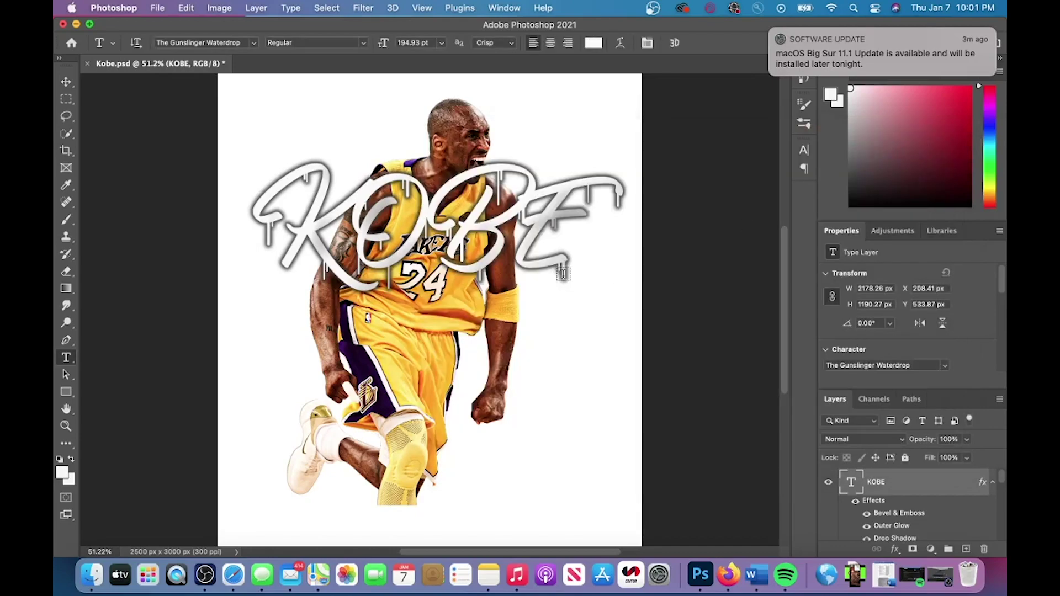
Enlarge the KOBE text to 104.27% and move it lower across the player's jersey.
{"action": "key", "text": "ctrl+t"}
{"action": "left_click_drag", "start_coordinate": [544, 214], "coordinate": [531, 252]}
{"action": "left_click_drag", "start_coordinate": [484, 314], "coordinate": [499, 291]}
{"action": "scroll", "coordinate": [499, 291], "scroll_direction": "up", "scroll_amount": 5}
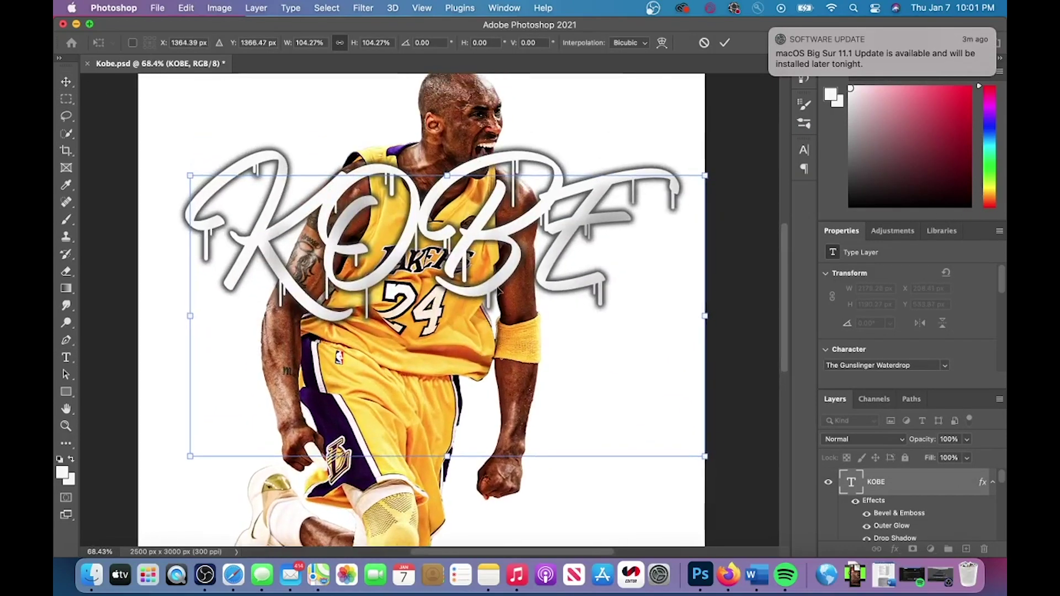
{"action": "scroll", "coordinate": [498, 290], "scroll_direction": "down", "scroll_amount": 2}
Browse the font list with the KOBE text selected and set its font to Handwriting.
{"action": "left_click", "coordinate": [65, 357]}
{"action": "double_click", "coordinate": [420, 276]}
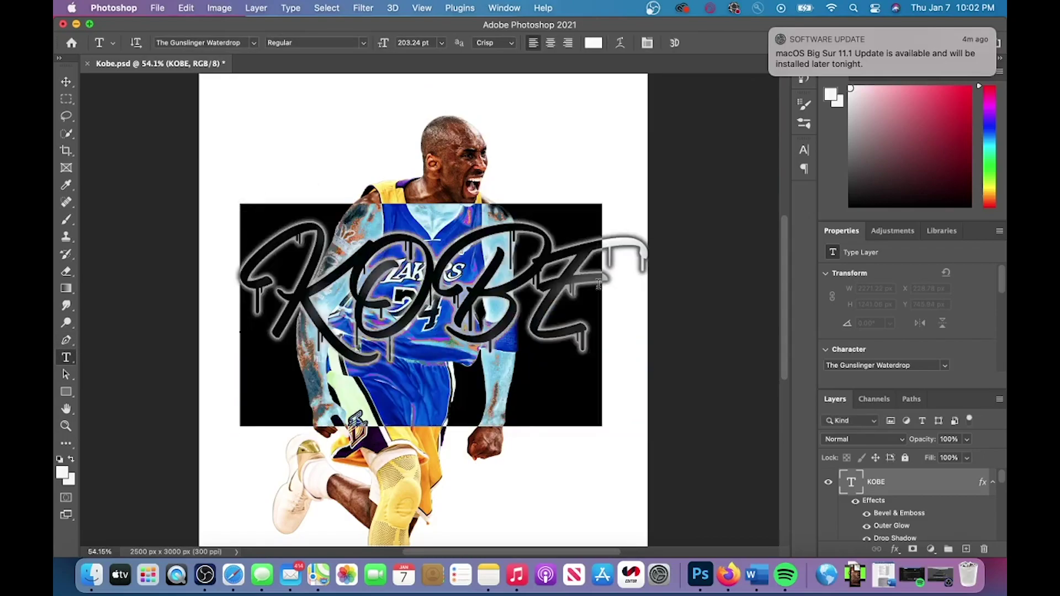
{"action": "left_click", "coordinate": [255, 44]}
{"action": "scroll", "coordinate": [260, 293], "scroll_direction": "down", "scroll_amount": 10}
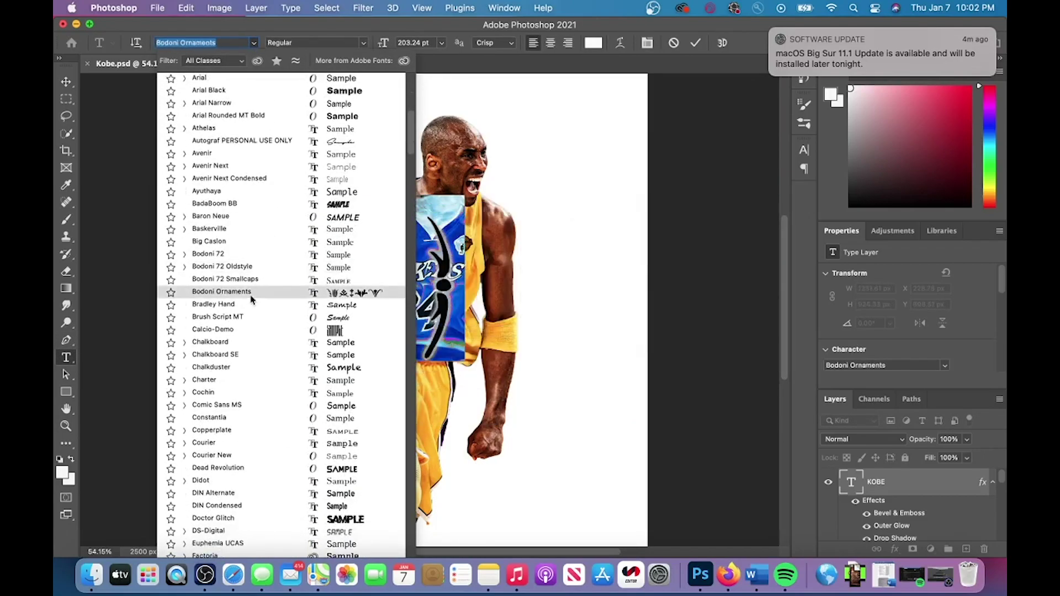
{"action": "scroll", "coordinate": [236, 353], "scroll_direction": "down", "scroll_amount": 5}
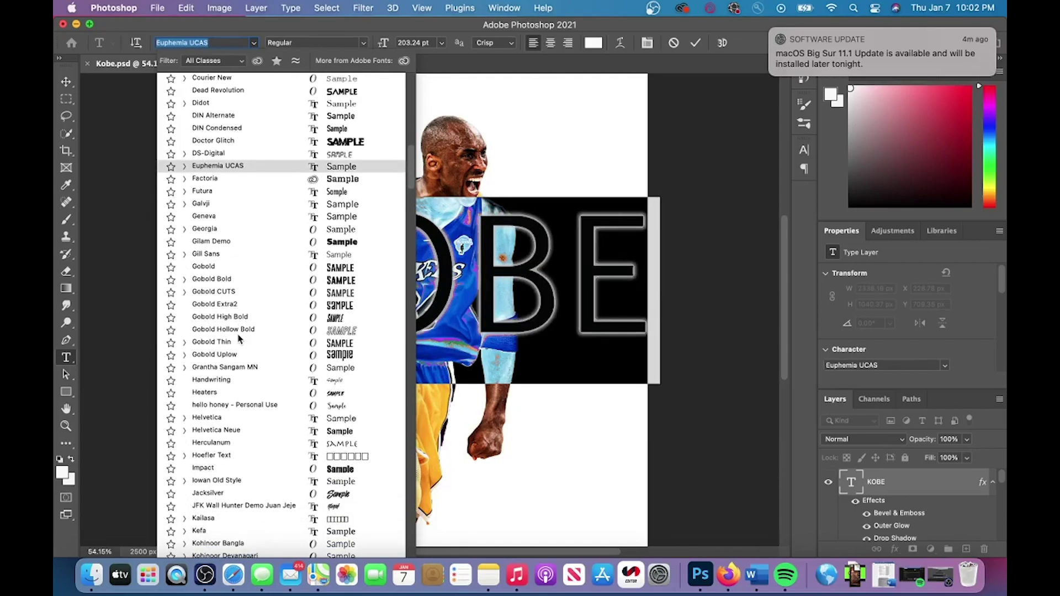
{"action": "left_click", "coordinate": [230, 363]}
Scale the KOBE text to 146.90% and centre it across the jersey number.
{"action": "key", "text": "ctrl+t"}
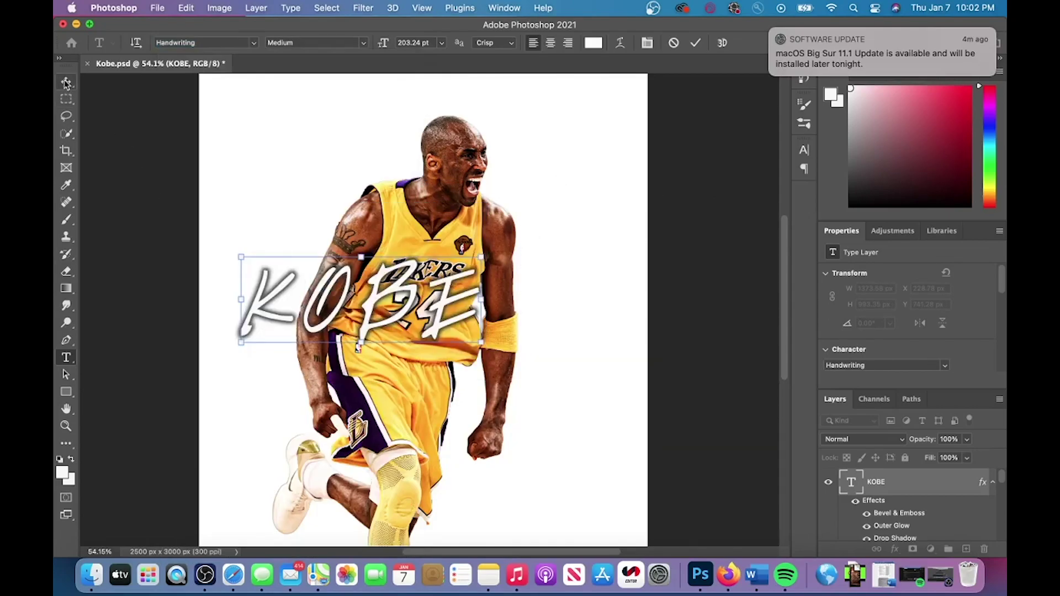
{"action": "left_click_drag", "start_coordinate": [488, 346], "coordinate": [602, 347]}
{"action": "scroll", "coordinate": [565, 167], "scroll_direction": "down", "scroll_amount": 2}
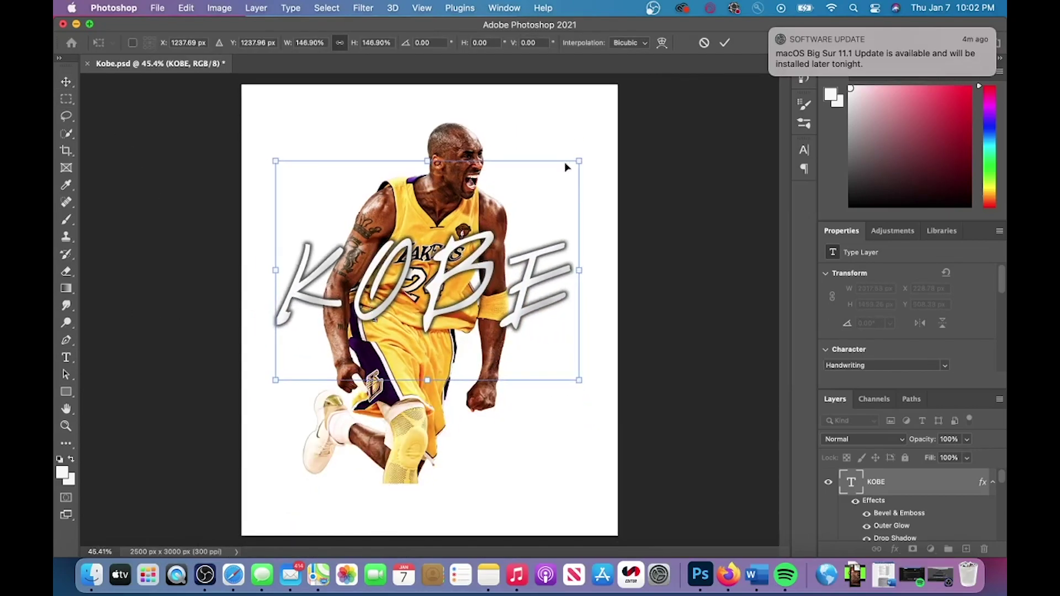
{"action": "left_click_drag", "start_coordinate": [500, 259], "coordinate": [516, 249]}
{"action": "scroll", "coordinate": [589, 205], "scroll_direction": "up", "scroll_amount": 3}
{"action": "left_click", "coordinate": [724, 43]}
Change the lettering from all capitals to Kobe and commit the text edit.
{"action": "scroll", "coordinate": [540, 302], "scroll_direction": "down", "scroll_amount": 3}
{"action": "scroll", "coordinate": [540, 300], "scroll_direction": "up", "scroll_amount": 2}
{"action": "key", "text": "t"}
{"action": "left_click", "coordinate": [405, 292]}
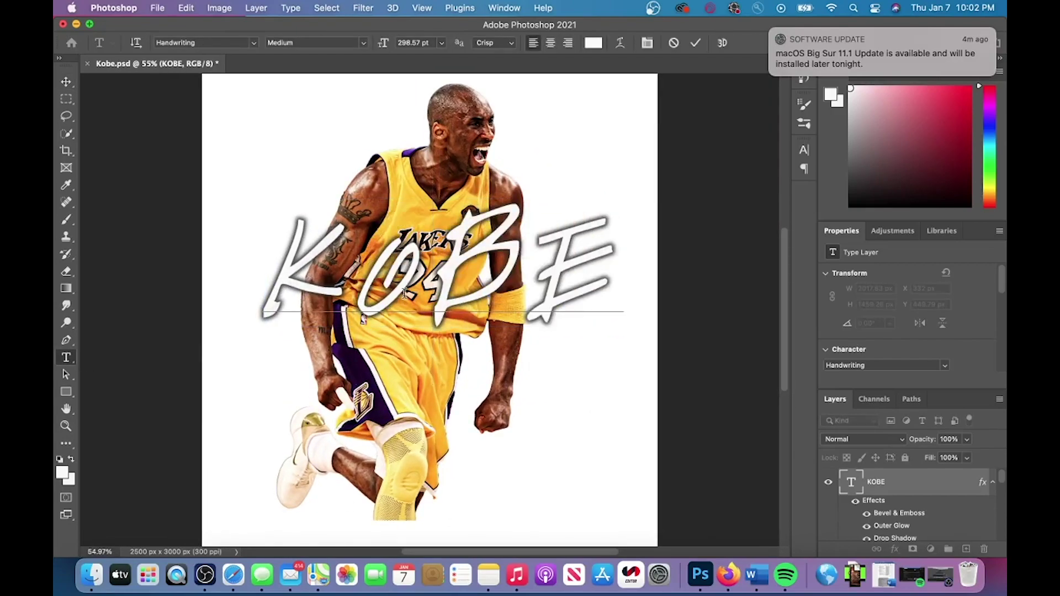
{"action": "scroll", "coordinate": [339, 294], "scroll_direction": "down", "scroll_amount": 3}
{"action": "left_click", "coordinate": [695, 42]}
{"action": "scroll", "coordinate": [560, 343], "scroll_direction": "down", "scroll_amount": 1}
{"action": "scroll", "coordinate": [558, 337], "scroll_direction": "up", "scroll_amount": 5}
Look through the images in the random pngs folder and place juice-picture-25550.png in the poster.
{"action": "left_click", "coordinate": [157, 7]}
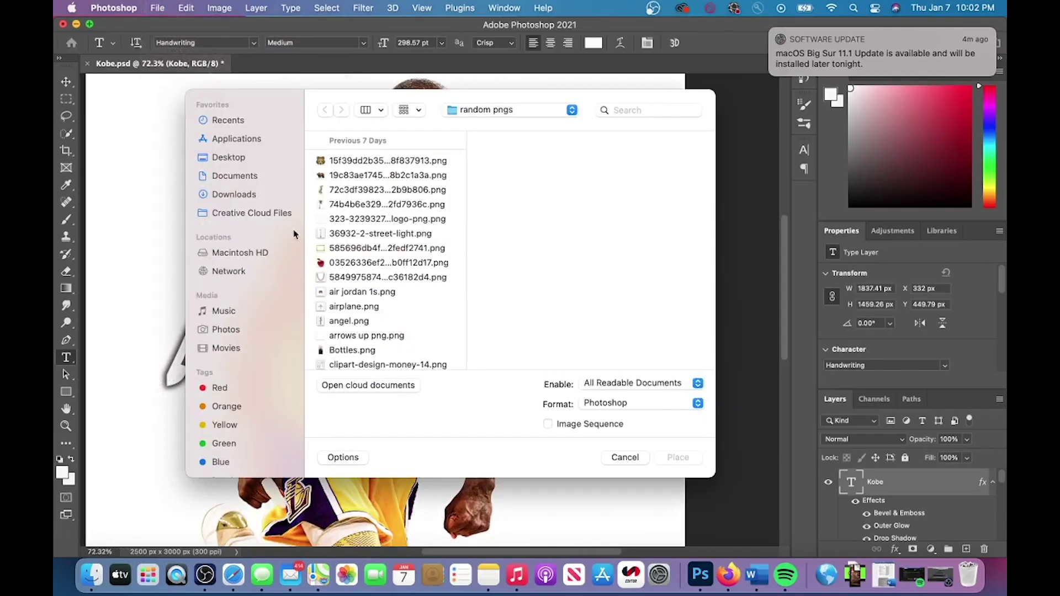
{"action": "scroll", "coordinate": [363, 276], "scroll_direction": "down", "scroll_amount": 6}
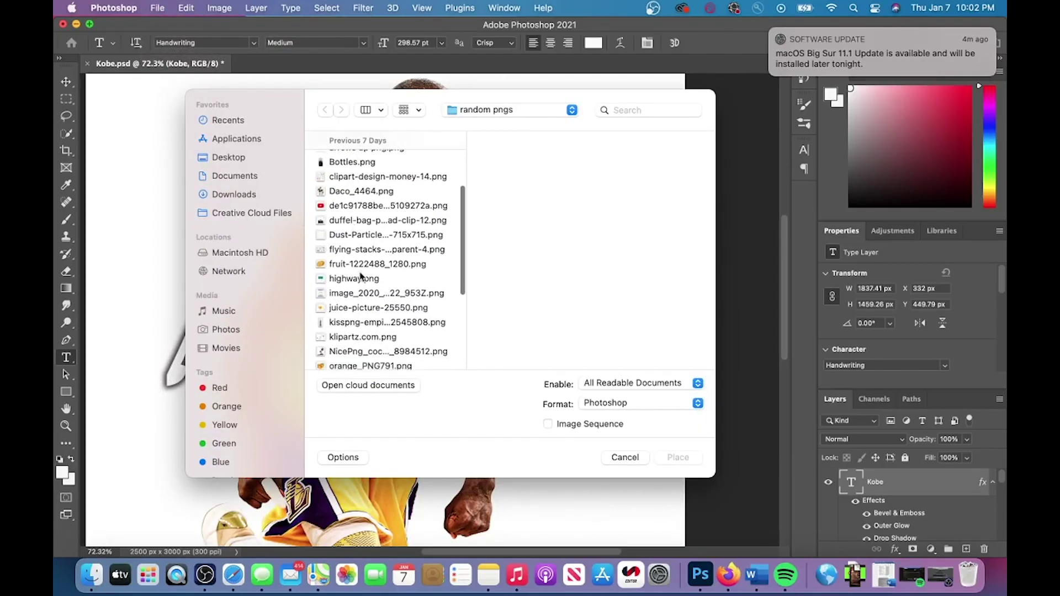
{"action": "left_click", "coordinate": [356, 263]}
{"action": "left_click", "coordinate": [349, 250]}
{"action": "scroll", "coordinate": [348, 243], "scroll_direction": "down", "scroll_amount": 3}
{"action": "left_click", "coordinate": [348, 225]}
{"action": "left_click", "coordinate": [354, 210]}
{"action": "left_click", "coordinate": [362, 252]}
{"action": "scroll", "coordinate": [364, 255], "scroll_direction": "down", "scroll_amount": 2}
{"action": "left_click", "coordinate": [356, 210]}
{"action": "left_click", "coordinate": [353, 226]}
{"action": "left_click", "coordinate": [678, 459]}
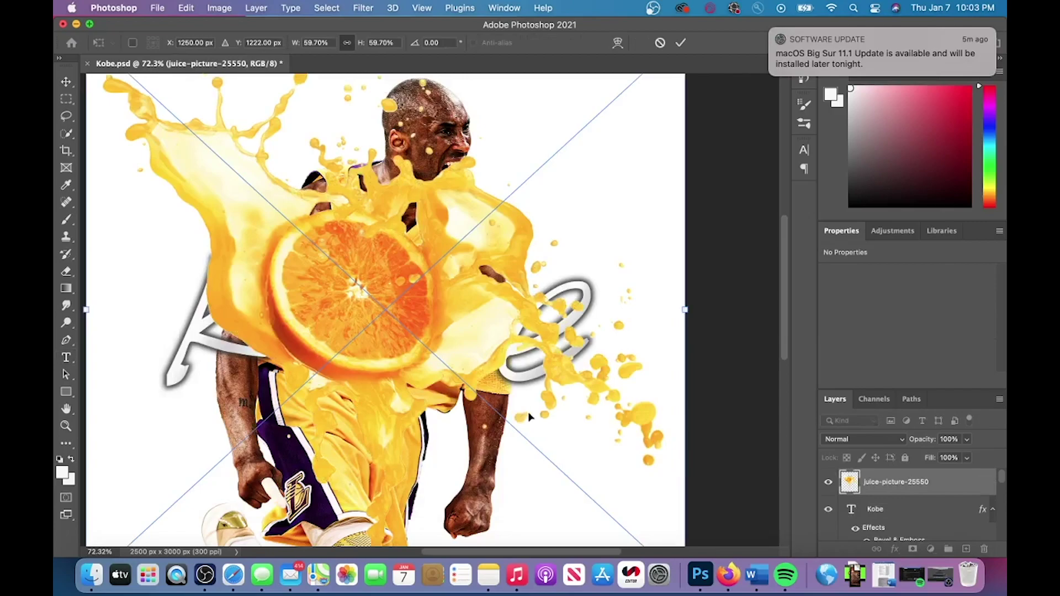
Scale the juice splash to 31.71%, rotate it to -12.95° and position it over the player's chest.
{"action": "key", "text": "super+0"}
{"action": "left_click_drag", "start_coordinate": [618, 94], "coordinate": [440, 248]}
{"action": "left_click_drag", "start_coordinate": [341, 343], "coordinate": [424, 243]}
{"action": "left_click_drag", "start_coordinate": [537, 358], "coordinate": [559, 329]}
{"action": "left_click_drag", "start_coordinate": [413, 239], "coordinate": [422, 228]}
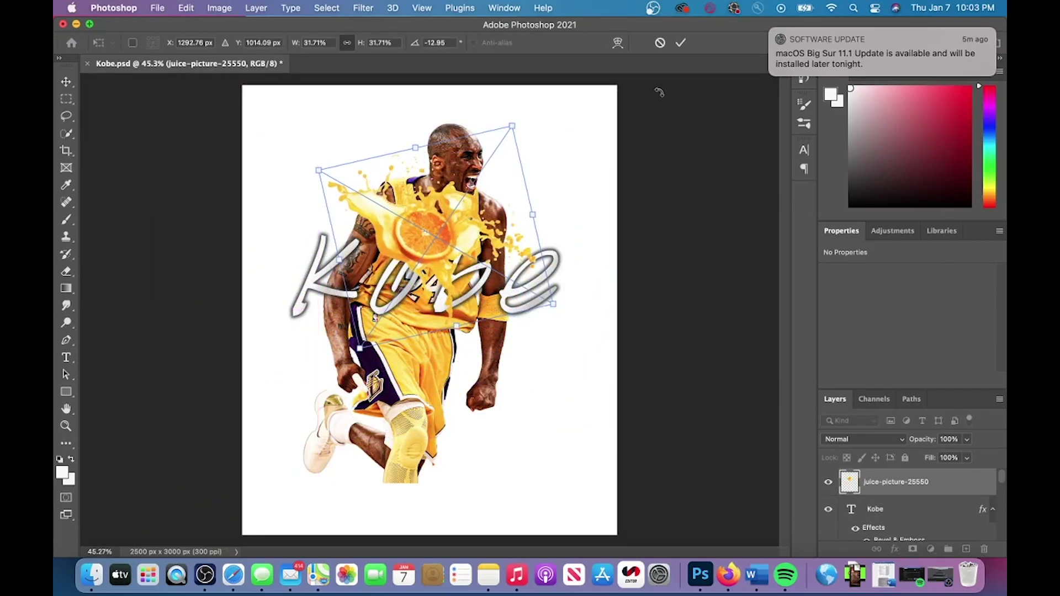
{"action": "key", "text": "Return"}
Move the juice splash layer down the layer stack, then try shifting the artwork and undo that move.
{"action": "key", "text": "t"}
{"action": "scroll", "coordinate": [422, 220], "scroll_direction": "up", "scroll_amount": 5}
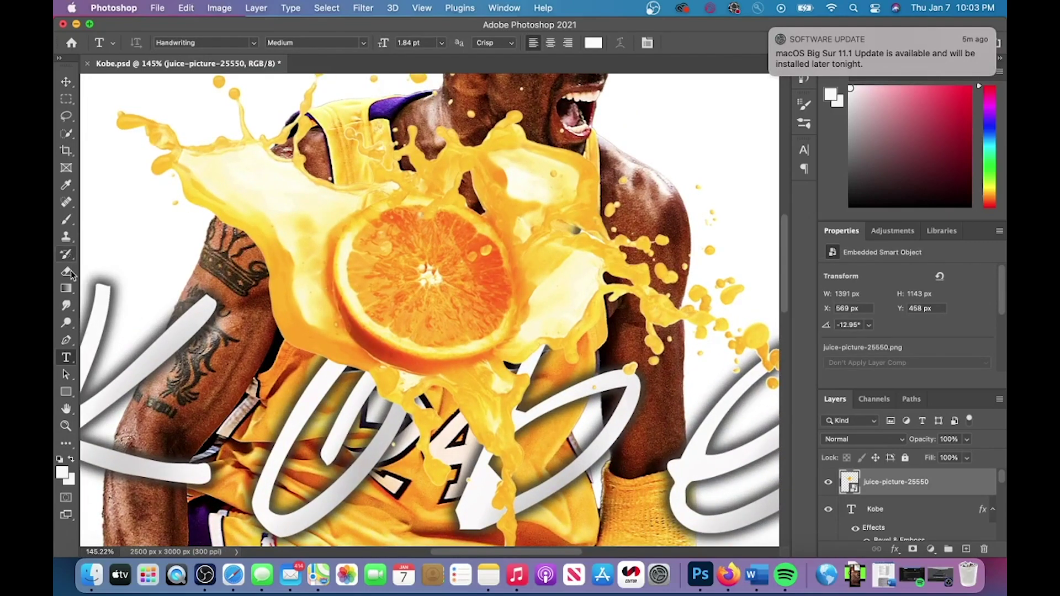
{"action": "scroll", "coordinate": [428, 305], "scroll_direction": "down", "scroll_amount": 3}
{"action": "left_click_drag", "start_coordinate": [925, 485], "coordinate": [909, 515]}
{"action": "key", "text": "v"}
{"action": "left_click_drag", "start_coordinate": [430, 285], "coordinate": [326, 224]}
{"action": "key", "text": "super+z"}
{"action": "scroll", "coordinate": [951, 535], "scroll_direction": "down", "scroll_amount": 2}
Rotate the juice splash to 7.57° and reposition it behind the player's head and shoulder.
{"action": "left_click", "coordinate": [450, 287]}
{"action": "left_click_drag", "start_coordinate": [639, 134], "coordinate": [603, 171]}
{"action": "left_click_drag", "start_coordinate": [409, 259], "coordinate": [436, 215]}
{"action": "left_click_drag", "start_coordinate": [686, 398], "coordinate": [629, 475]}
{"action": "key", "text": "Return"}
Rotate the juice copy to 134.61° beside the hips and add a second rotated copy on the player's other side.
{"action": "scroll", "coordinate": [883, 530], "scroll_direction": "down", "scroll_amount": 2}
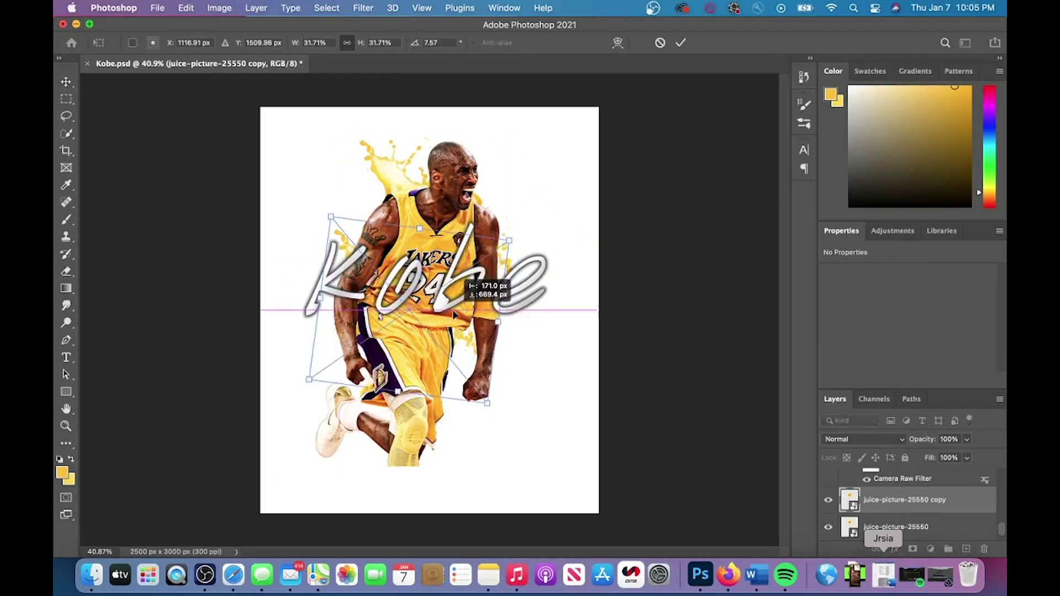
{"action": "left_click_drag", "start_coordinate": [461, 280], "coordinate": [580, 105]}
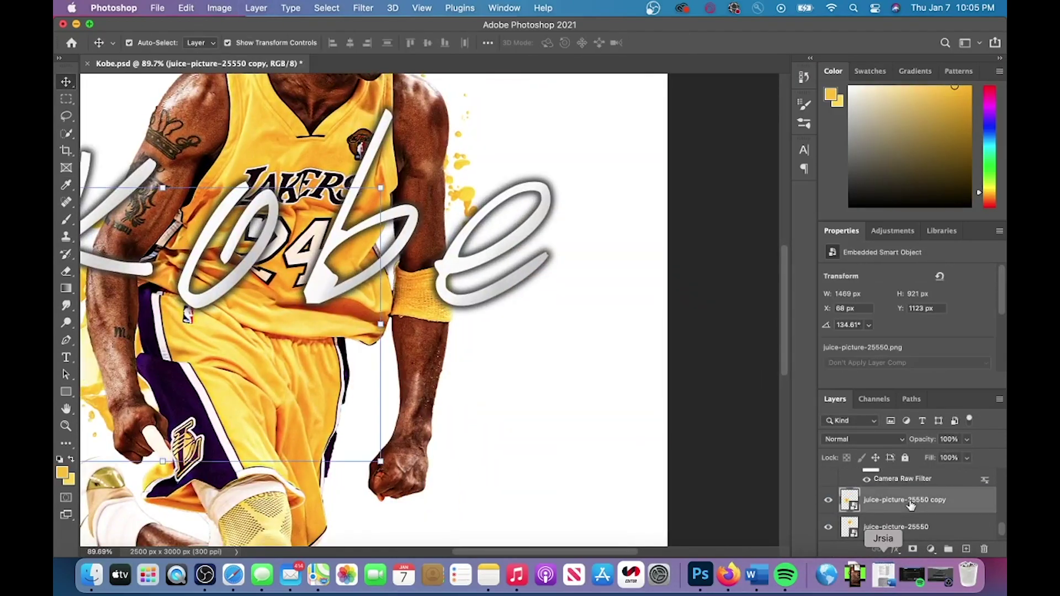
{"action": "key", "text": "ctrl+j"}
{"action": "left_click_drag", "start_coordinate": [386, 467], "coordinate": [528, 118]}
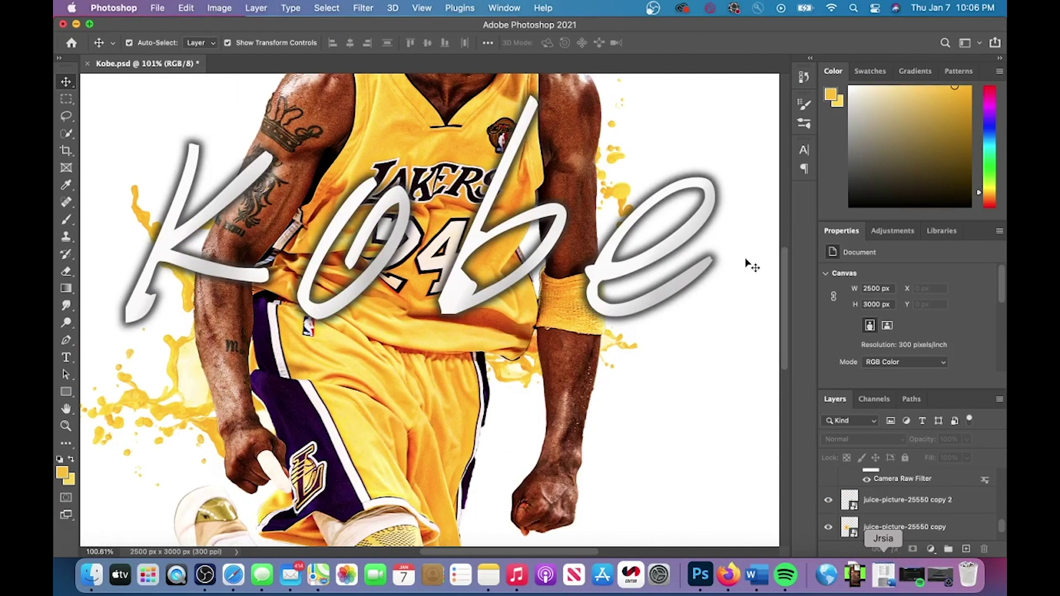
{"action": "scroll", "coordinate": [746, 264], "scroll_direction": "down", "scroll_amount": 2}
Try placing another embedded image in the poster.
{"action": "left_click", "coordinate": [158, 8]}
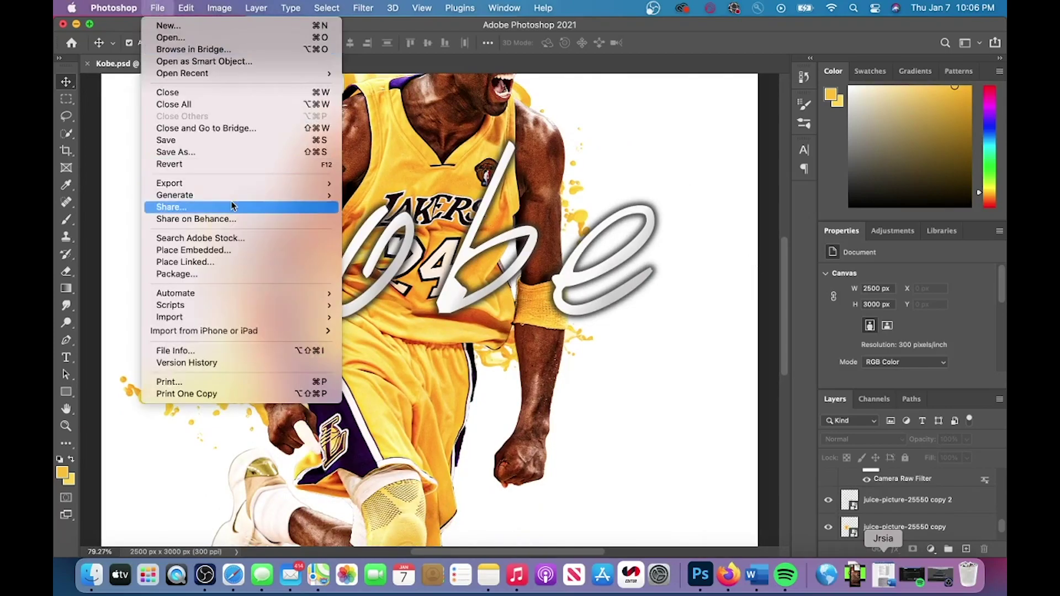
{"action": "left_click", "coordinate": [177, 250]}
{"action": "left_click", "coordinate": [379, 273]}
{"action": "scroll", "coordinate": [378, 290], "scroll_direction": "down", "scroll_amount": 4}
{"action": "left_click", "coordinate": [386, 211]}
{"action": "left_click", "coordinate": [677, 457]}
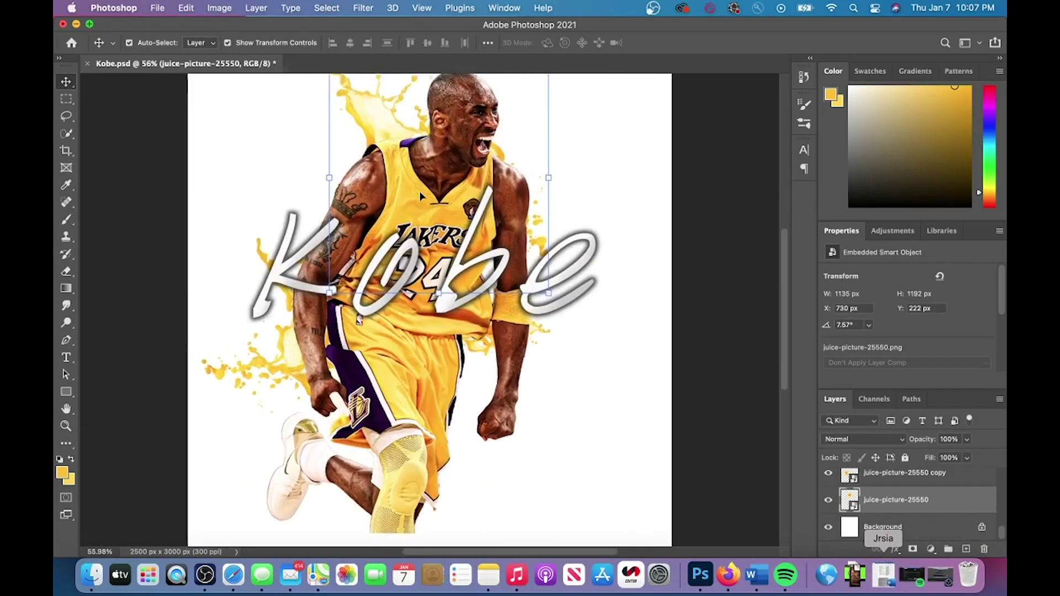
Duplicate the upper juice splash, shrink it to 18.85%, rotate it to -127.98° and position it beside the player's head.
{"action": "key", "text": "ctrl+j"}
{"action": "key", "text": "ctrl+t"}
{"action": "left_click_drag", "start_coordinate": [419, 166], "coordinate": [488, 139]}
{"action": "left_click_drag", "start_coordinate": [533, 150], "coordinate": [531, 136]}
{"action": "left_click", "coordinate": [680, 42]}
Colorize the small splash dark purple using Hue/Saturation with hue 290, saturation 73 and lightness -75.
{"action": "key", "text": "super+u"}
{"action": "left_click", "coordinate": [769, 287]}
{"action": "left_click_drag", "start_coordinate": [594, 215], "coordinate": [683, 215]}
{"action": "left_click_drag", "start_coordinate": [611, 246], "coordinate": [674, 246]}
{"action": "left_click_drag", "start_coordinate": [643, 278], "coordinate": [602, 279]}
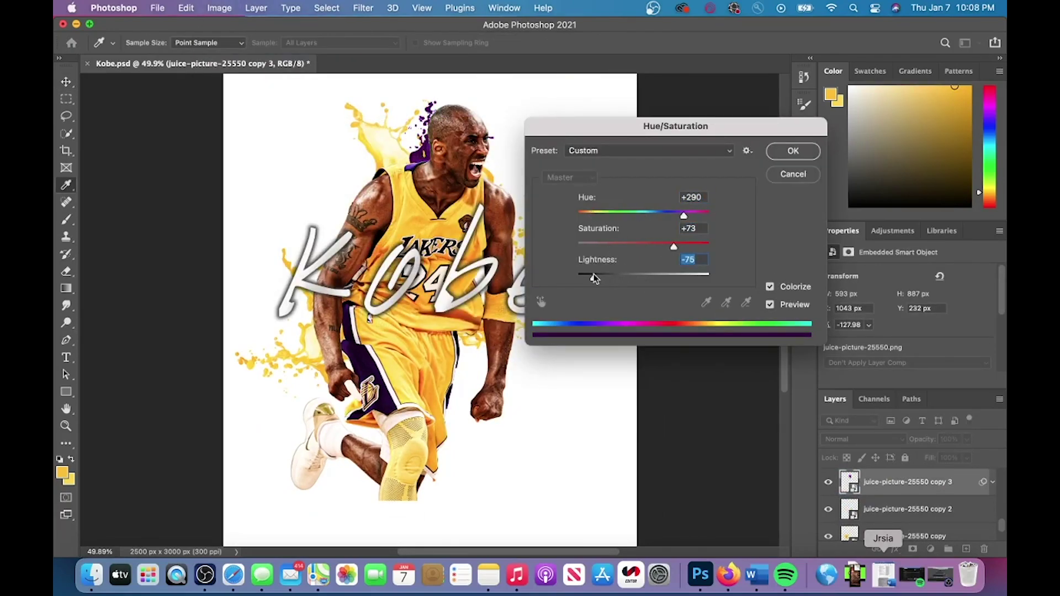
{"action": "key", "text": "Return"}
Place a purple splash copy over the jersey, rasterize it and cut out its lassoed orange slice.
{"action": "key", "text": "ctrl+t"}
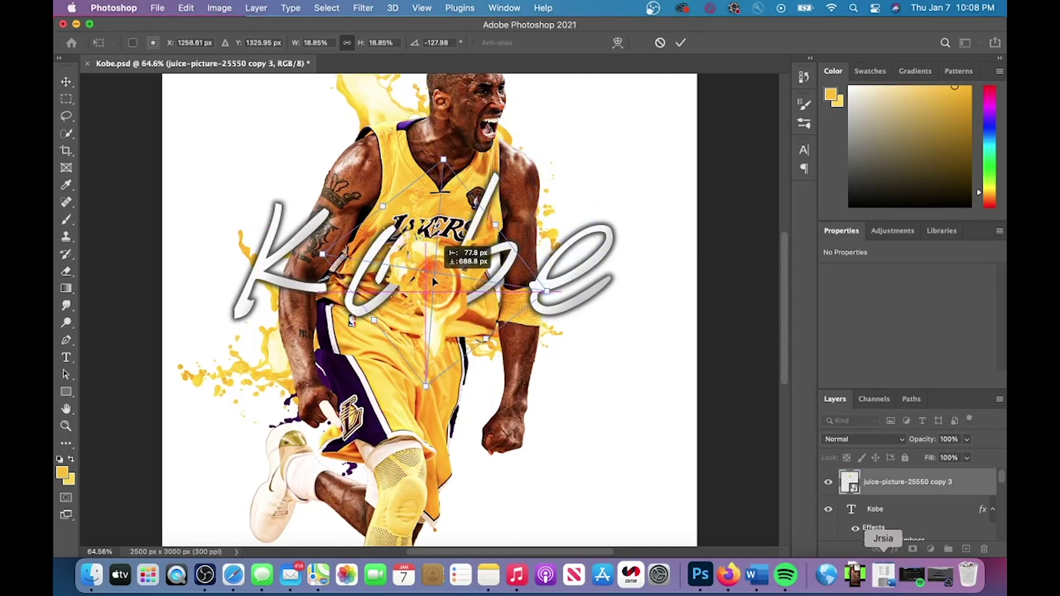
{"action": "scroll", "coordinate": [509, 265], "scroll_direction": "up", "scroll_amount": 5}
{"action": "key", "text": "l"}
{"action": "right_click", "coordinate": [929, 478]}
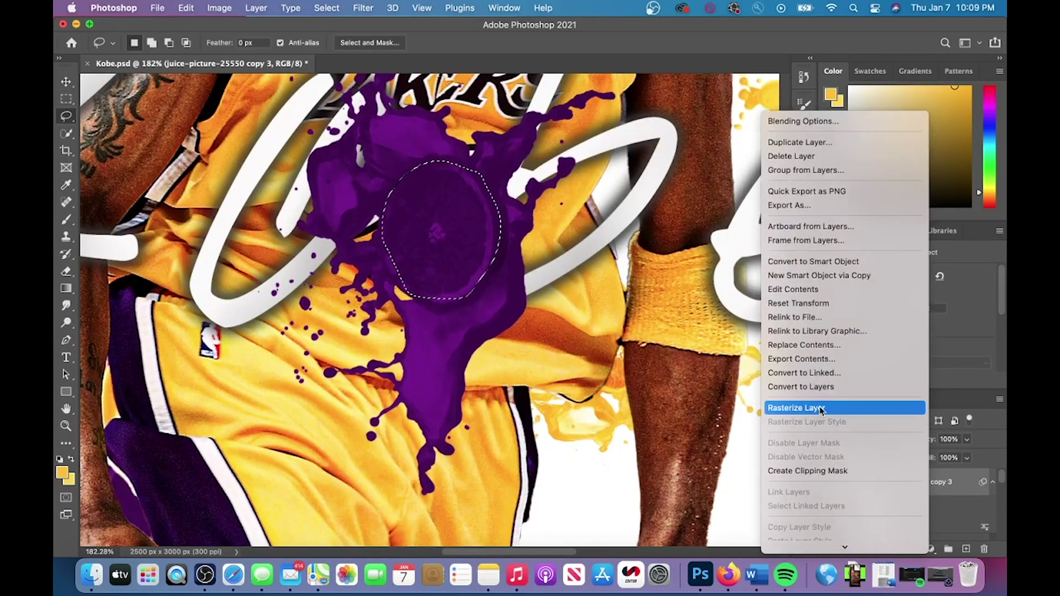
{"action": "left_click", "coordinate": [816, 407]}
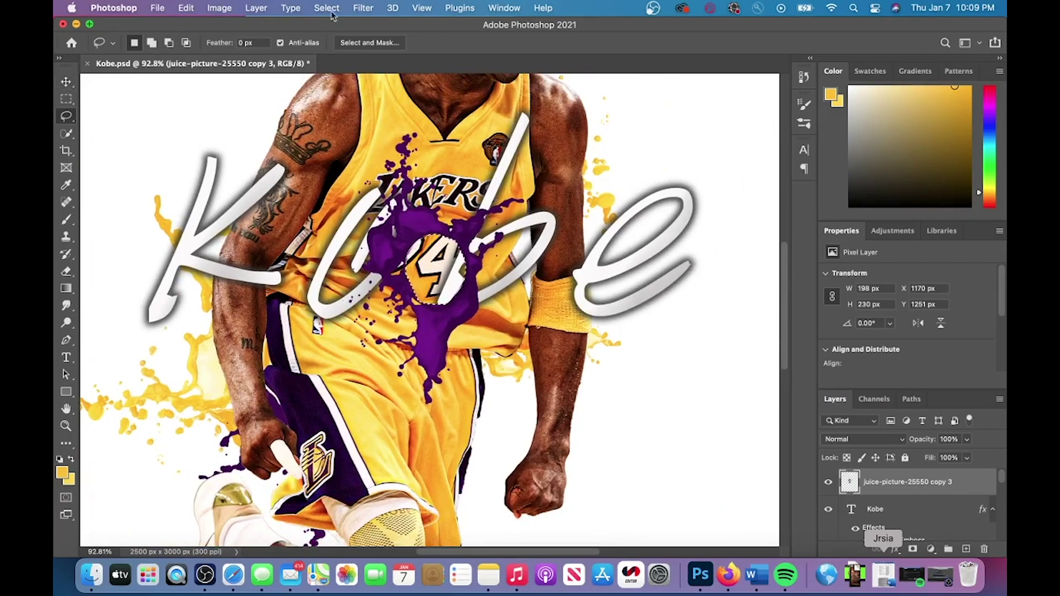
Scale the purple splash to 53.38%, rotate it to -175.20° and position it beside the player's shorts.
{"action": "key", "text": "super+t"}
{"action": "left_click_drag", "start_coordinate": [513, 132], "coordinate": [406, 290]}
{"action": "left_click_drag", "start_coordinate": [370, 346], "coordinate": [496, 313]}
{"action": "left_click_drag", "start_coordinate": [531, 363], "coordinate": [497, 403]}
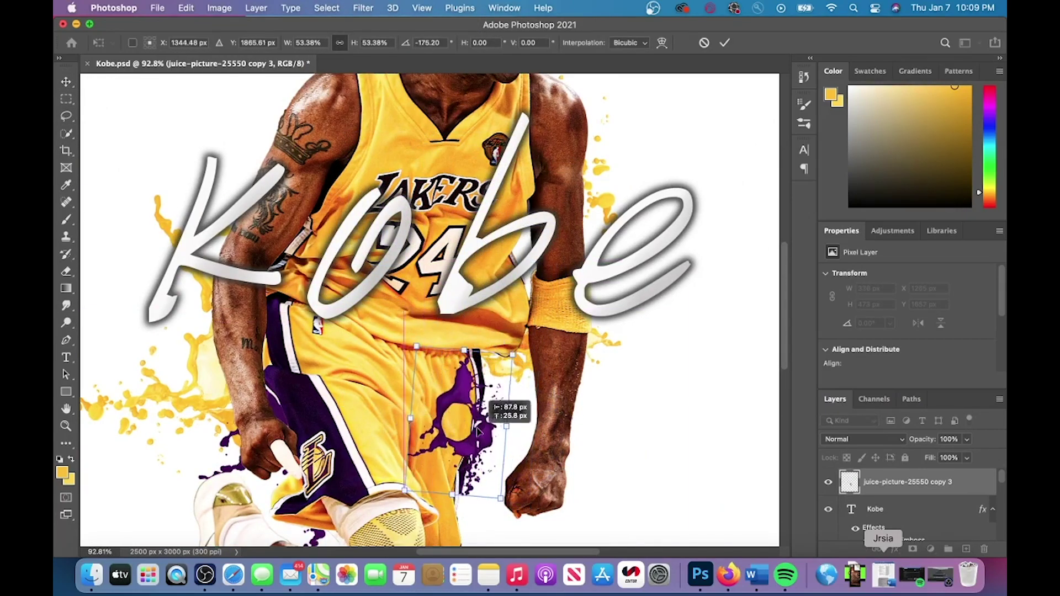
{"action": "key", "text": "Return"}
{"action": "key", "text": "super+minus"}
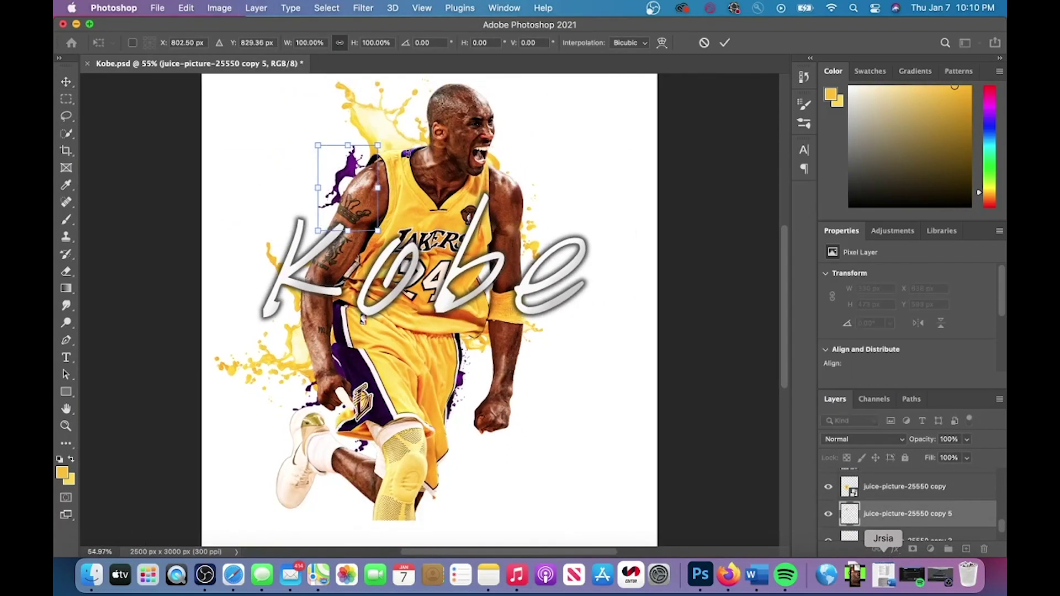
Enlarge and rotate the purple splash copy behind the player's tattooed shoulder and adjust its position.
{"action": "left_click_drag", "start_coordinate": [377, 232], "coordinate": [402, 266]}
{"action": "left_click_drag", "start_coordinate": [304, 127], "coordinate": [340, 113]}
{"action": "left_click_drag", "start_coordinate": [371, 176], "coordinate": [371, 196]}
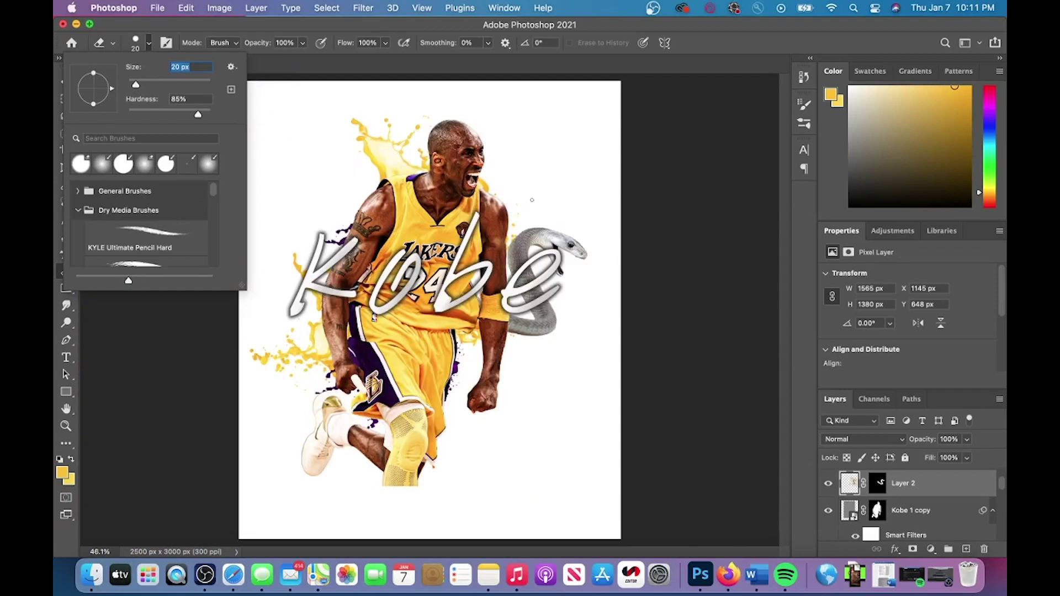
Erase parts of the letter e with a 20 px eraser to weave the snake through it, and search Google for snake with fangs.
{"action": "scroll", "coordinate": [693, 306], "scroll_direction": "up", "scroll_amount": 5}
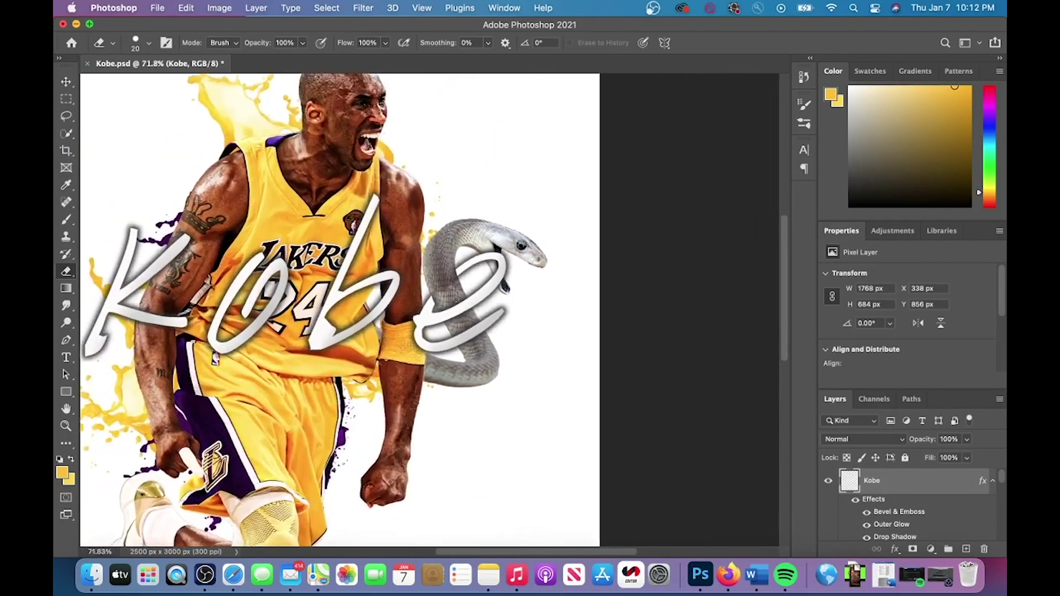
{"action": "scroll", "coordinate": [350, 191], "scroll_direction": "up", "scroll_amount": 5}
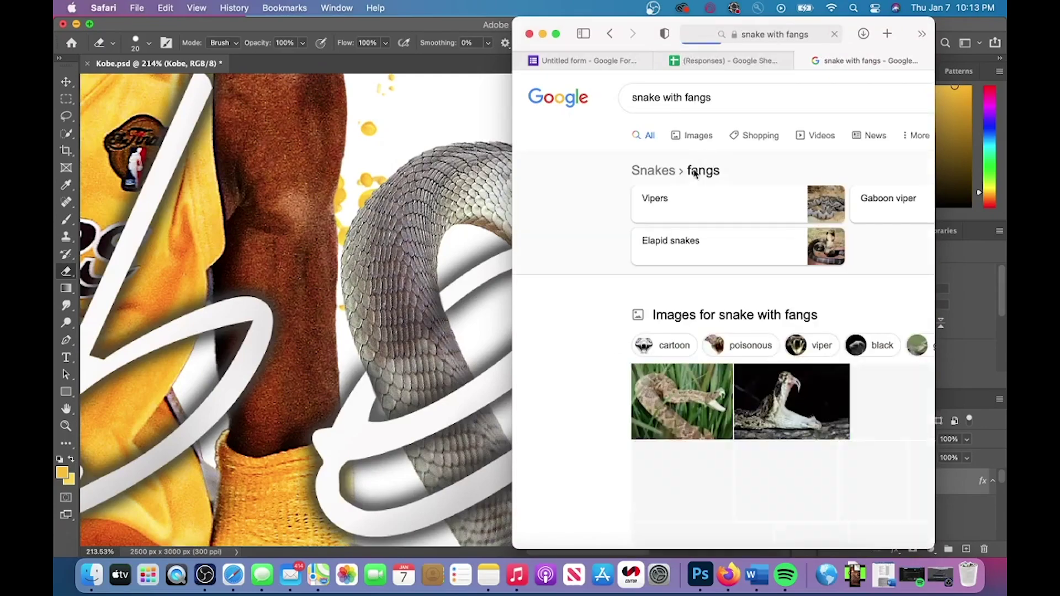
{"action": "scroll", "coordinate": [694, 173], "scroll_direction": "down", "scroll_amount": 5}
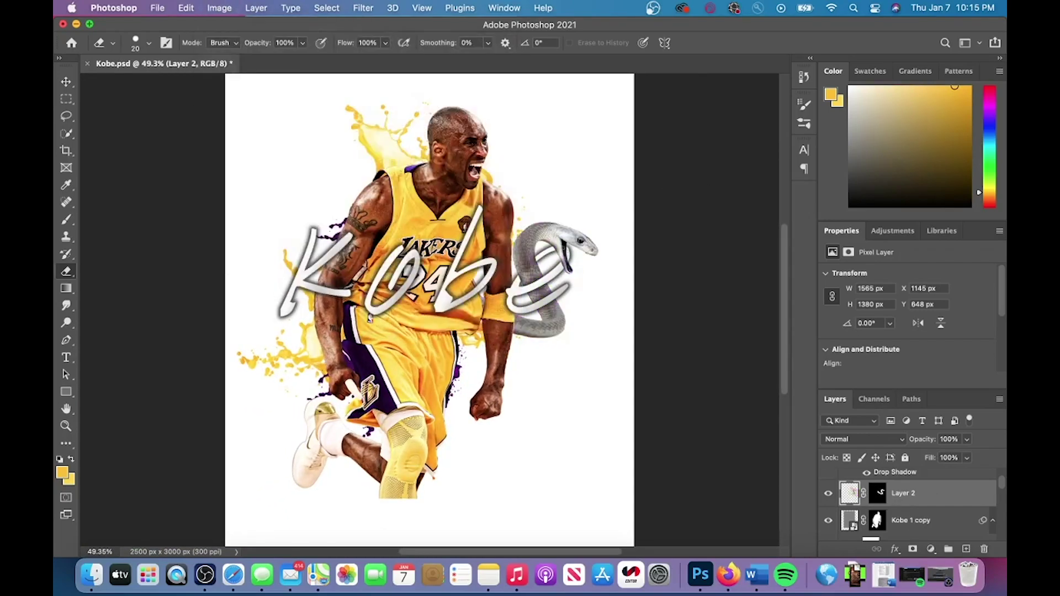
Colorize the snake on Layer 2 deep purple with Hue/Saturation, lowering its lightness.
{"action": "key", "text": "super+u"}
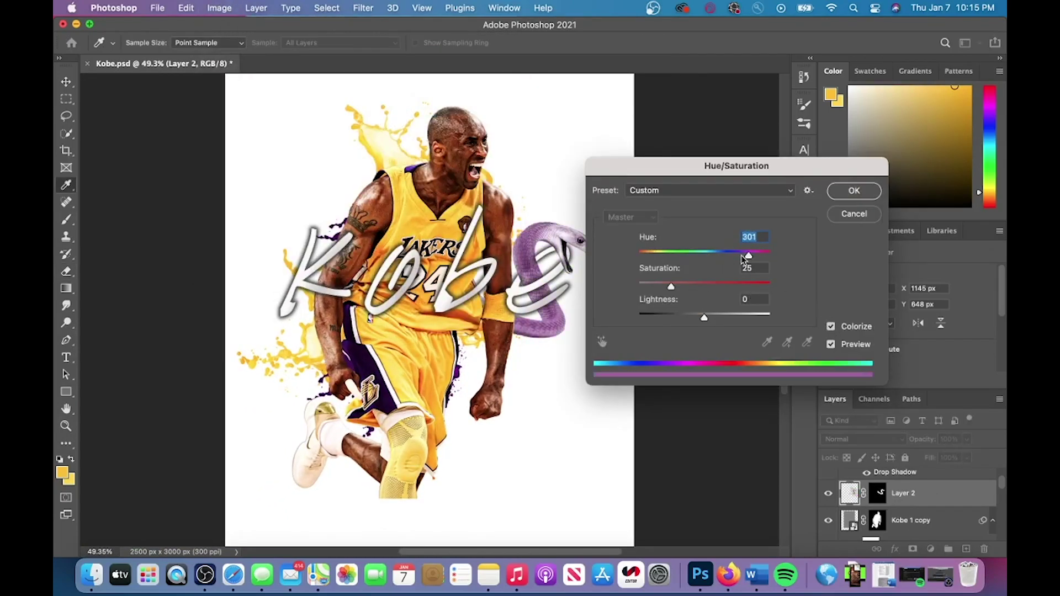
{"action": "left_click_drag", "start_coordinate": [678, 316], "coordinate": [657, 317]}
{"action": "left_click_drag", "start_coordinate": [658, 172], "coordinate": [785, 158]}
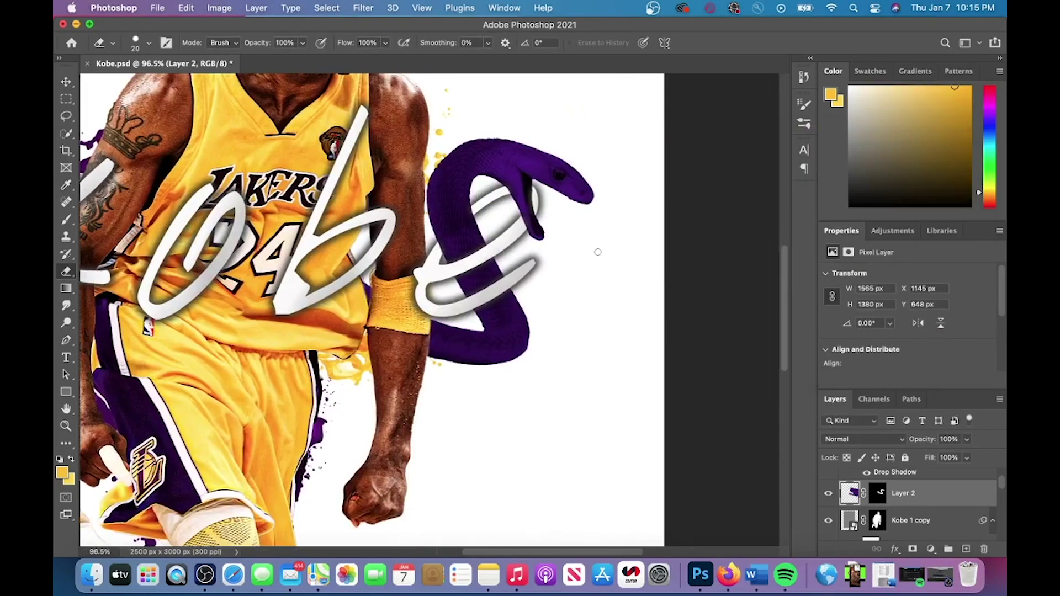
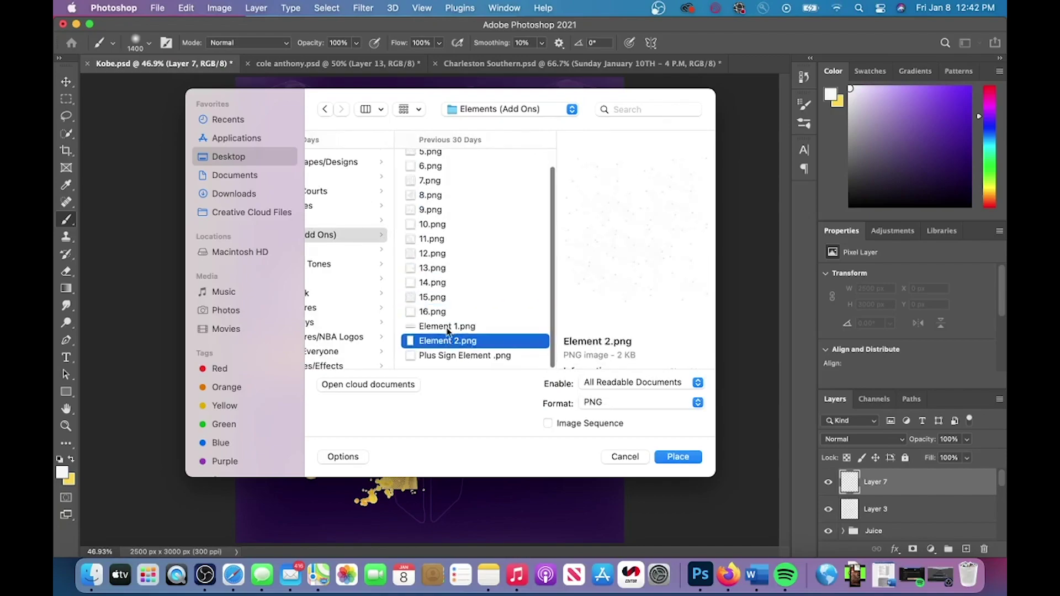
Try 16.png from the Elements (Add Ons) folder as a scaled-down element in the poster's lower-left corner, and delete it.
{"action": "left_click", "coordinate": [432, 312]}
{"action": "left_click", "coordinate": [675, 454]}
{"action": "left_click_drag", "start_coordinate": [624, 107], "coordinate": [370, 373]}
{"action": "left_click_drag", "start_coordinate": [323, 410], "coordinate": [274, 451]}
{"action": "scroll", "coordinate": [274, 451], "scroll_direction": "down", "scroll_amount": 3}
{"action": "key", "text": "Return"}
{"action": "scroll", "coordinate": [563, 447], "scroll_direction": "up", "scroll_amount": 2}
{"action": "key", "text": "BackSpace"}
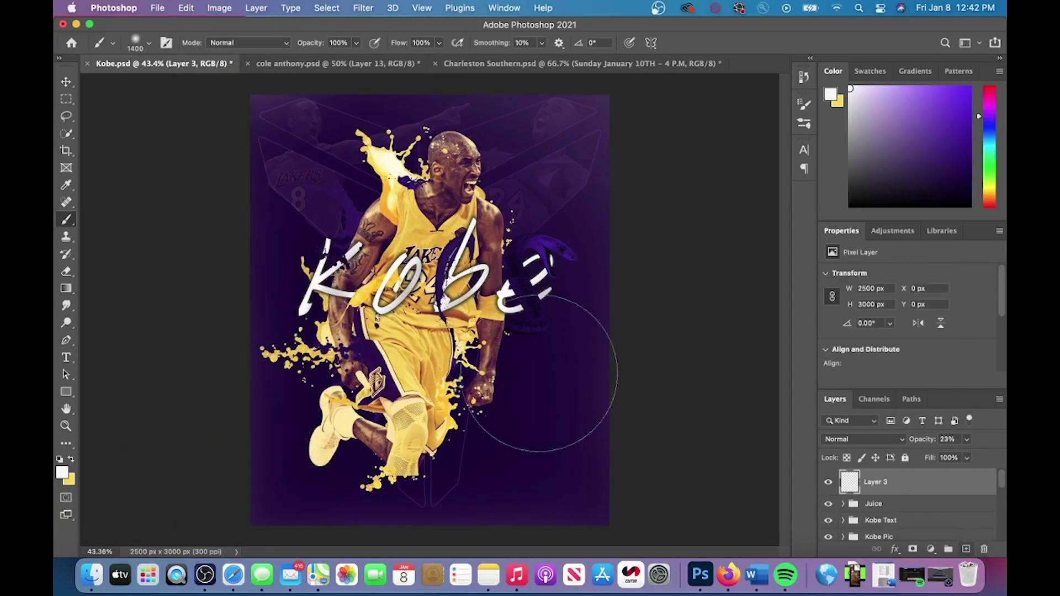
Browse the Editing folder's paper bundle for a texture to embed, checking the Holographic textures and Duct tape folders.
{"action": "left_click", "coordinate": [157, 7]}
{"action": "left_click", "coordinate": [179, 272]}
{"action": "left_click", "coordinate": [356, 219]}
{"action": "left_click", "coordinate": [347, 189]}
{"action": "left_click", "coordinate": [346, 174]}
{"action": "left_click", "coordinate": [229, 156]}
{"action": "scroll", "coordinate": [419, 324], "scroll_direction": "down", "scroll_amount": 5}
{"action": "left_click", "coordinate": [386, 311]}
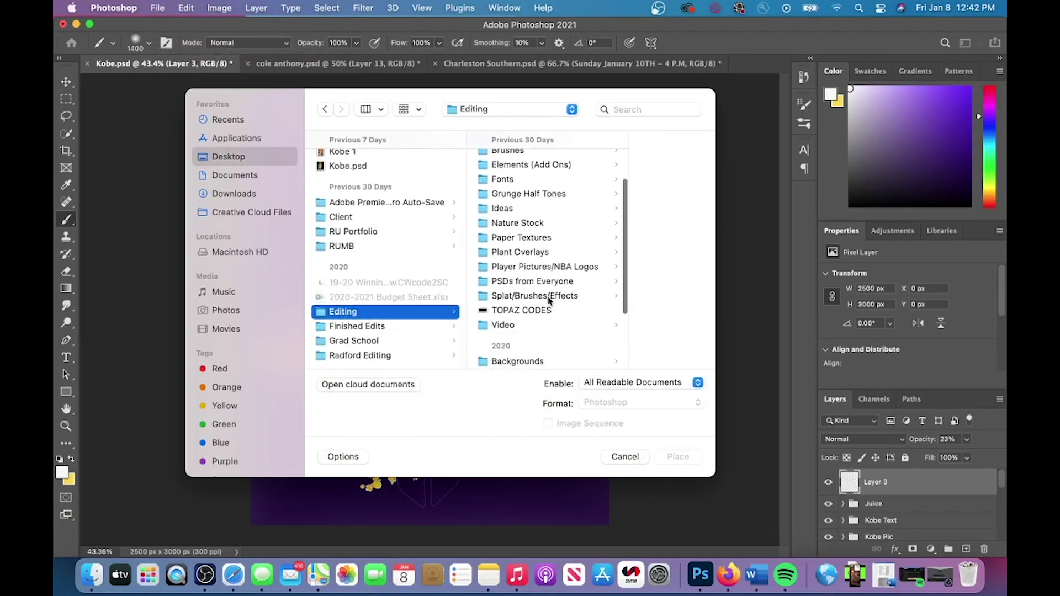
{"action": "left_click", "coordinate": [547, 353]}
{"action": "left_click", "coordinate": [624, 269]}
{"action": "left_click", "coordinate": [457, 225]}
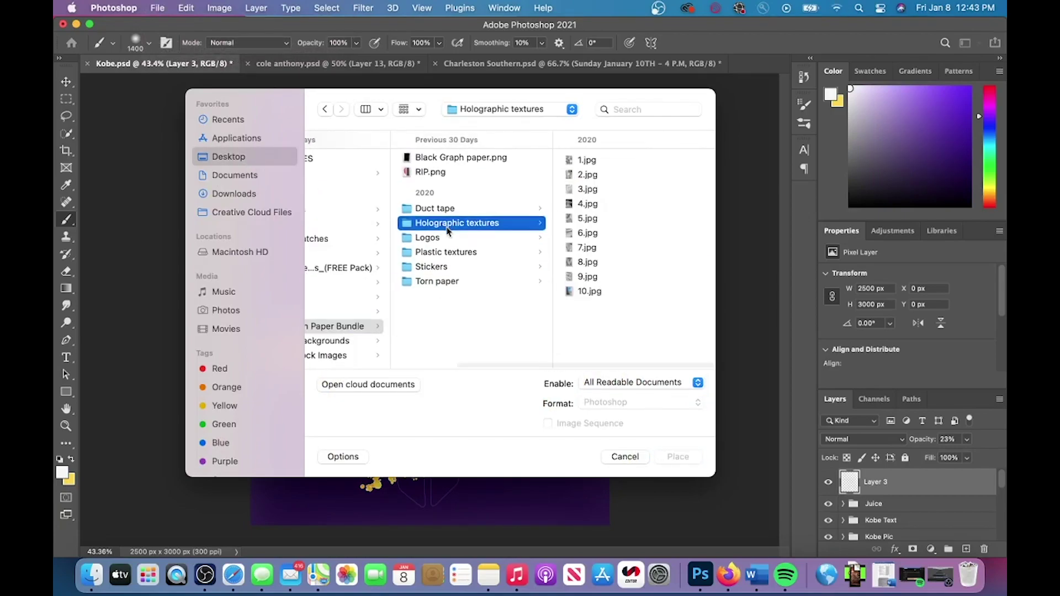
{"action": "left_click", "coordinate": [435, 211]}
Place the scratched copper texture 3642248.jpg from the Textures _ Backgrounds folder in the poster.
{"action": "left_click", "coordinate": [348, 340]}
{"action": "left_click", "coordinate": [467, 265]}
{"action": "scroll", "coordinate": [458, 271], "scroll_direction": "down", "scroll_amount": 3}
{"action": "left_click", "coordinate": [447, 284]}
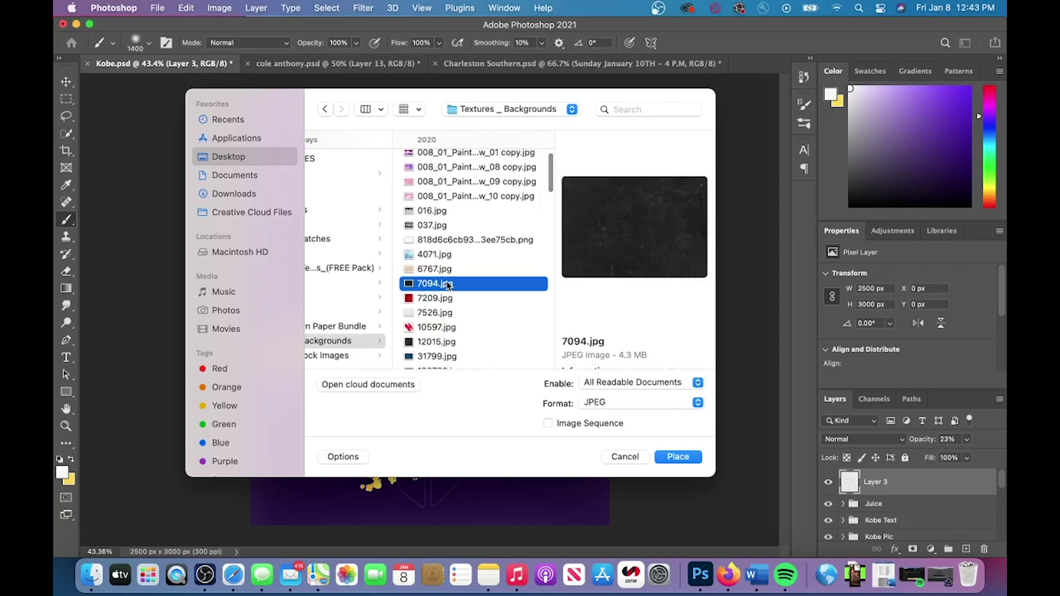
{"action": "left_click", "coordinate": [440, 241]}
{"action": "left_click", "coordinate": [439, 255]}
{"action": "scroll", "coordinate": [439, 255], "scroll_direction": "down", "scroll_amount": 5}
{"action": "left_click", "coordinate": [439, 255]}
{"action": "scroll", "coordinate": [441, 251], "scroll_direction": "down", "scroll_amount": 2}
{"action": "left_click", "coordinate": [452, 244]}
{"action": "double_click", "coordinate": [449, 230]}
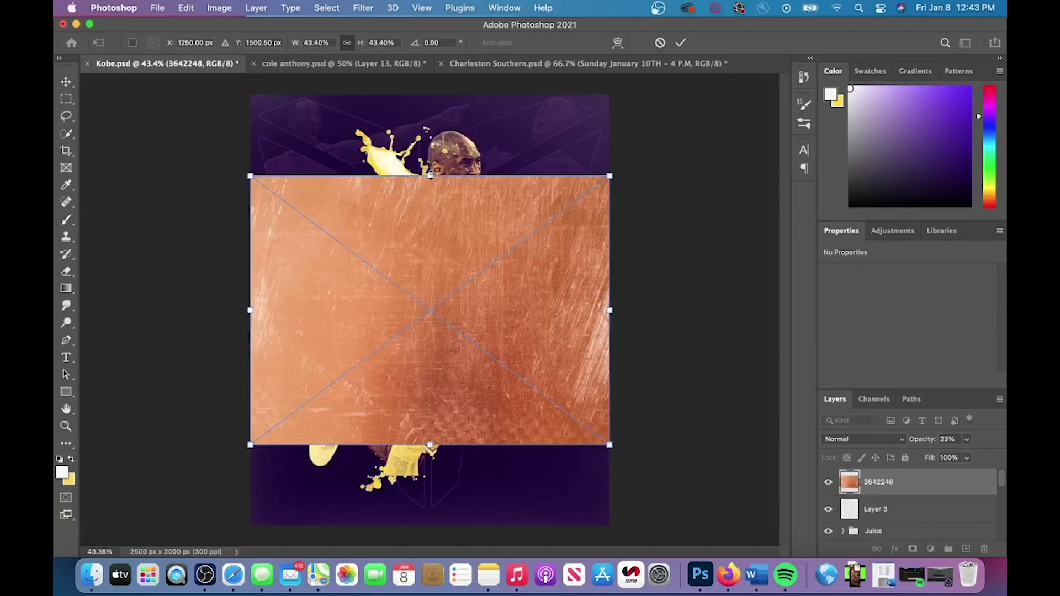
Enlarge the copper texture to cover the whole poster and move its layer directly above the Background layer.
{"action": "left_click_drag", "start_coordinate": [430, 175], "coordinate": [428, 89]}
{"action": "left_click", "coordinate": [679, 43]}
{"action": "left_click_drag", "start_coordinate": [908, 482], "coordinate": [906, 512]}
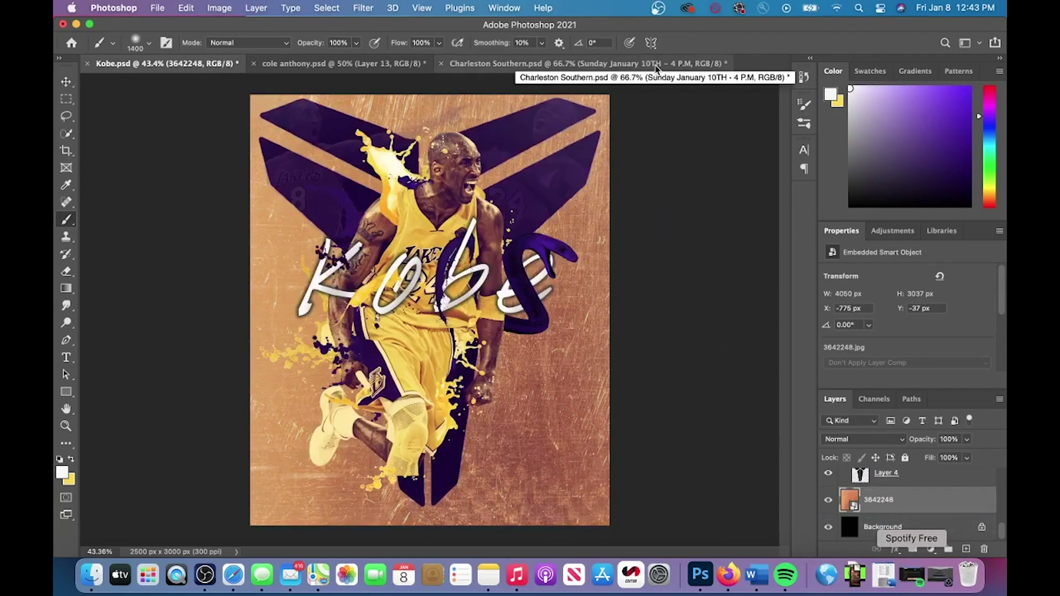
Set the copper texture layer to Hard Light blending with 72% fill.
{"action": "left_click", "coordinate": [862, 439]}
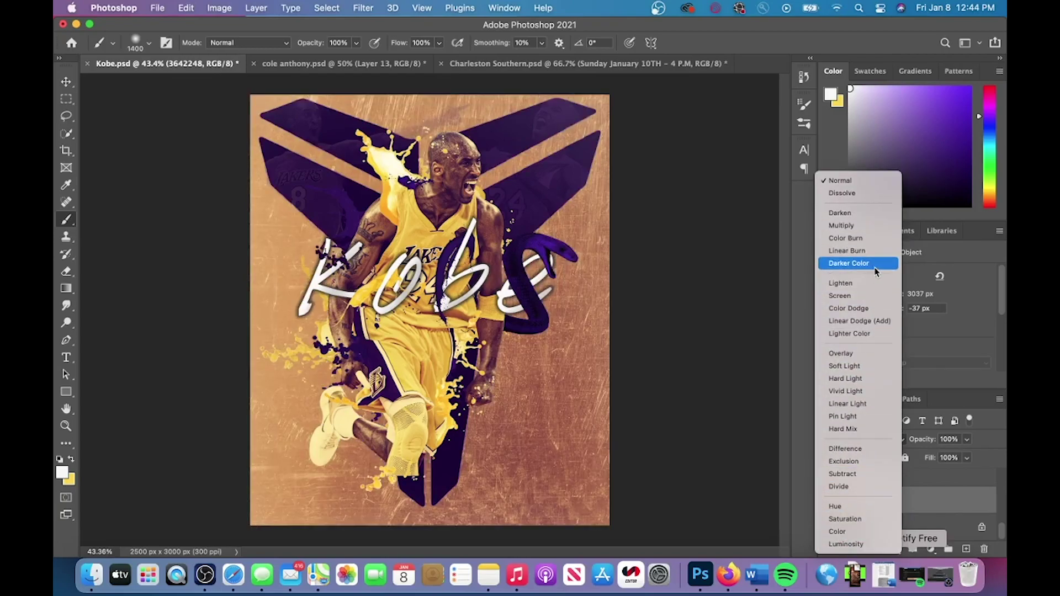
{"action": "left_click", "coordinate": [845, 378]}
{"action": "left_click_drag", "start_coordinate": [966, 458], "coordinate": [951, 476]}
Shift the scratched texture's colour to purple with Hue/Saturation.
{"action": "left_click", "coordinate": [219, 8]}
{"action": "mouse_move", "coordinate": [237, 42]}
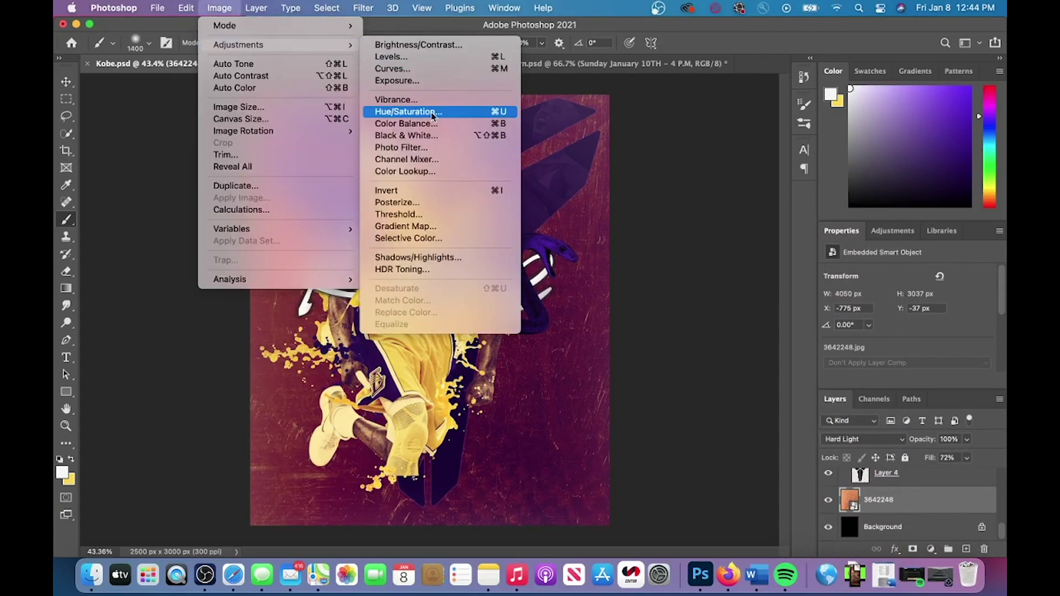
{"action": "left_click", "coordinate": [425, 178]}
{"action": "left_click", "coordinate": [914, 165]}
{"action": "scroll", "coordinate": [601, 301], "scroll_direction": "up", "scroll_amount": 2}
{"action": "scroll", "coordinate": [601, 300], "scroll_direction": "down", "scroll_amount": 3}
{"action": "scroll", "coordinate": [601, 300], "scroll_direction": "up", "scroll_amount": 2}
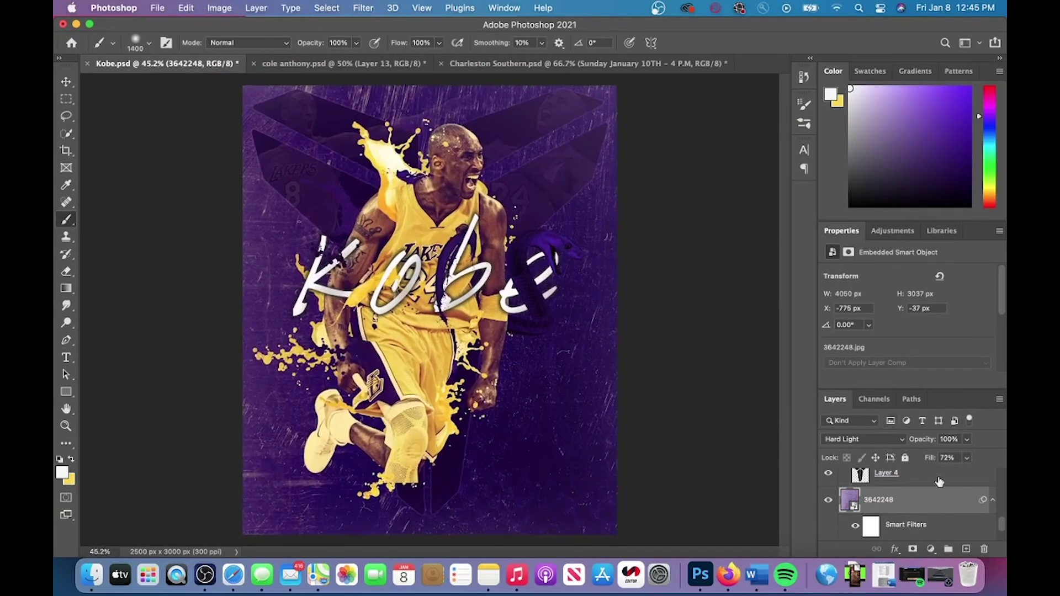
Change the stroke colour of Layer 5 copy in Group 1 to yellow eec14d.
{"action": "scroll", "coordinate": [920, 500], "scroll_direction": "up", "scroll_amount": 5}
{"action": "scroll", "coordinate": [892, 537], "scroll_direction": "down", "scroll_amount": 10}
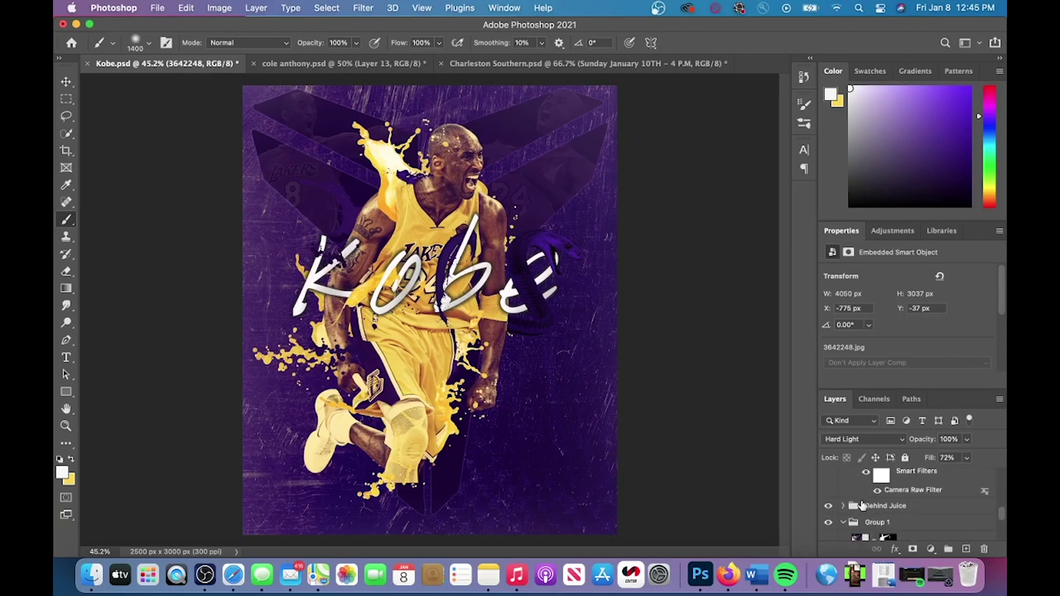
{"action": "left_click", "coordinate": [917, 482]}
{"action": "left_click", "coordinate": [967, 458]}
{"action": "scroll", "coordinate": [943, 509], "scroll_direction": "down", "scroll_amount": 2}
{"action": "left_click", "coordinate": [944, 527]}
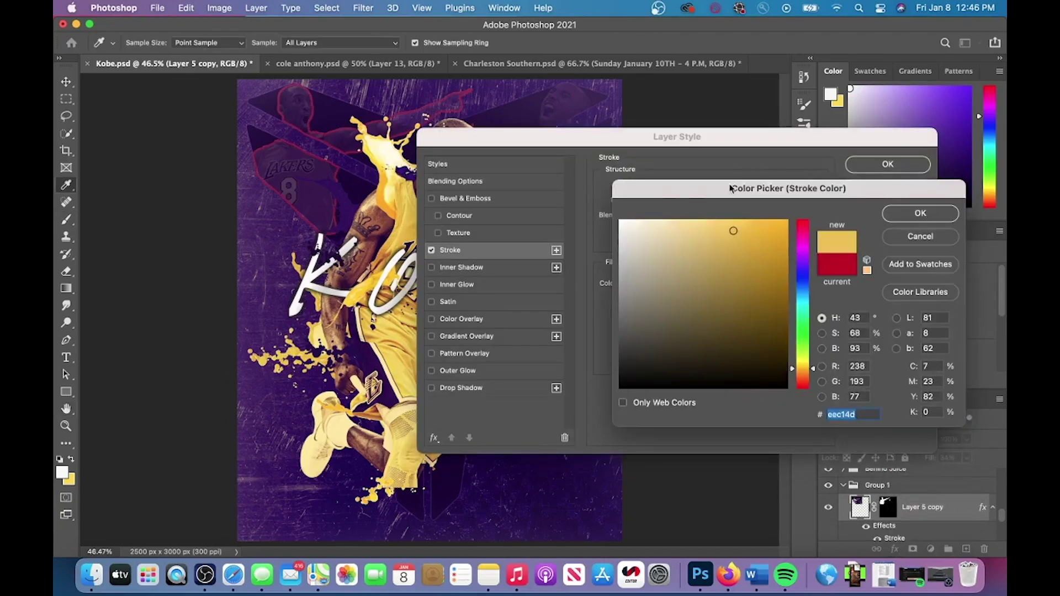
{"action": "key", "text": "Return"}
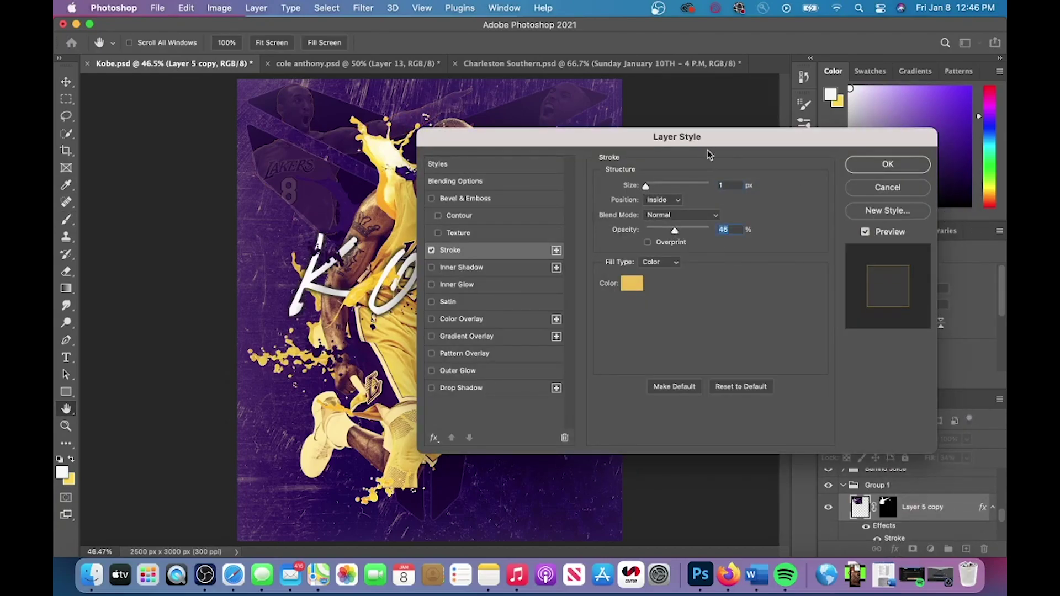
{"action": "left_click_drag", "start_coordinate": [709, 141], "coordinate": [784, 107]}
{"action": "left_click", "coordinate": [506, 215]}
{"action": "left_click", "coordinate": [538, 337]}
{"action": "left_click", "coordinate": [705, 199]}
{"action": "left_click", "coordinate": [782, 291]}
{"action": "left_click", "coordinate": [800, 359]}
{"action": "key", "text": "Escape"}
{"action": "key", "text": "Escape"}
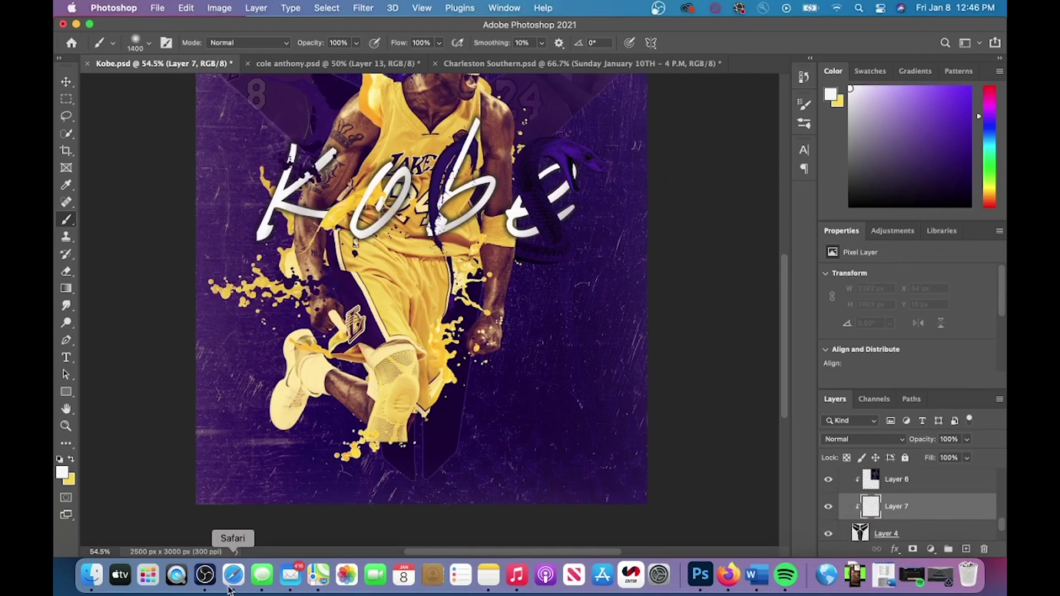
Switch to Safari and look through Google Images results for kobe bryant.
{"action": "left_click", "coordinate": [230, 588]}
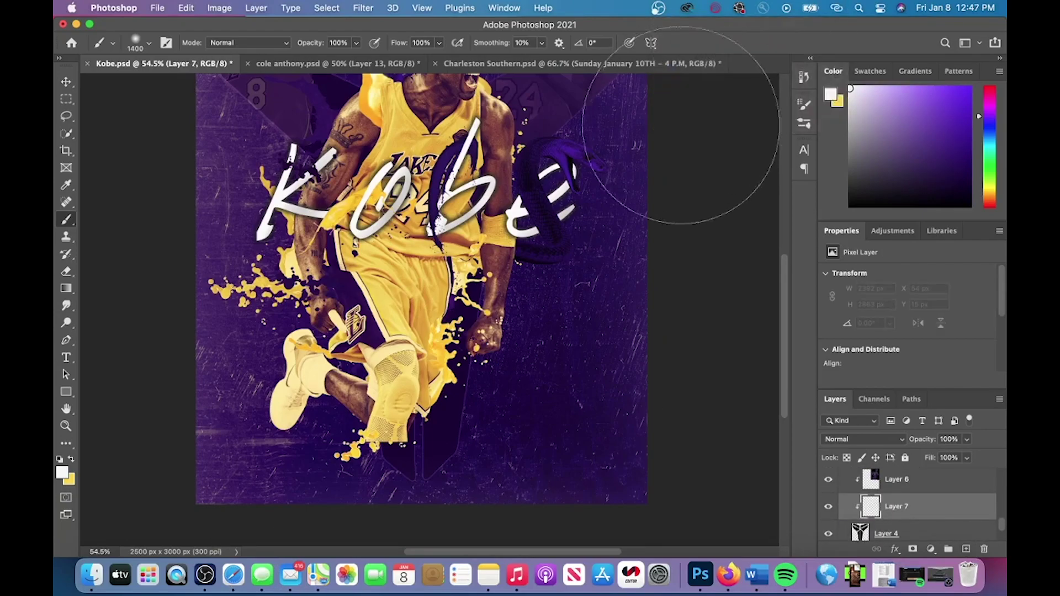
{"action": "type", "text": "kobe bryant"}
{"action": "key", "text": "Return"}
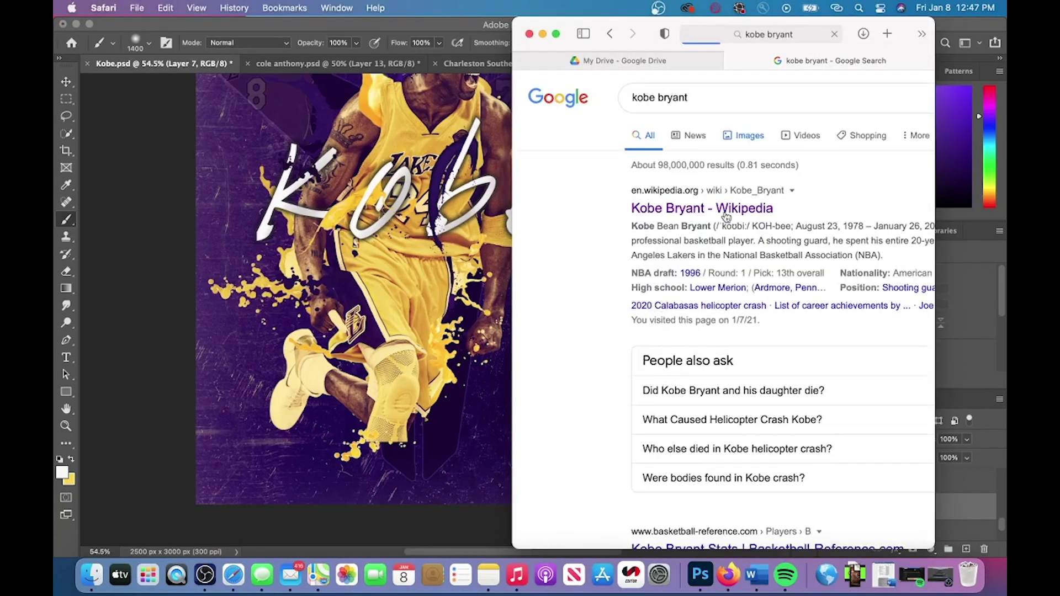
{"action": "left_click", "coordinate": [743, 134]}
{"action": "scroll", "coordinate": [712, 177], "scroll_direction": "down", "scroll_amount": 10}
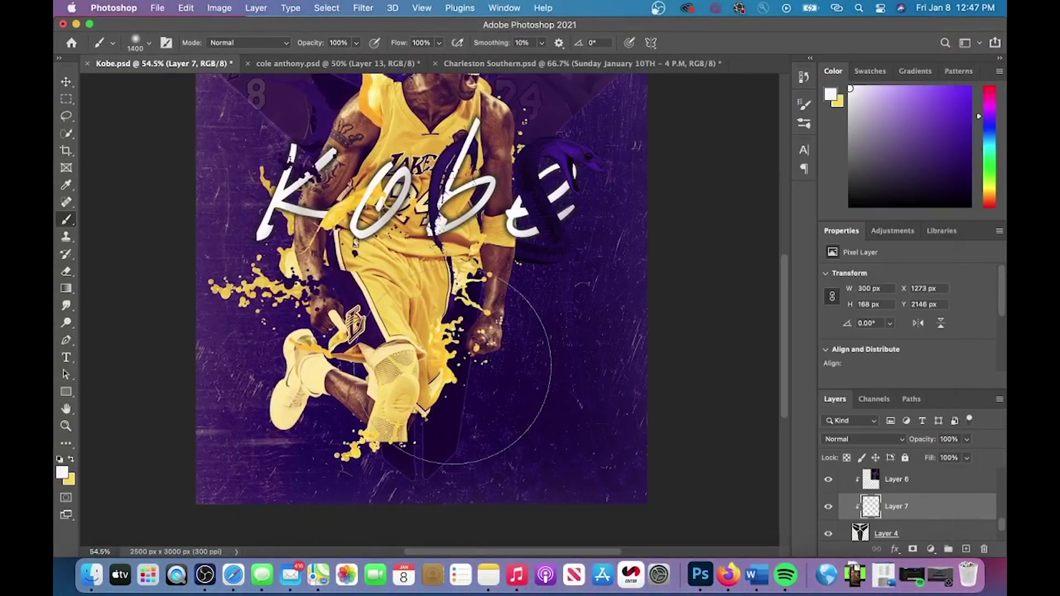
Scale the Kobe photo on Layer 7 to about 1780 × 997 px and position it inside the logo's lower part.
{"action": "left_click_drag", "start_coordinate": [635, 282], "coordinate": [472, 232]}
{"action": "key", "text": "Return"}
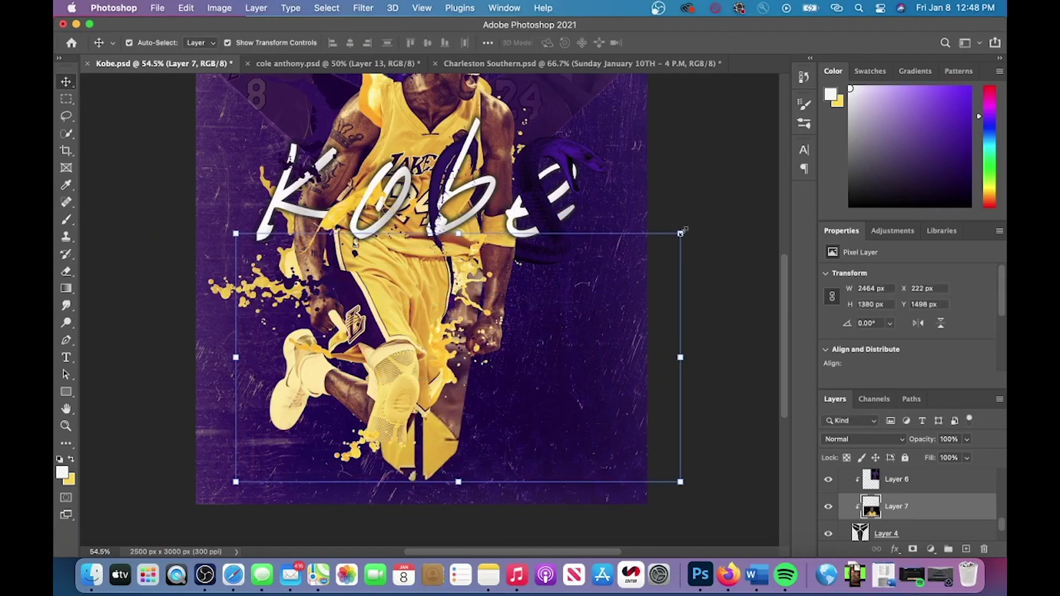
{"action": "left_click_drag", "start_coordinate": [681, 232], "coordinate": [555, 303]}
{"action": "left_click_drag", "start_coordinate": [520, 420], "coordinate": [589, 421]}
{"action": "key", "text": "Return"}
{"action": "scroll", "coordinate": [598, 323], "scroll_direction": "up", "scroll_amount": 1}
{"action": "scroll", "coordinate": [601, 325], "scroll_direction": "down", "scroll_amount": 1}
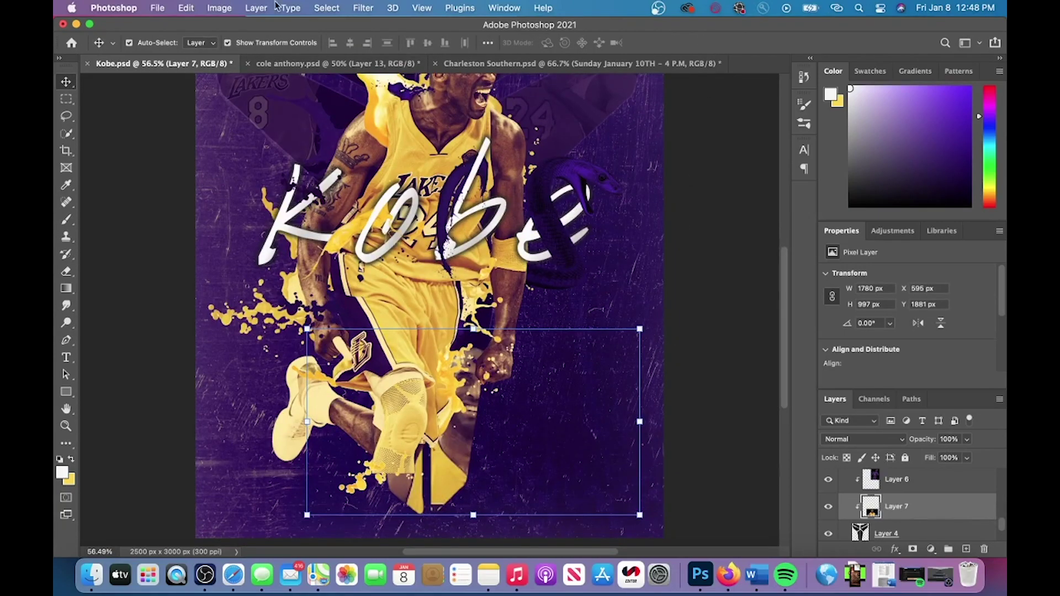
Desaturate the Layer 7 photo with Hue/Saturation and lower its fill so it fades into the logo.
{"action": "key", "text": "ctrl+u"}
{"action": "key", "text": "Escape"}
{"action": "left_click_drag", "start_coordinate": [967, 457], "coordinate": [929, 475]}
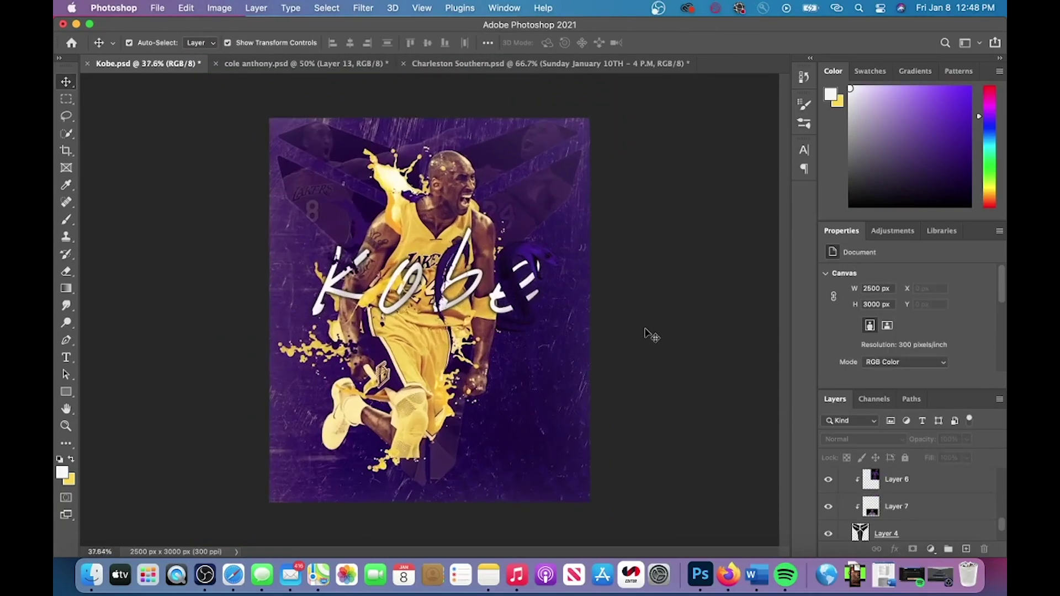
Switch to Safari, search Google Images for nba championship and open a trophy photo.
{"action": "left_click", "coordinate": [234, 574]}
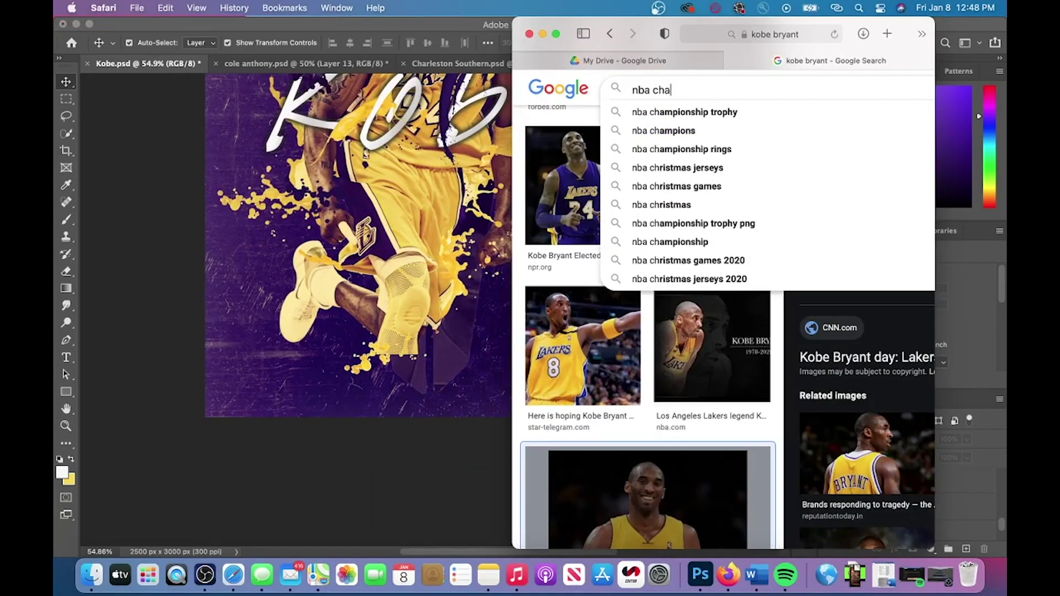
{"action": "type", "text": "mpionship"}
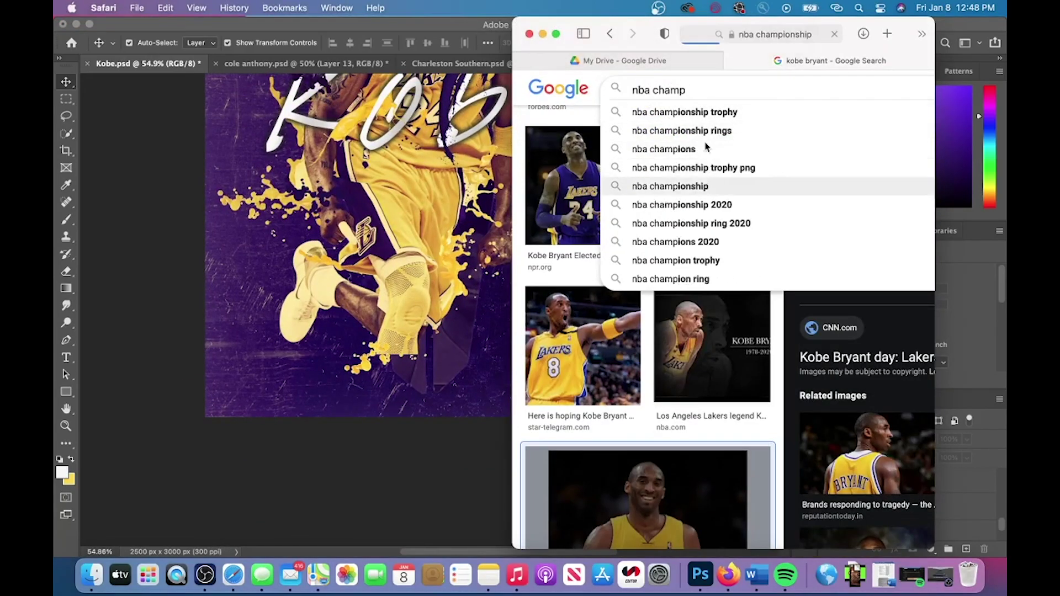
{"action": "key", "text": "Return"}
{"action": "left_click", "coordinate": [620, 268]}
{"action": "scroll", "coordinate": [860, 224], "scroll_direction": "up", "scroll_amount": 3}
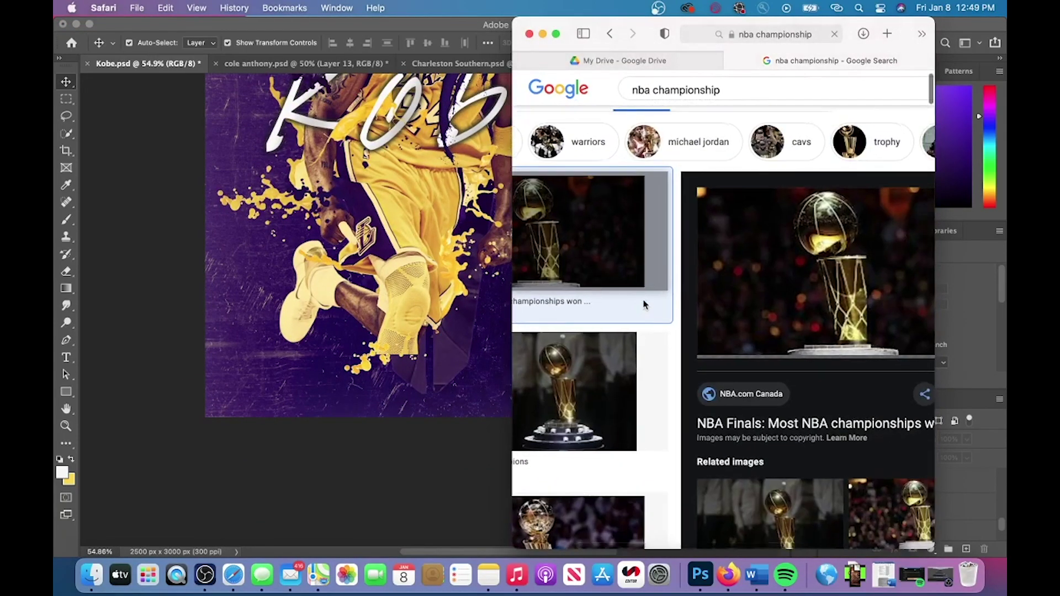
Try a small trophy photo from the image results as a layer in the poster's lower-left corner, and delete it.
{"action": "scroll", "coordinate": [644, 302], "scroll_direction": "down", "scroll_amount": 3}
{"action": "scroll", "coordinate": [644, 302], "scroll_direction": "right", "scroll_amount": 3}
{"action": "left_click", "coordinate": [889, 464]}
{"action": "left_click", "coordinate": [828, 473]}
{"action": "scroll", "coordinate": [861, 229], "scroll_direction": "left", "scroll_amount": 5}
{"action": "left_click_drag", "start_coordinate": [864, 234], "coordinate": [243, 341]}
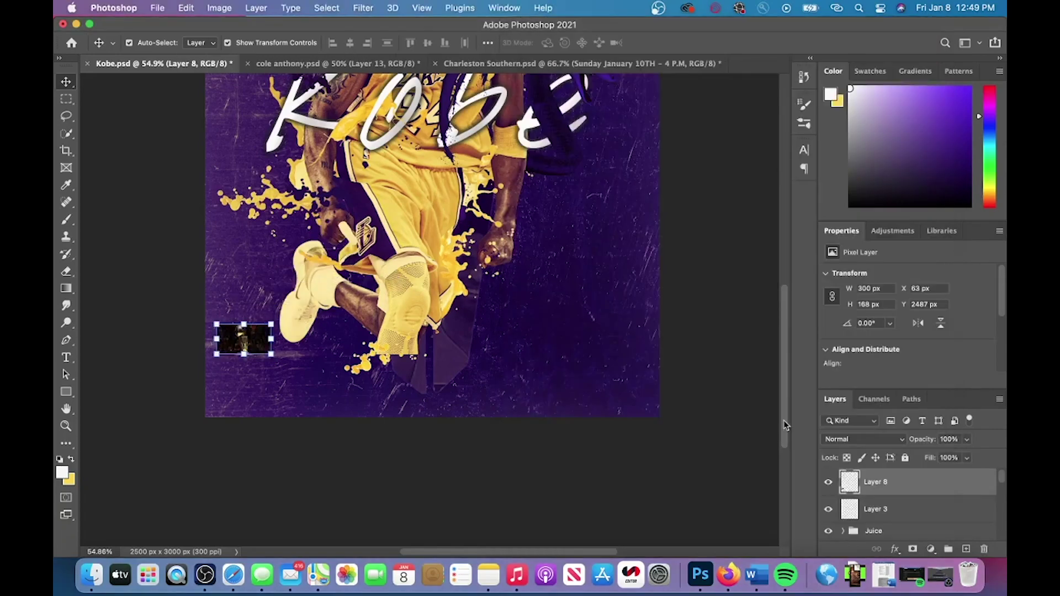
{"action": "left_click", "coordinate": [984, 548]}
Look through more trophy photos in Safari and search Google for nba championship ring.
{"action": "left_click", "coordinate": [234, 574]}
{"action": "scroll", "coordinate": [688, 280], "scroll_direction": "right", "scroll_amount": 5}
{"action": "scroll", "coordinate": [687, 280], "scroll_direction": "down", "scroll_amount": 8}
{"action": "left_click", "coordinate": [686, 281]}
{"action": "left_click", "coordinate": [763, 494]}
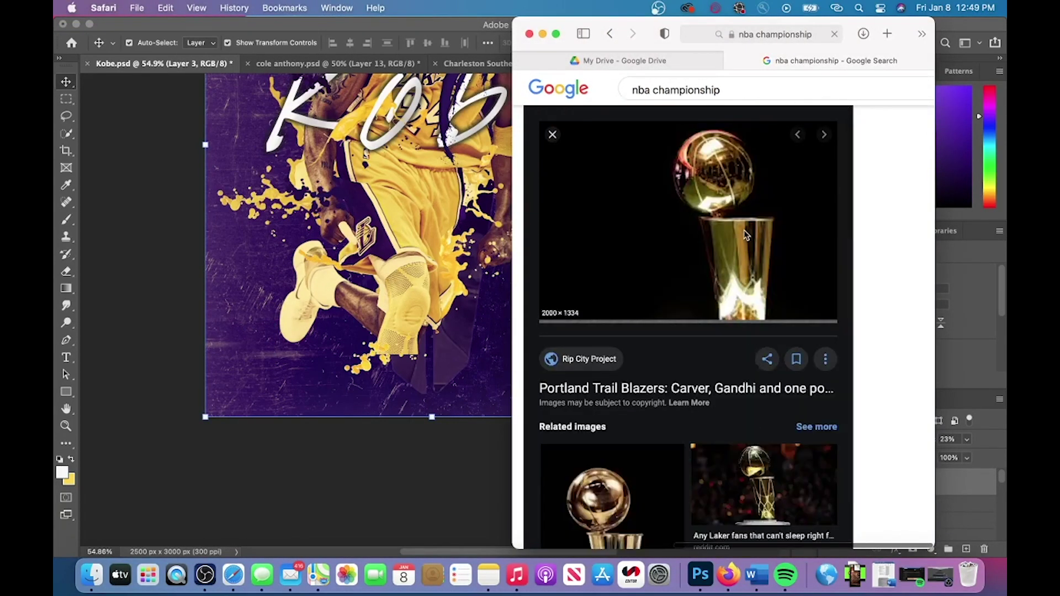
{"action": "left_click", "coordinate": [763, 494]}
{"action": "left_click", "coordinate": [552, 134]}
{"action": "left_click", "coordinate": [745, 89]}
{"action": "type", "text": "ring"}
{"action": "key", "text": "Return"}
{"action": "key", "text": "Return"}
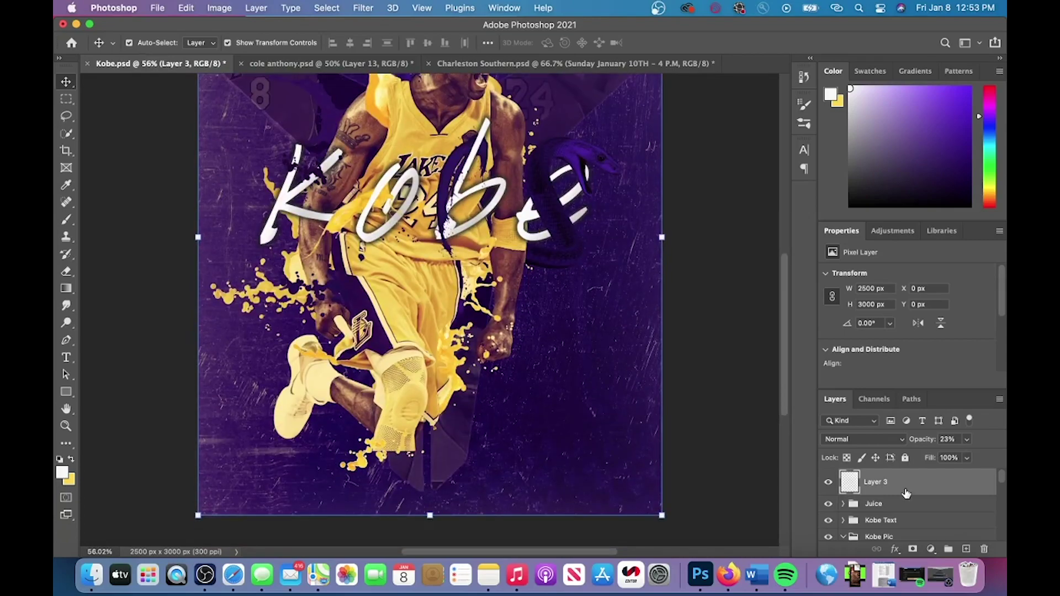
Place Smaller White Splat.png below Layer 3 and fit it at the poster's right edge beside the snake.
{"action": "left_click", "coordinate": [157, 7]}
{"action": "left_click", "coordinate": [188, 245]}
{"action": "left_click", "coordinate": [342, 315]}
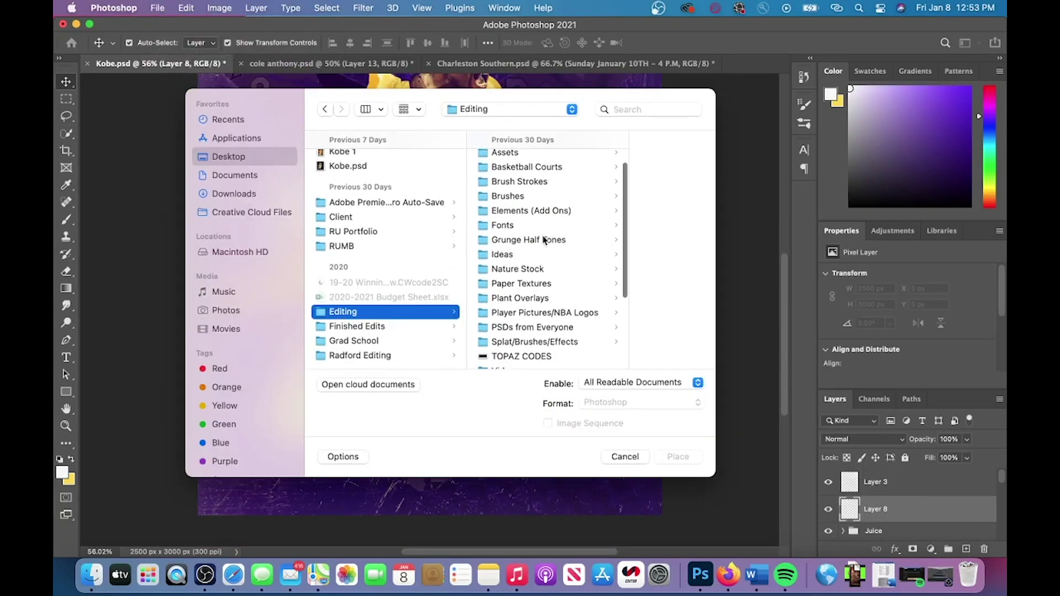
{"action": "left_click", "coordinate": [438, 340]}
{"action": "double_click", "coordinate": [611, 438]}
{"action": "mouse_move", "coordinate": [622, 177]}
{"action": "left_mouse_down"}
{"action": "mouse_move", "coordinate": [342, 404]}
{"action": "mouse_move", "coordinate": [618, 213]}
{"action": "mouse_move", "coordinate": [451, 202]}
{"action": "mouse_move", "coordinate": [450, 185]}
{"action": "left_mouse_up"}
{"action": "key", "text": "Return"}
Duplicate the white splat below the Behind Juice group and rotate it about -59° behind the player's tattooed shoulder.
{"action": "key", "text": "super+j"}
{"action": "mouse_move", "coordinate": [905, 509]}
{"action": "left_mouse_down"}
{"action": "mouse_move", "coordinate": [885, 550]}
{"action": "mouse_move", "coordinate": [903, 527]}
{"action": "left_mouse_up"}
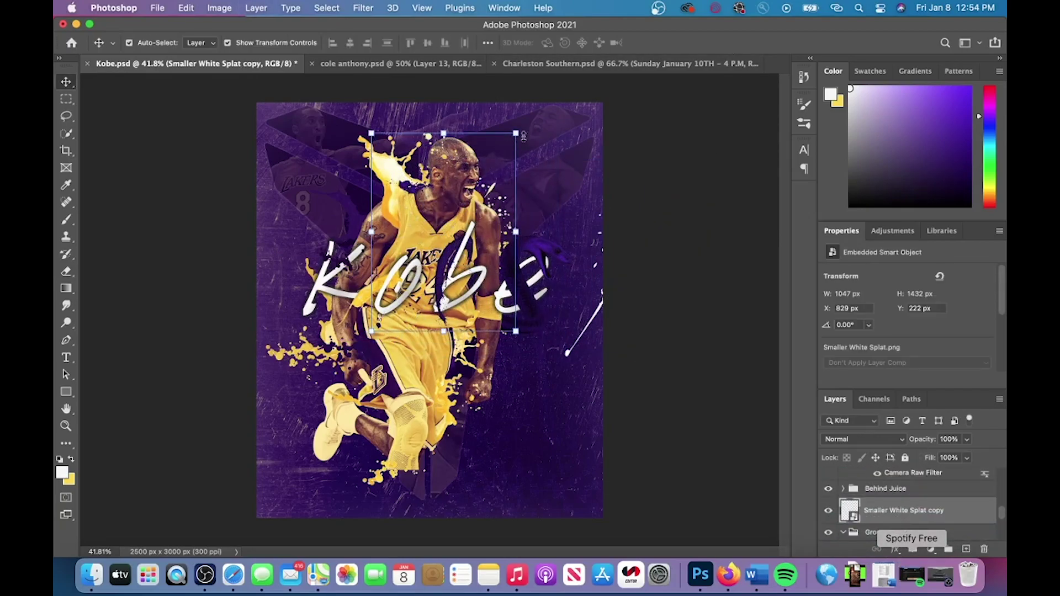
{"action": "key", "text": "super+t"}
{"action": "left_click_drag", "start_coordinate": [494, 193], "coordinate": [399, 236]}
{"action": "left_click_drag", "start_coordinate": [444, 263], "coordinate": [387, 186]}
{"action": "left_click_drag", "start_coordinate": [376, 237], "coordinate": [420, 213]}
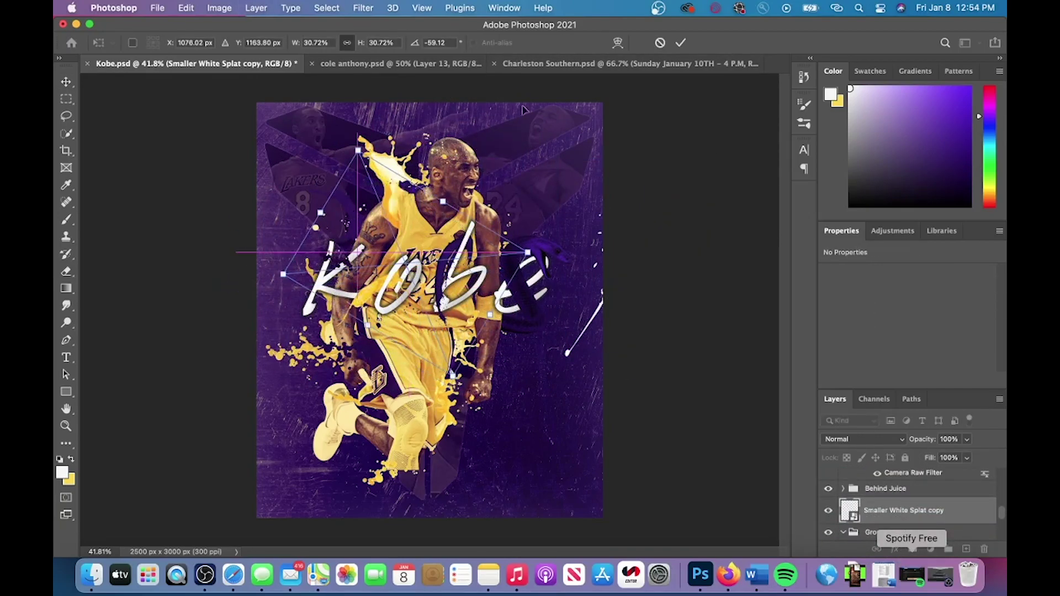
{"action": "left_click", "coordinate": [680, 43]}
{"action": "left_click", "coordinate": [675, 220]}
{"action": "scroll", "coordinate": [675, 220], "scroll_direction": "down", "scroll_amount": 2}
{"action": "scroll", "coordinate": [575, 369], "scroll_direction": "up", "scroll_amount": 5}
{"action": "scroll", "coordinate": [894, 496], "scroll_direction": "up", "scroll_amount": 10}
Place the wihte splat image above the Smaller White Splat layer.
{"action": "left_click", "coordinate": [904, 509]}
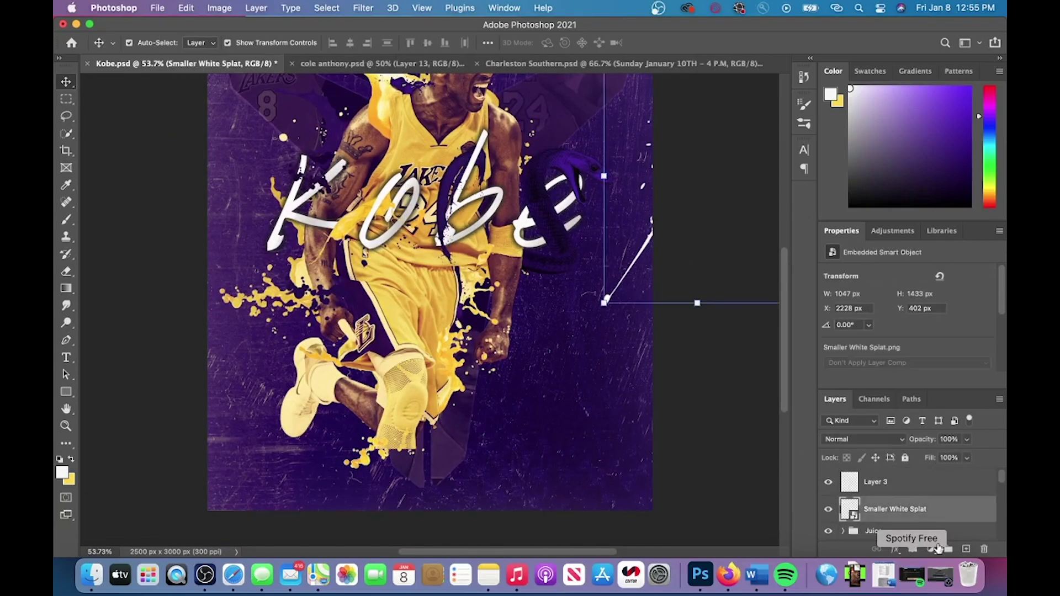
{"action": "left_click", "coordinate": [966, 549]}
{"action": "left_click", "coordinate": [158, 9]}
{"action": "left_click", "coordinate": [213, 253]}
{"action": "left_click", "coordinate": [359, 176]}
{"action": "left_click", "coordinate": [365, 218]}
{"action": "double_click", "coordinate": [359, 232]}
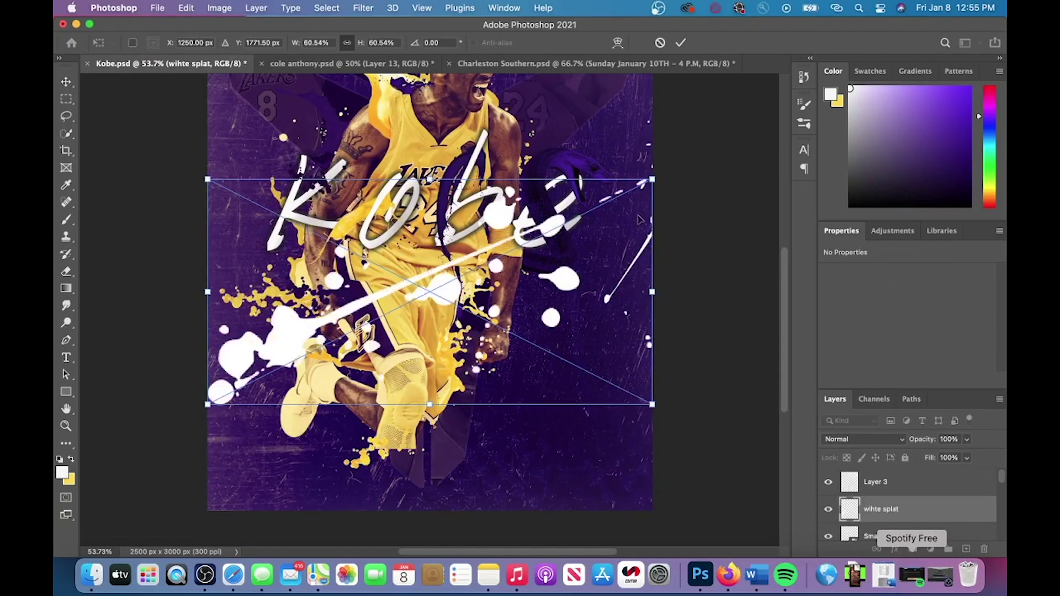
Shrink and rotate the wihte splat image and position it at the poster's left edge beside the letter K.
{"action": "left_click_drag", "start_coordinate": [653, 180], "coordinate": [423, 295]}
{"action": "left_click_drag", "start_coordinate": [326, 345], "coordinate": [447, 429]}
{"action": "left_click_drag", "start_coordinate": [544, 378], "coordinate": [655, 322]}
{"action": "left_click_drag", "start_coordinate": [491, 409], "coordinate": [529, 409]}
{"action": "scroll", "coordinate": [530, 409], "scroll_direction": "down", "scroll_amount": 3}
{"action": "left_click_drag", "start_coordinate": [621, 367], "coordinate": [458, 449]}
{"action": "left_click_drag", "start_coordinate": [427, 483], "coordinate": [279, 281]}
{"action": "left_click", "coordinate": [680, 42]}
{"action": "left_click", "coordinate": [681, 255]}
{"action": "scroll", "coordinate": [681, 255], "scroll_direction": "up", "scroll_amount": 3}
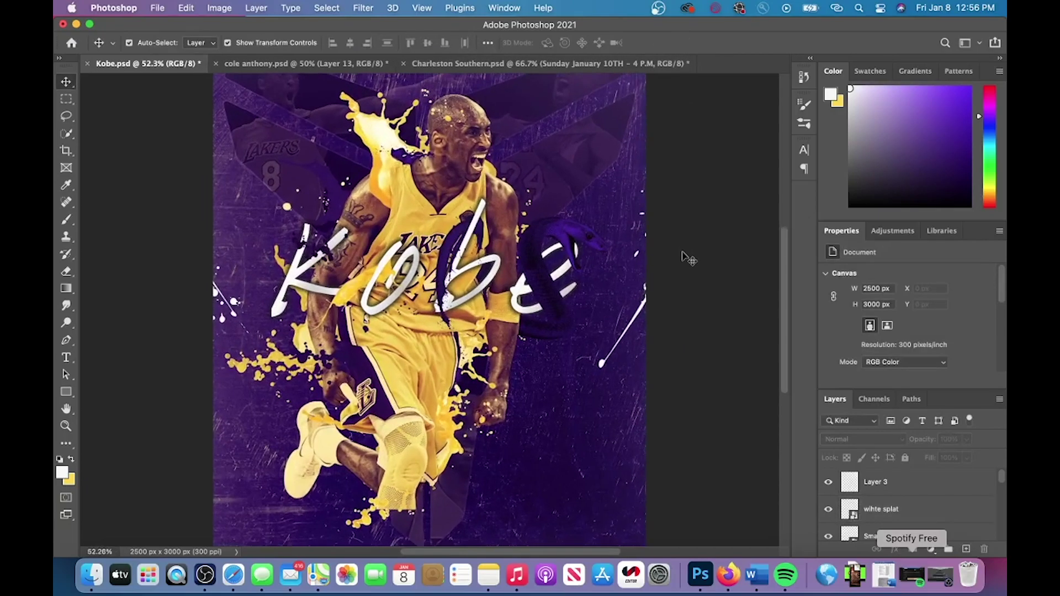
{"action": "scroll", "coordinate": [681, 255], "scroll_direction": "down", "scroll_amount": 1}
Place the splat image above Layer 3, rotate it about -168° and shrink it to fit along the poster's bottom edge.
{"action": "left_click", "coordinate": [157, 7]}
{"action": "left_click", "coordinate": [249, 249]}
{"action": "double_click", "coordinate": [359, 243]}
{"action": "left_click_drag", "start_coordinate": [645, 435], "coordinate": [298, 188]}
{"action": "left_click_drag", "start_coordinate": [425, 267], "coordinate": [419, 458]}
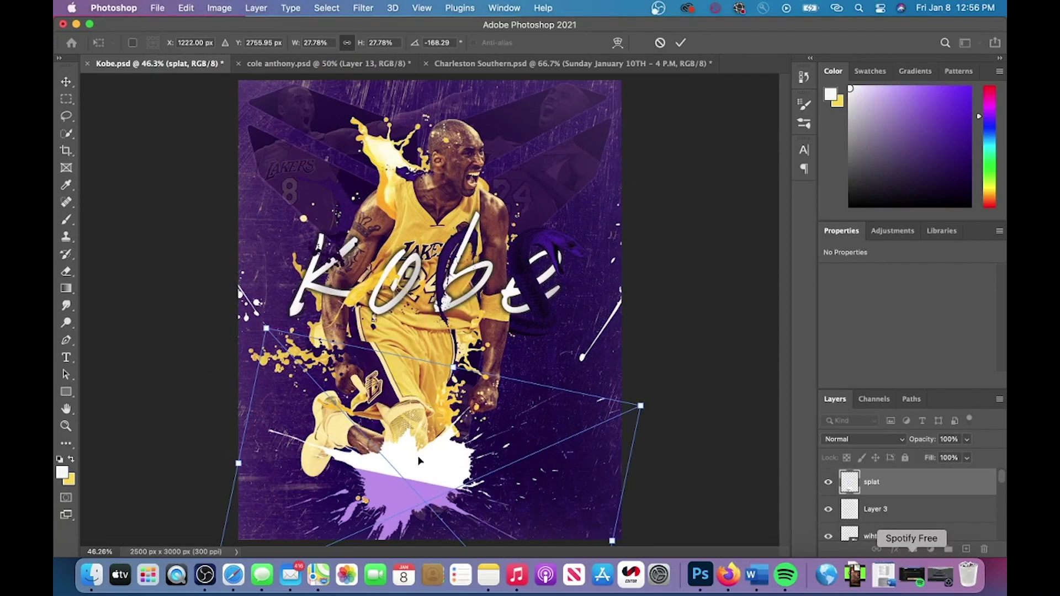
{"action": "scroll", "coordinate": [419, 459], "scroll_direction": "down", "scroll_amount": 3}
{"action": "left_click_drag", "start_coordinate": [307, 321], "coordinate": [353, 372]}
{"action": "left_click_drag", "start_coordinate": [447, 439], "coordinate": [462, 484]}
{"action": "left_click", "coordinate": [653, 192]}
{"action": "scroll", "coordinate": [642, 304], "scroll_direction": "up", "scroll_amount": 4}
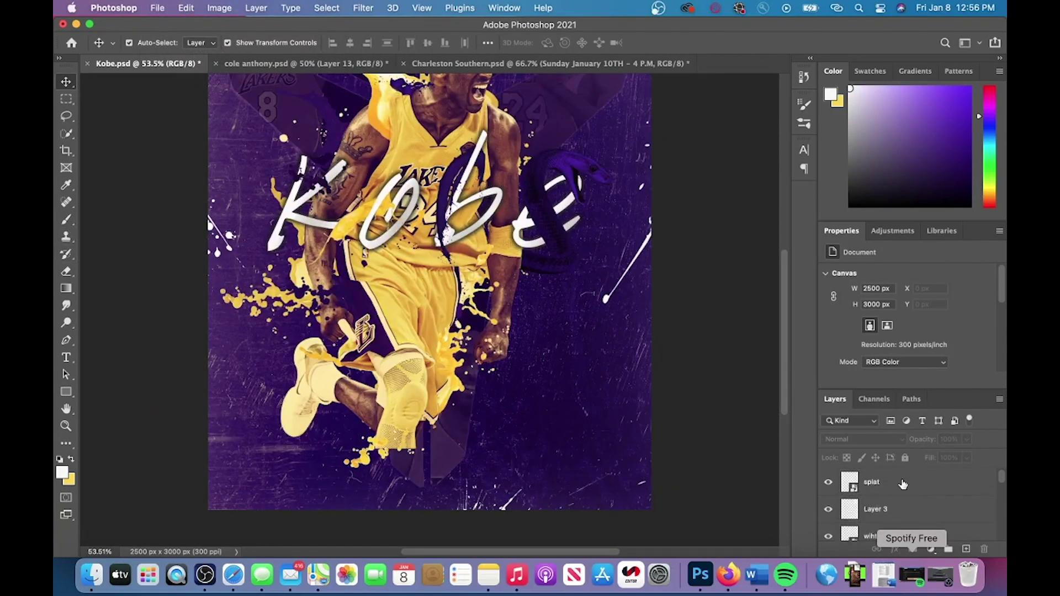
Add a new layer and stamp a white 1408 px splatter brush below the player's knee at the poster's bottom.
{"action": "left_click", "coordinate": [965, 548]}
{"action": "left_click", "coordinate": [65, 220]}
{"action": "left_click", "coordinate": [165, 42]}
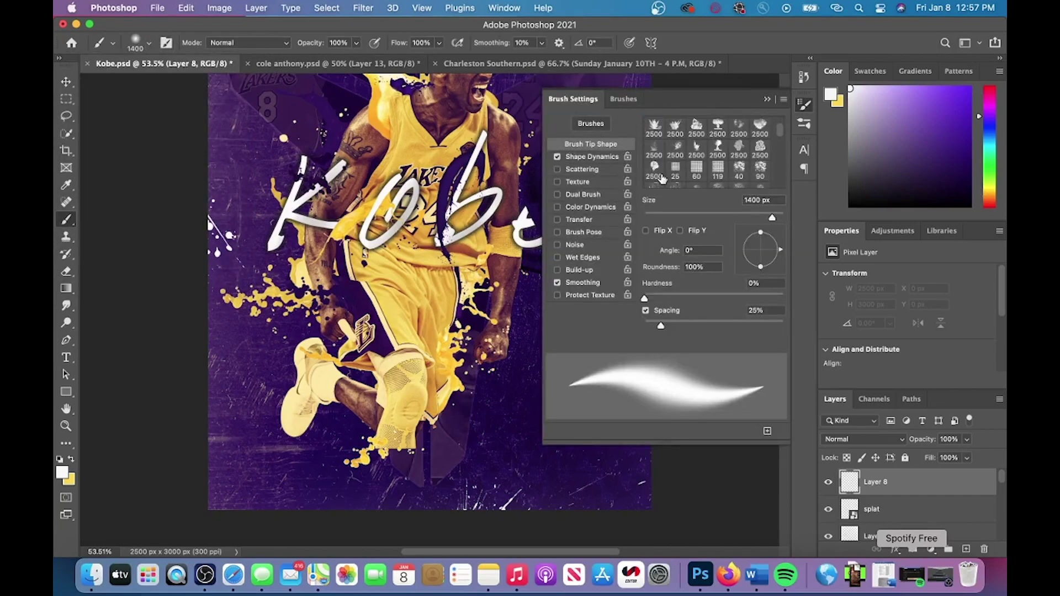
{"action": "scroll", "coordinate": [662, 178], "scroll_direction": "down", "scroll_amount": 5}
{"action": "scroll", "coordinate": [689, 153], "scroll_direction": "down", "scroll_amount": 10}
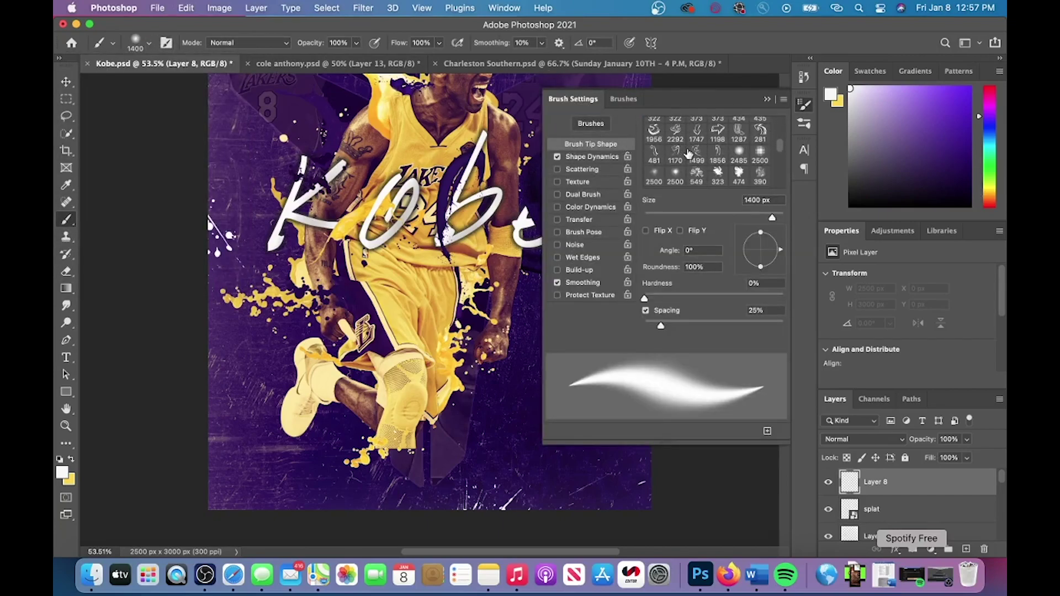
{"action": "left_click", "coordinate": [718, 156]}
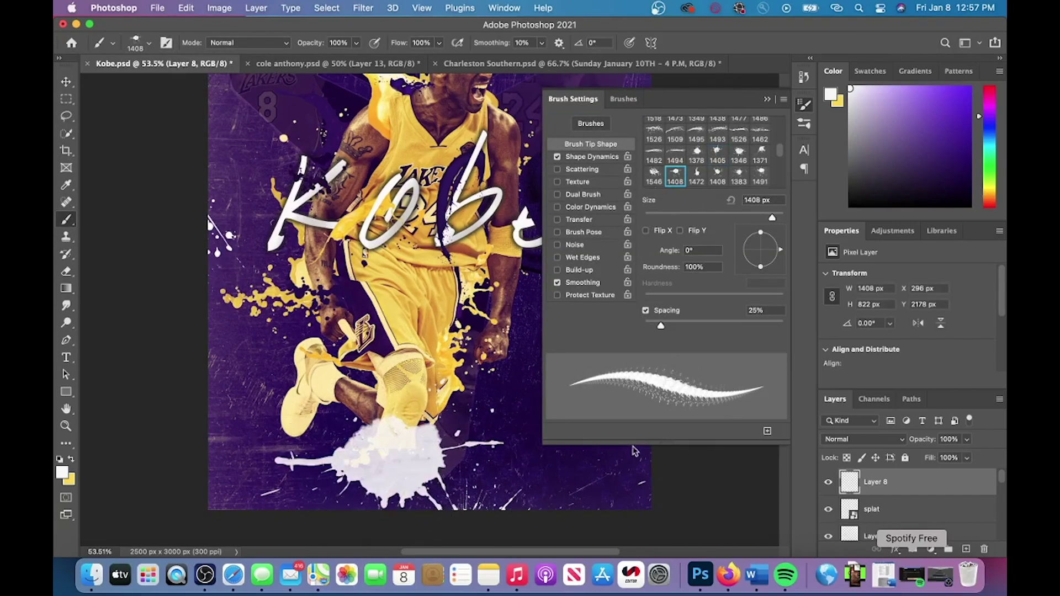
Try white 1546 px and 1435 px splatter stamps below the player's knee on Layer 8 and undo the last stamp.
{"action": "left_click", "coordinate": [760, 155]}
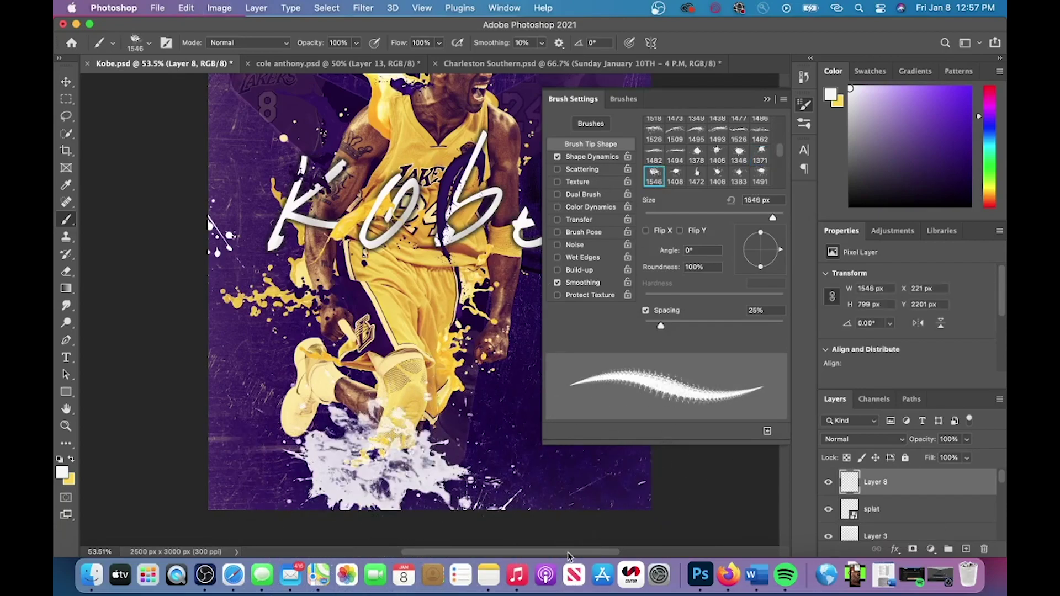
{"action": "scroll", "coordinate": [688, 154], "scroll_direction": "down", "scroll_amount": 2}
{"action": "left_click", "coordinate": [676, 157]}
{"action": "left_click", "coordinate": [403, 476]}
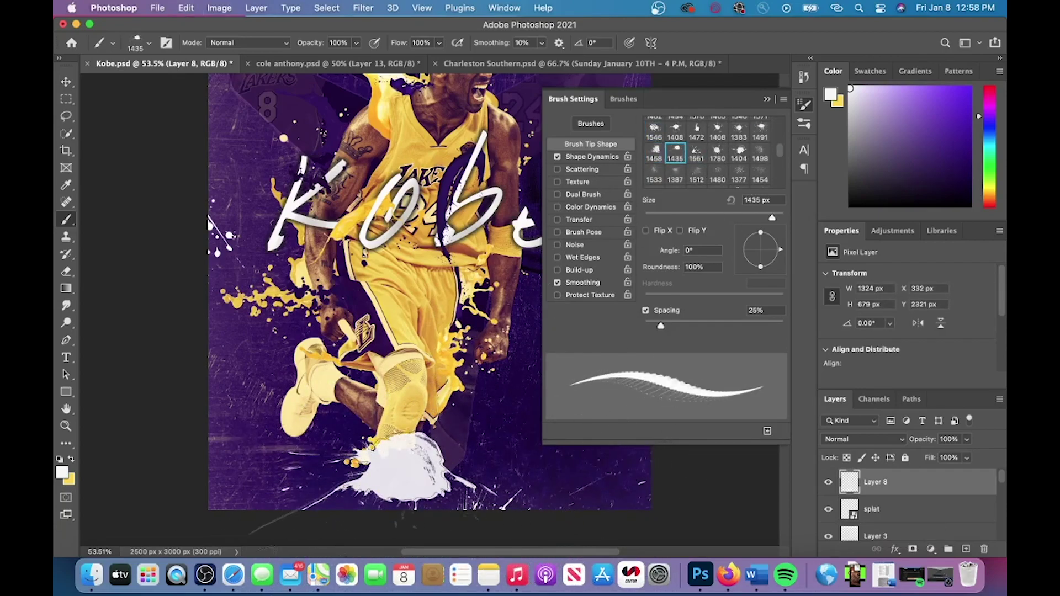
{"action": "key", "text": "super+z"}
{"action": "key", "text": "F5"}
{"action": "key", "text": "super+0"}
{"action": "scroll", "coordinate": [603, 343], "scroll_direction": "down", "scroll_amount": 2}
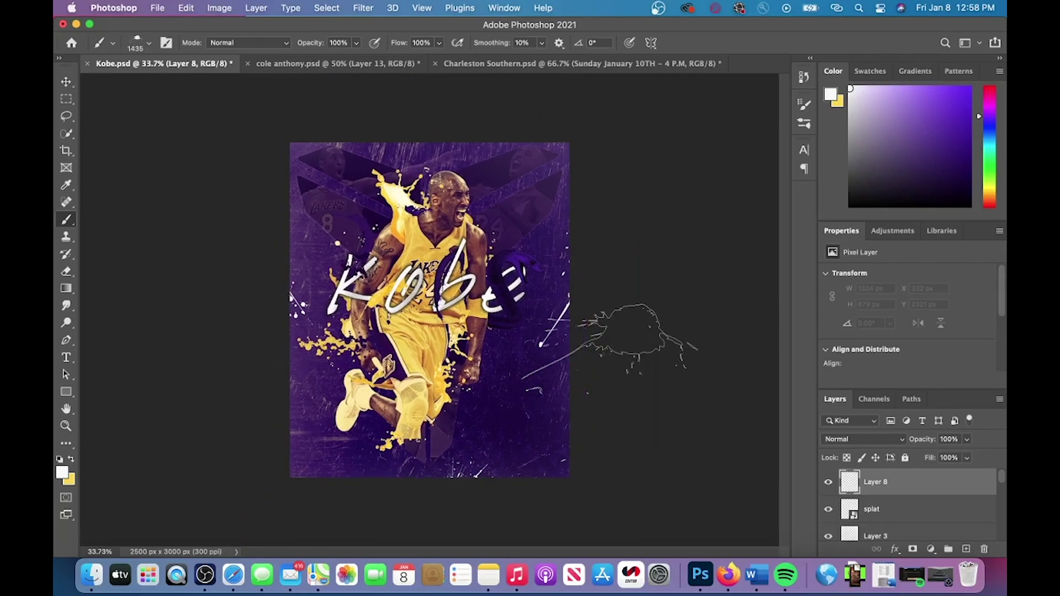
{"action": "scroll", "coordinate": [627, 338], "scroll_direction": "up", "scroll_amount": 5}
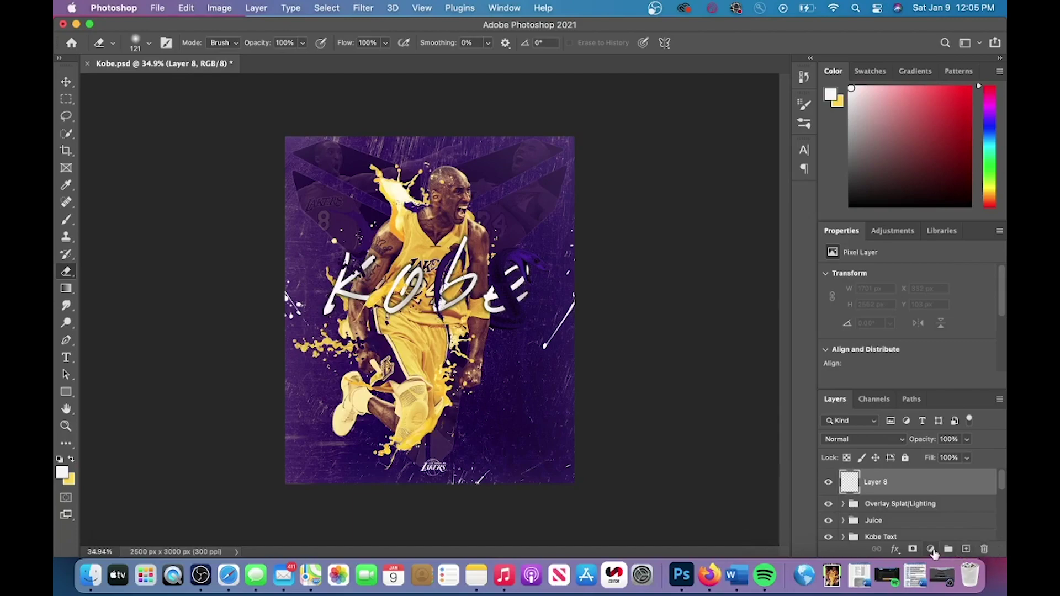
Add a Vibrance adjustment layer above Layer 8 and raise its vibrance to well above zero.
{"action": "left_click", "coordinate": [932, 549]}
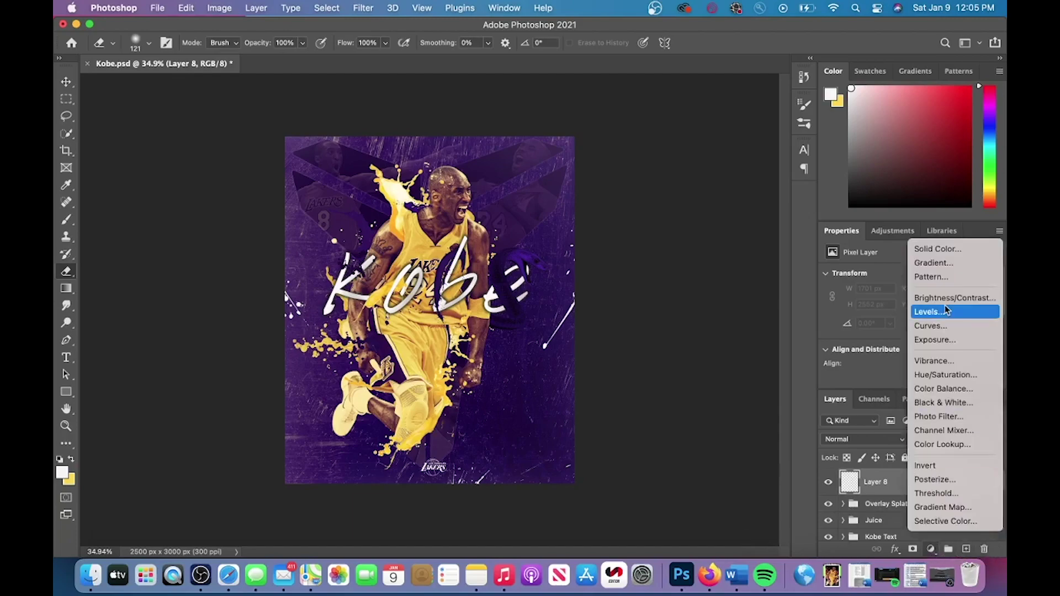
{"action": "left_click", "coordinate": [939, 361]}
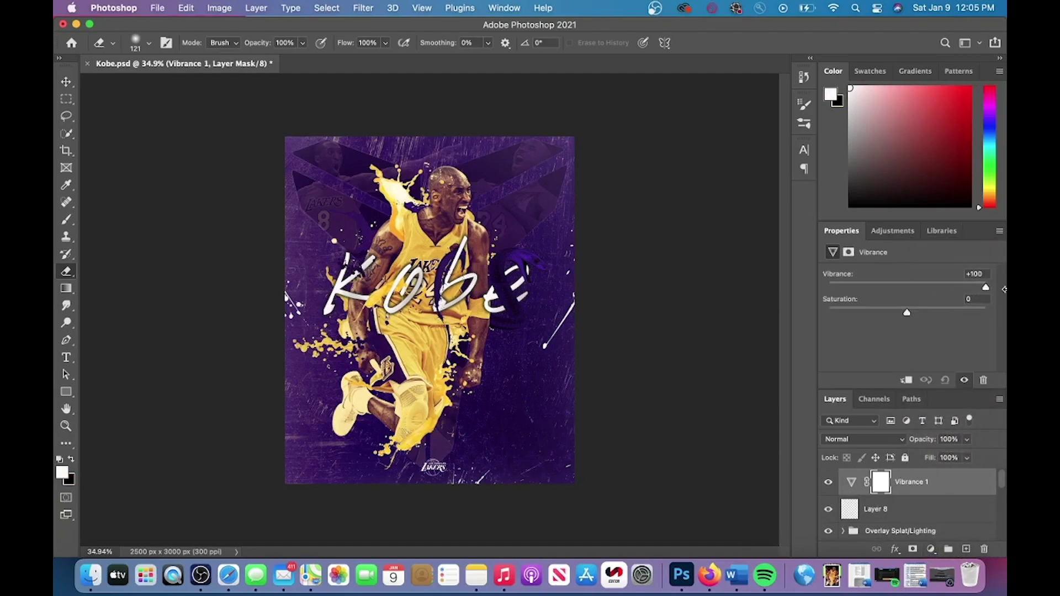
{"action": "left_click_drag", "start_coordinate": [1000, 289], "coordinate": [972, 289]}
Add a Color Lookup adjustment layer above Vibrance 1 and set its 3DLUT file to 2Strip.look.
{"action": "left_click", "coordinate": [931, 549]}
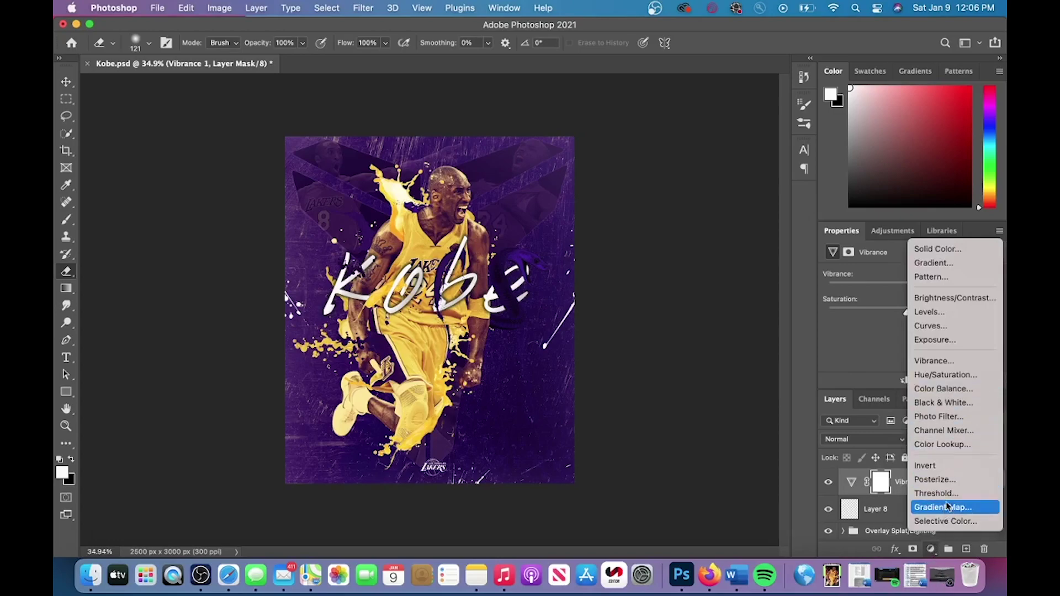
{"action": "left_click", "coordinate": [942, 444]}
{"action": "left_click", "coordinate": [917, 275]}
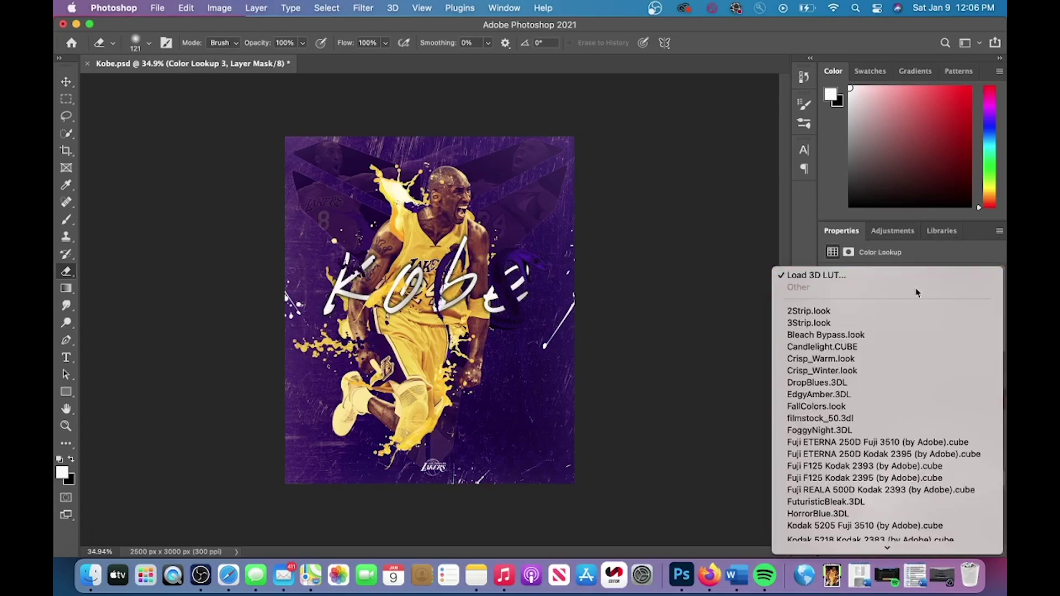
{"action": "left_click", "coordinate": [845, 310]}
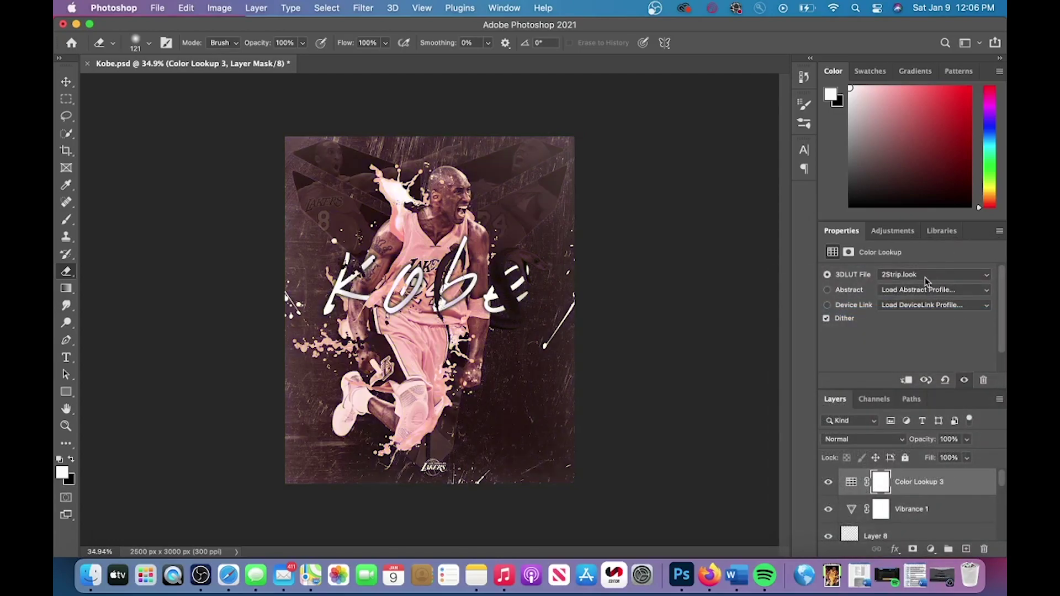
Try the Candlelight.CUBE, Crisp_Winter.look and DropBlues.3DL looks on the Color Lookup 3 layer.
{"action": "left_click", "coordinate": [925, 278]}
{"action": "left_click", "coordinate": [899, 289]}
{"action": "left_click", "coordinate": [929, 278]}
{"action": "left_click", "coordinate": [918, 299]}
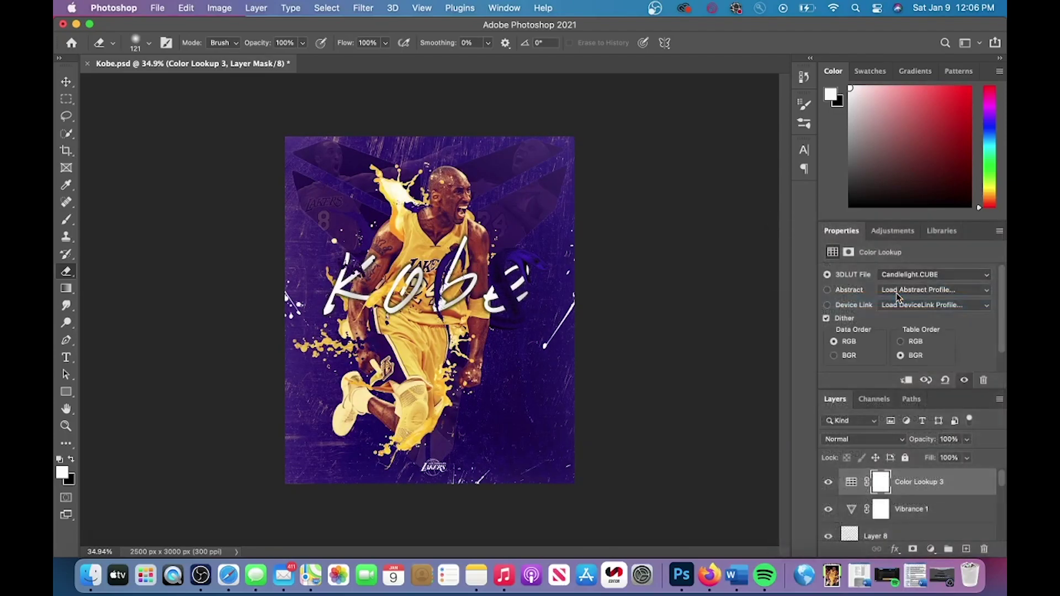
{"action": "left_click", "coordinate": [919, 274]}
{"action": "left_click", "coordinate": [885, 296]}
{"action": "left_click", "coordinate": [922, 274]}
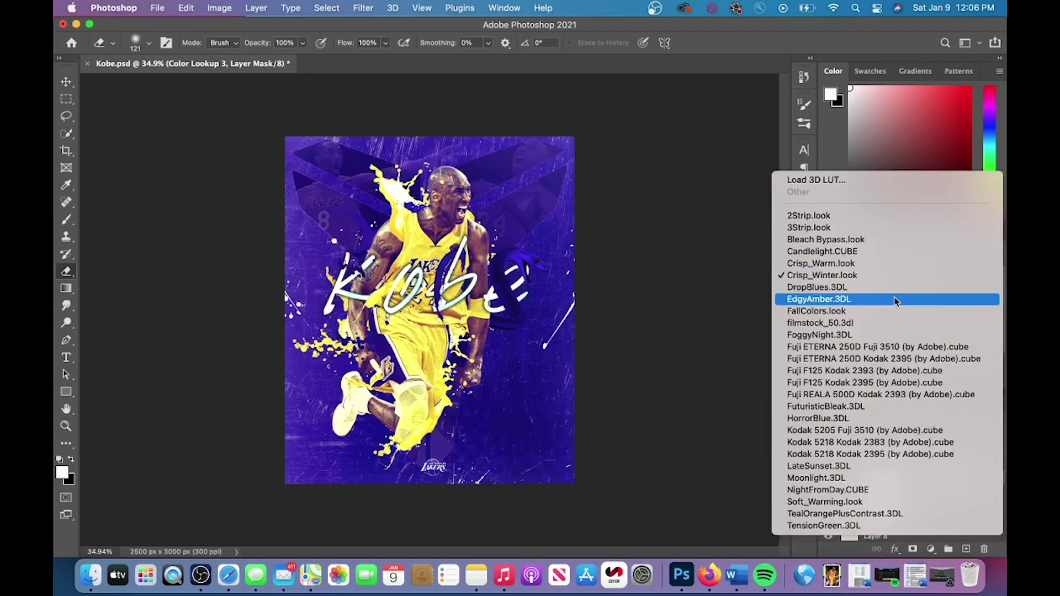
{"action": "left_click", "coordinate": [883, 296]}
Try the EdgyAmber.3DL, FallColors.look and FoggyNight.3DL looks on the Color Lookup 3 layer.
{"action": "left_click", "coordinate": [917, 276]}
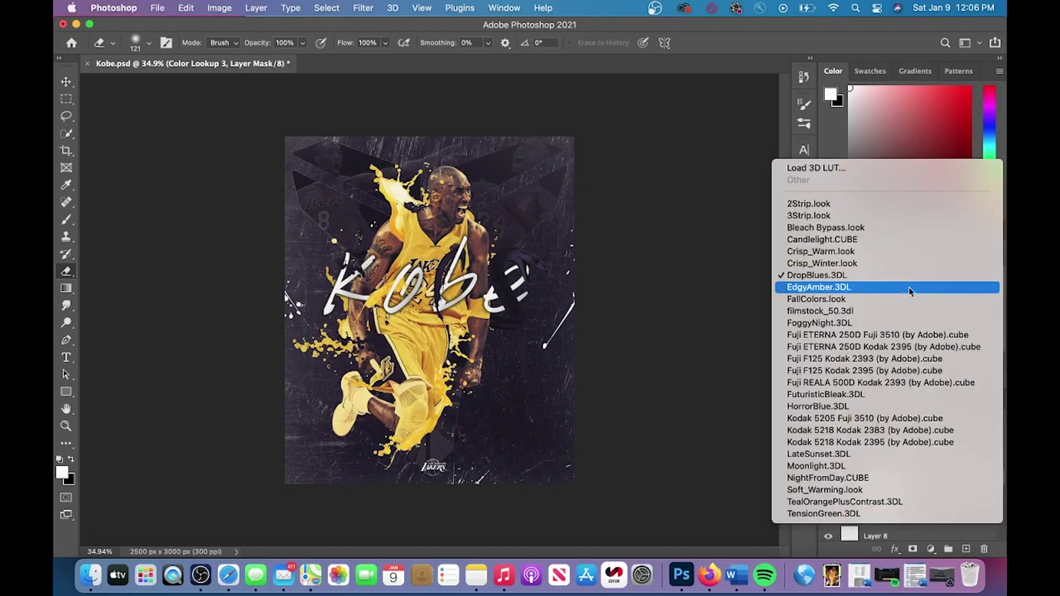
{"action": "left_click", "coordinate": [909, 287]}
{"action": "left_click", "coordinate": [920, 275]}
{"action": "left_click", "coordinate": [913, 287]}
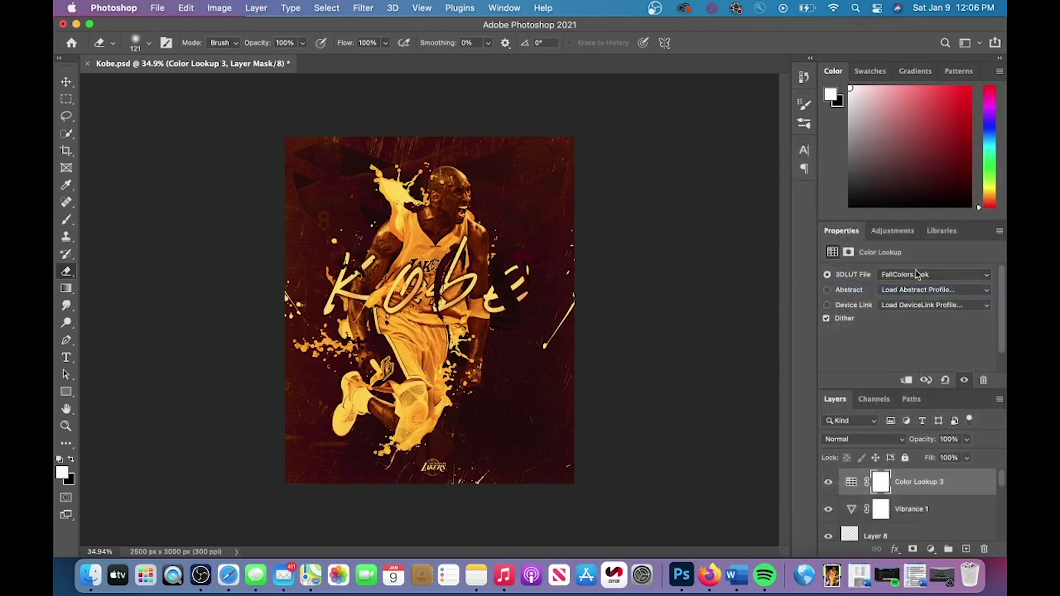
{"action": "left_click", "coordinate": [919, 274]}
{"action": "left_click", "coordinate": [916, 300]}
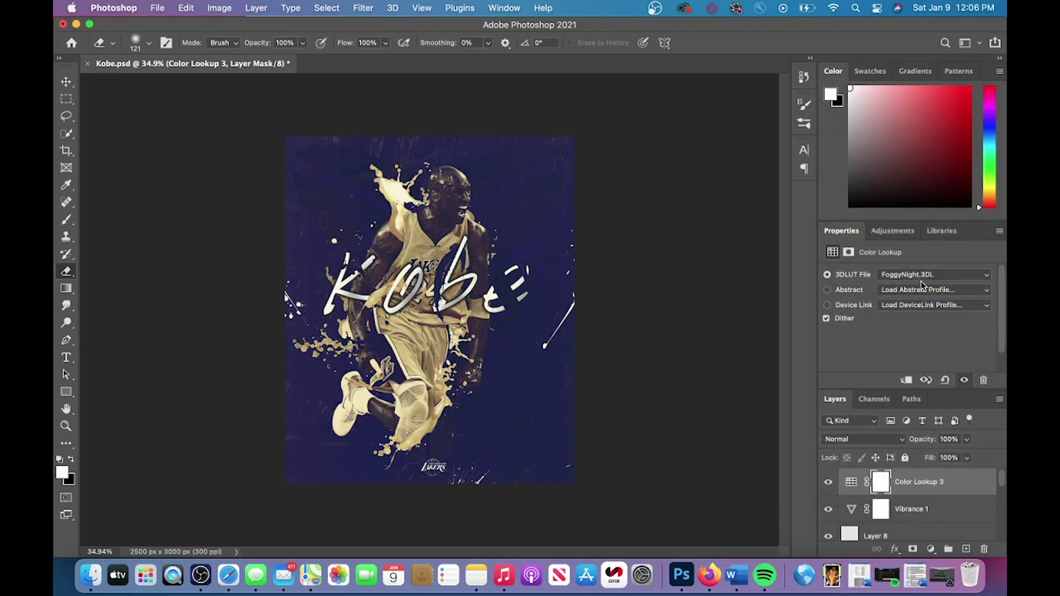
Try the Fuji ETERNA 250D Fuji 3510, FuturisticBleak.3DL and NightFromDay.CUBE looks on the Color Lookup 3 layer.
{"action": "left_click", "coordinate": [911, 299]}
{"action": "left_click", "coordinate": [919, 275]}
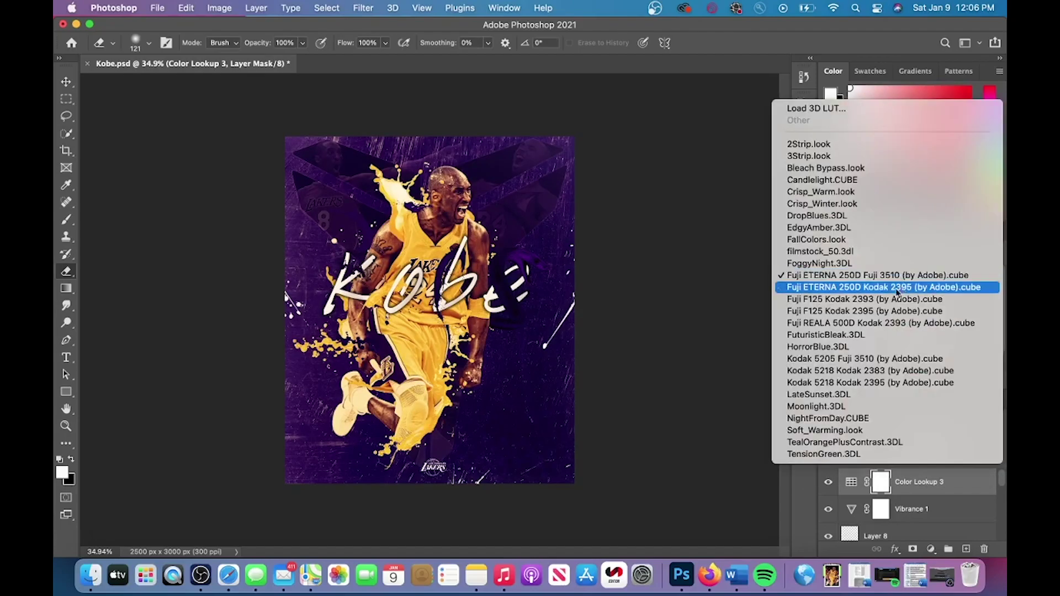
{"action": "left_click", "coordinate": [865, 336]}
{"action": "left_click", "coordinate": [917, 275]}
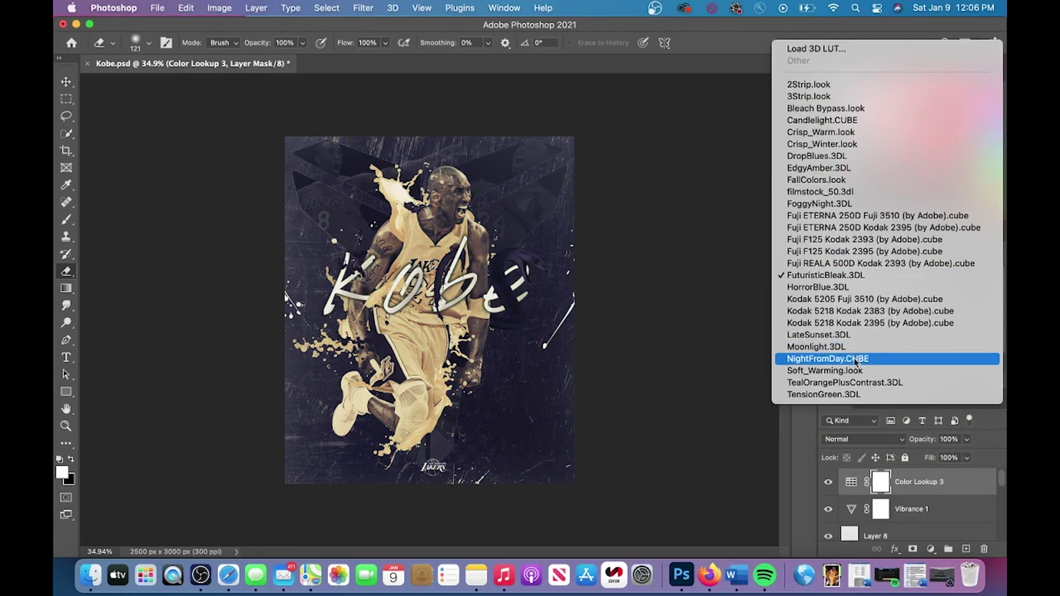
{"action": "left_click", "coordinate": [905, 357]}
Set the Color Lookup 3 layer's 3DLUT file to filmstock_50.3dl.
{"action": "left_click", "coordinate": [904, 274]}
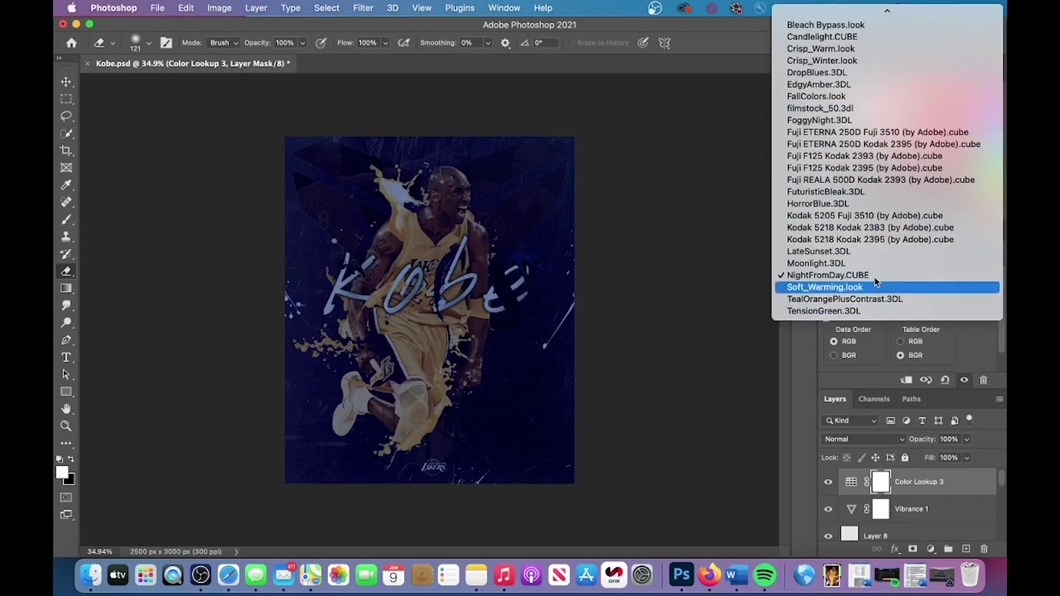
{"action": "left_click", "coordinate": [824, 114]}
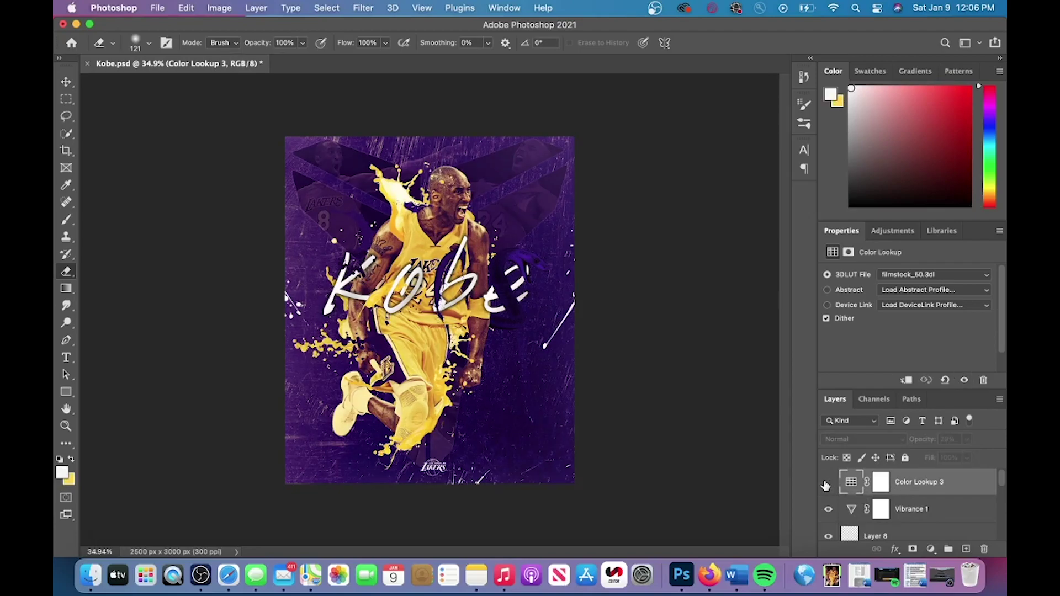
{"action": "scroll", "coordinate": [618, 404], "scroll_direction": "up", "scroll_amount": 3}
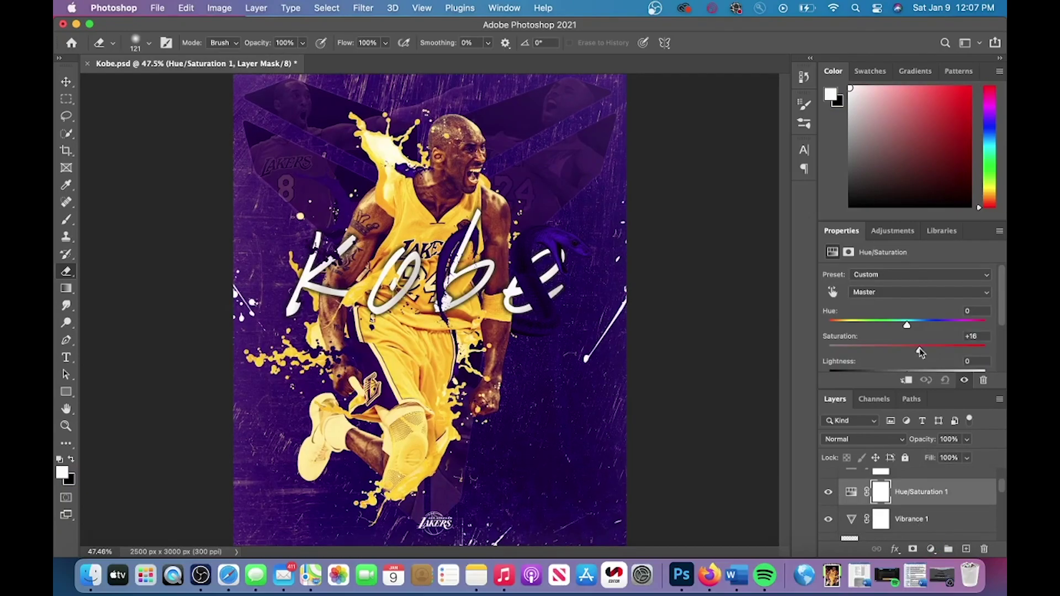
Toggle the Hue/Saturation 1 layer's visibility to compare the poster with and without the saturation boost.
{"action": "left_click", "coordinate": [828, 492]}
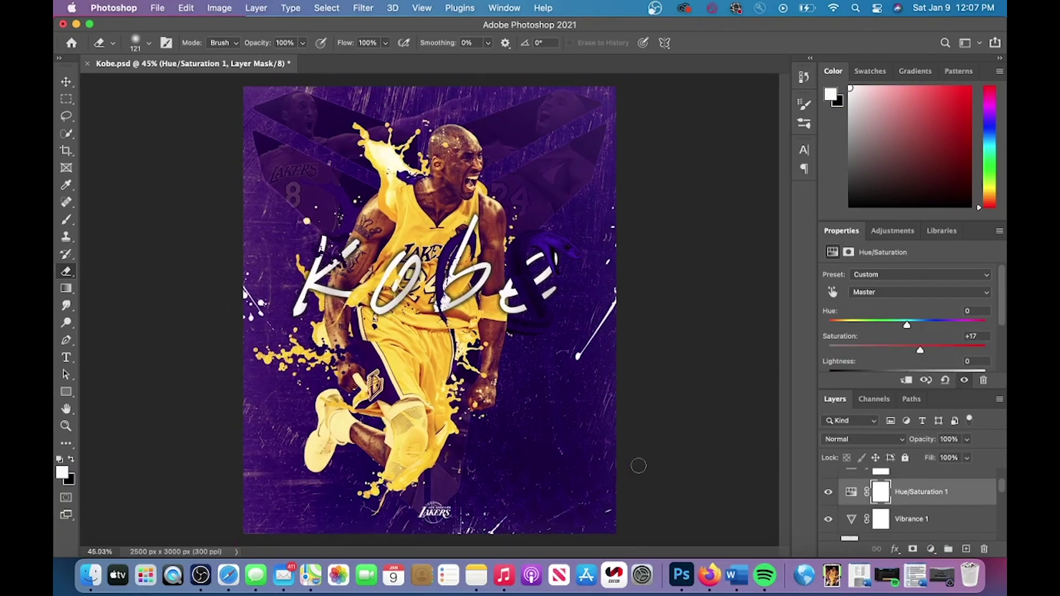
{"action": "scroll", "coordinate": [635, 465], "scroll_direction": "down", "scroll_amount": 3}
{"action": "scroll", "coordinate": [639, 466], "scroll_direction": "up", "scroll_amount": 3}
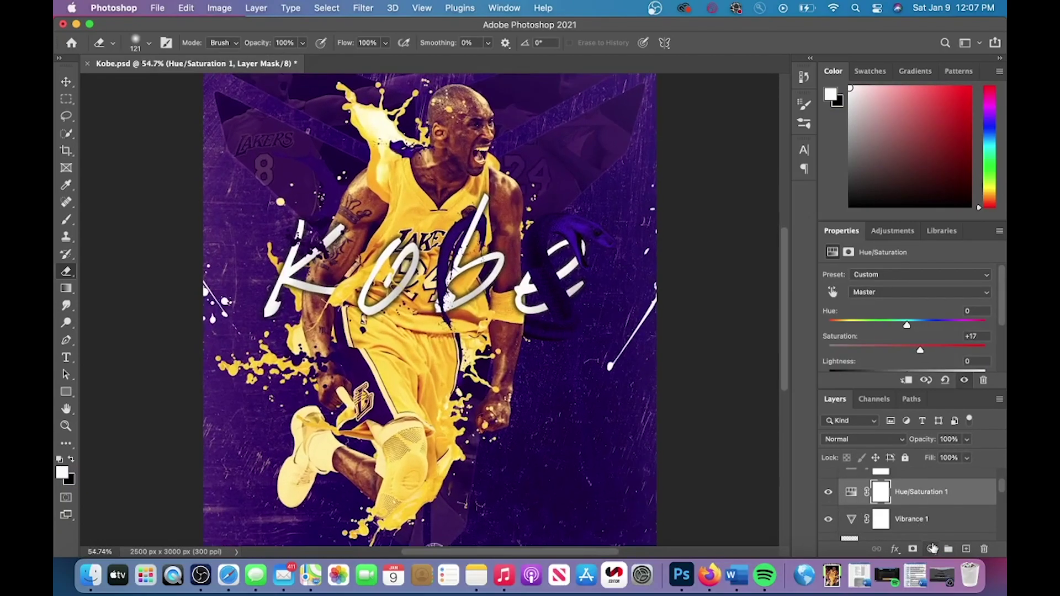
Add a Curves adjustment layer above Color Lookup 3 and lift its RGB curve with two points to brighten the poster.
{"action": "scroll", "coordinate": [916, 497], "scroll_direction": "up", "scroll_amount": 2}
{"action": "left_click", "coordinate": [921, 483]}
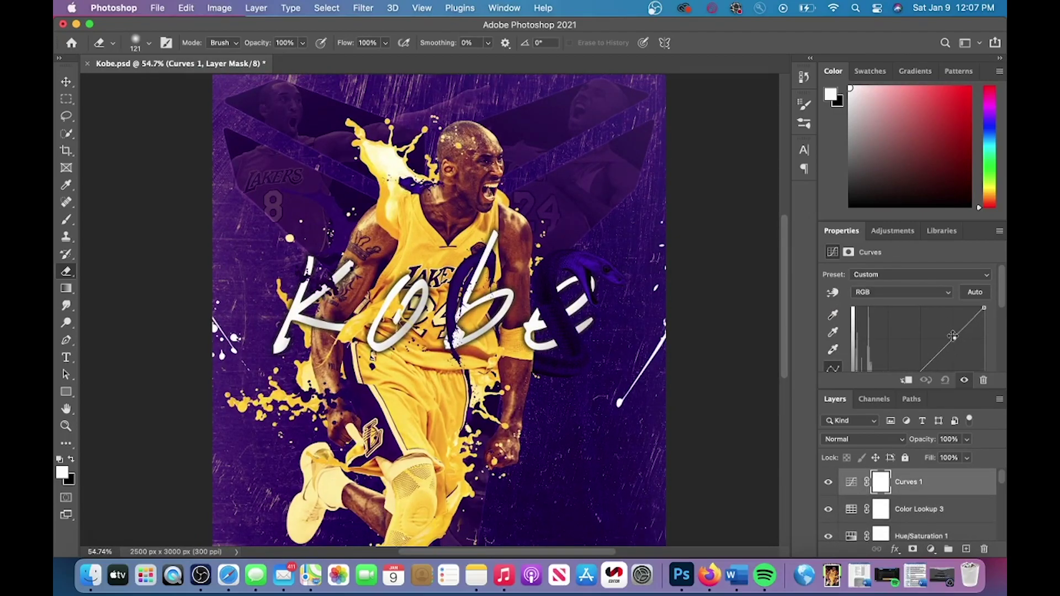
{"action": "scroll", "coordinate": [762, 338], "scroll_direction": "down", "scroll_amount": 3}
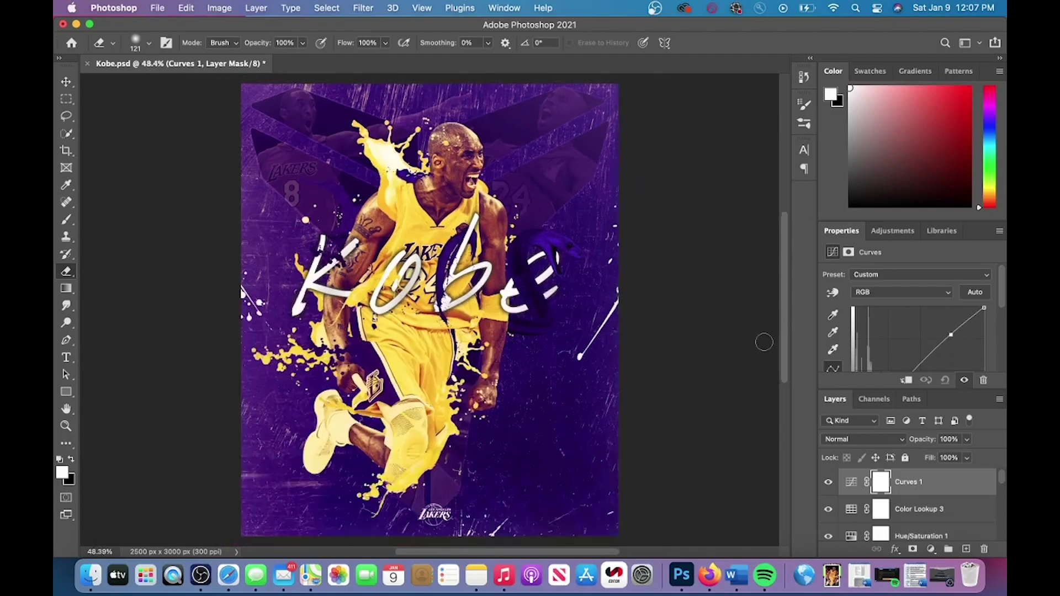
{"action": "scroll", "coordinate": [923, 347], "scroll_direction": "down", "scroll_amount": 2}
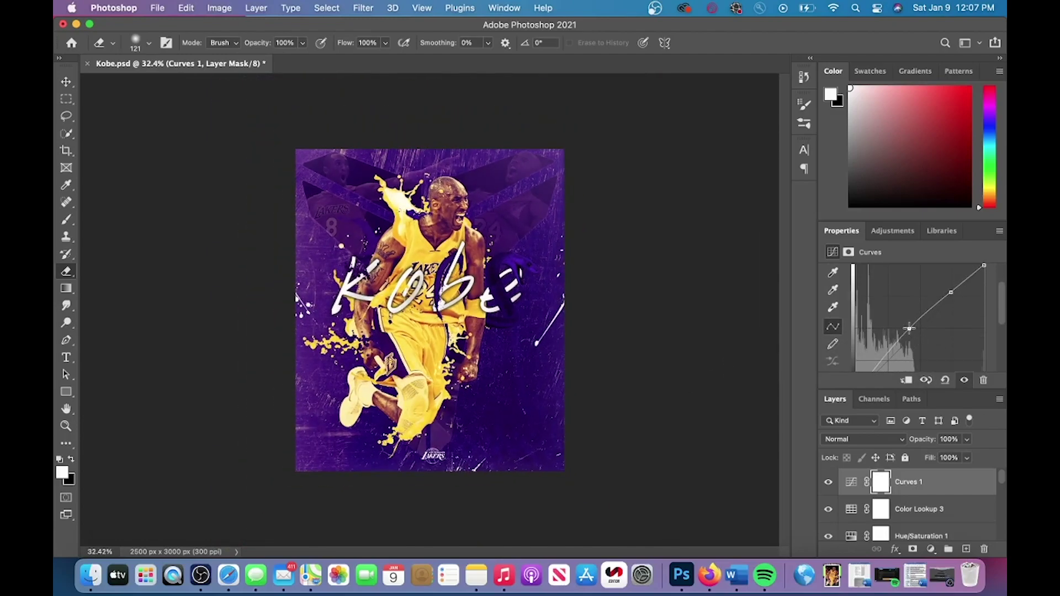
{"action": "scroll", "coordinate": [648, 313], "scroll_direction": "up", "scroll_amount": 2}
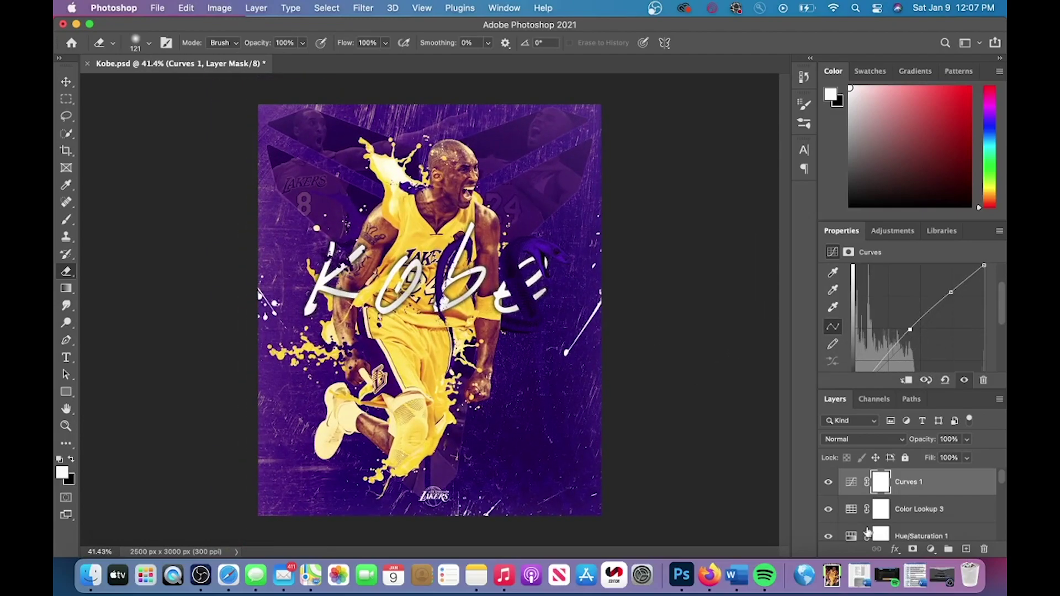
Add a Gradient Map adjustment layer above Curves 1 and set its blend mode to Hue.
{"action": "left_click", "coordinate": [930, 549]}
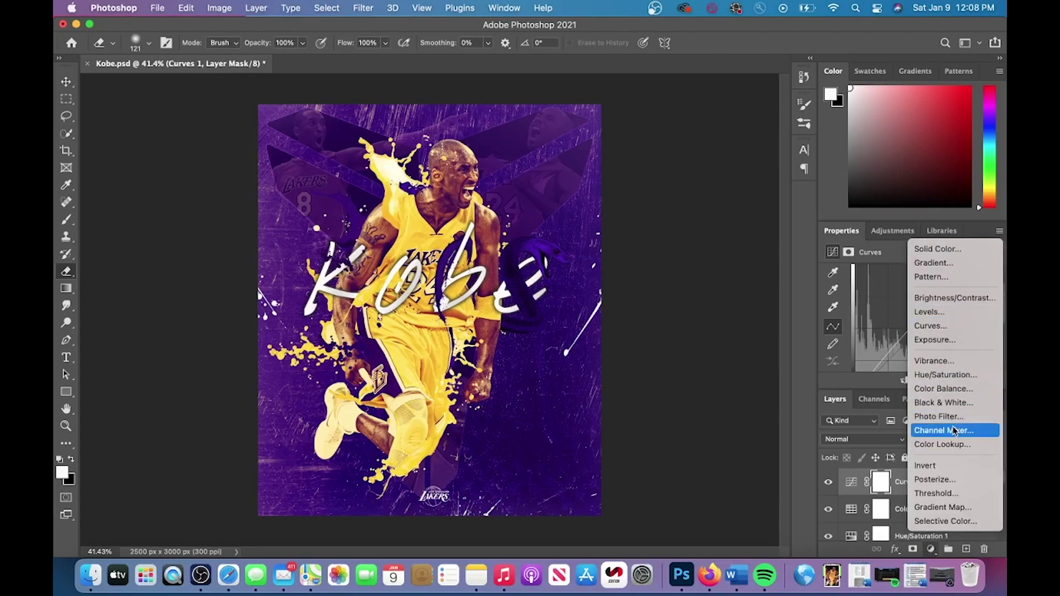
{"action": "left_click", "coordinate": [943, 507]}
{"action": "left_click", "coordinate": [885, 440]}
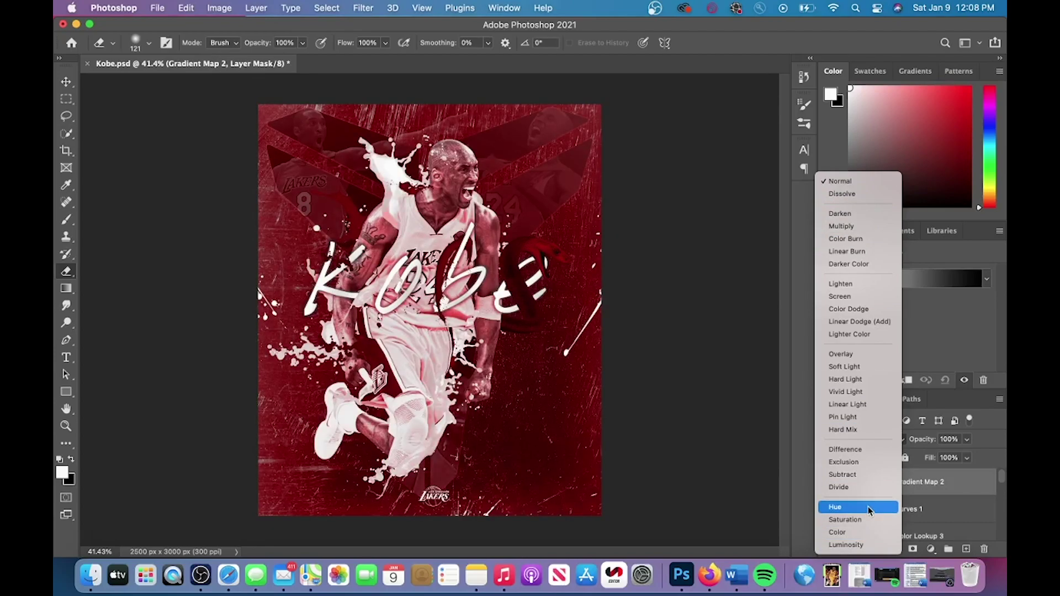
{"action": "left_click", "coordinate": [838, 508]}
Set the starting color stop of the Gradient Map's gradient to purple 7c09b8.
{"action": "left_click", "coordinate": [864, 280]}
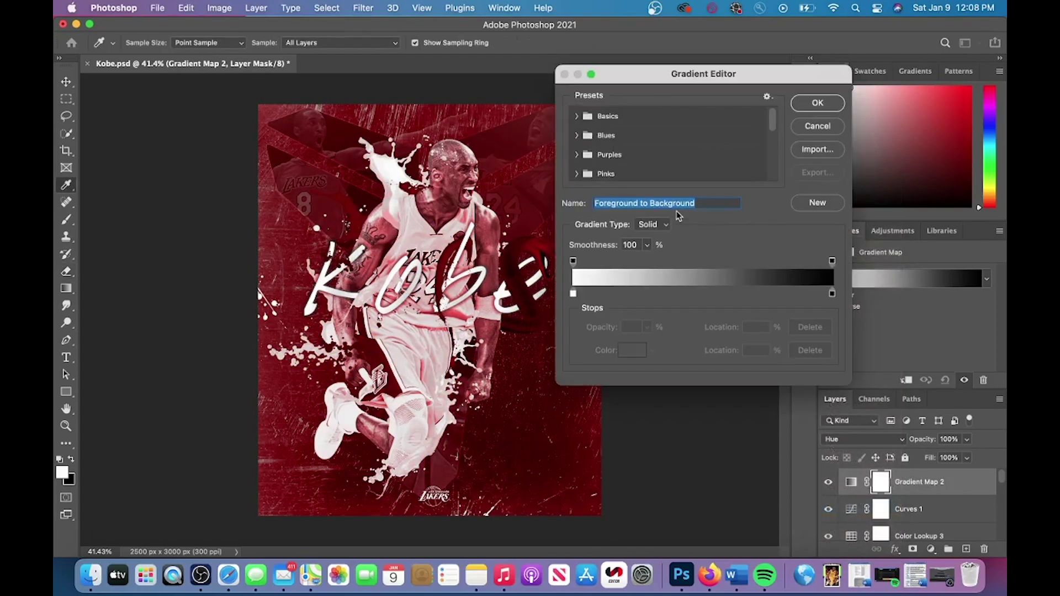
{"action": "left_click", "coordinate": [634, 351]}
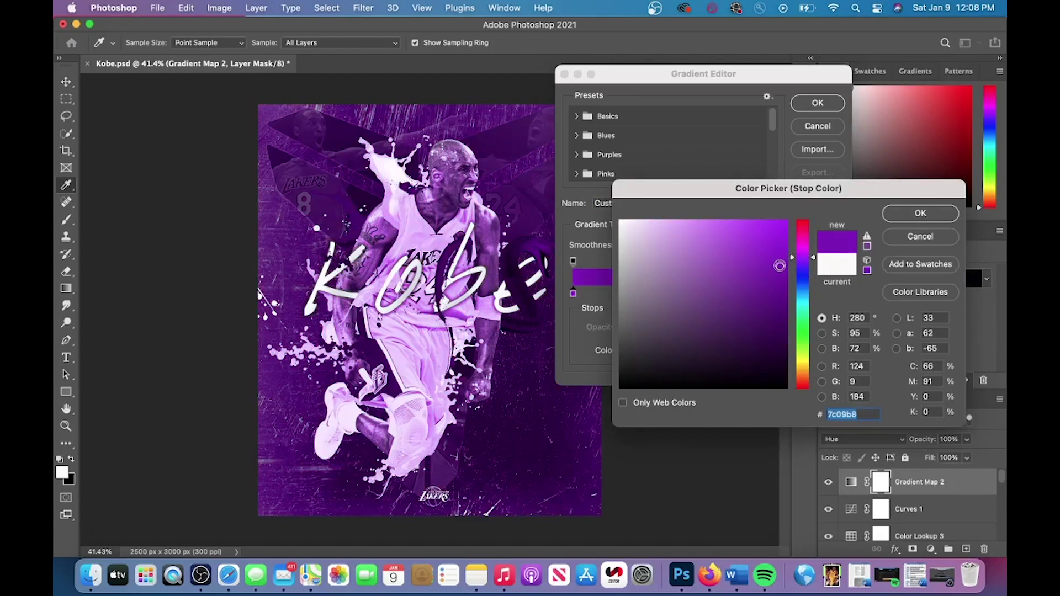
{"action": "left_click", "coordinate": [931, 221]}
Set the gradient's end color stop at location 100% to yellow d0bb06 and apply the edited gradient to the Gradient Map layer.
{"action": "left_click", "coordinate": [825, 274]}
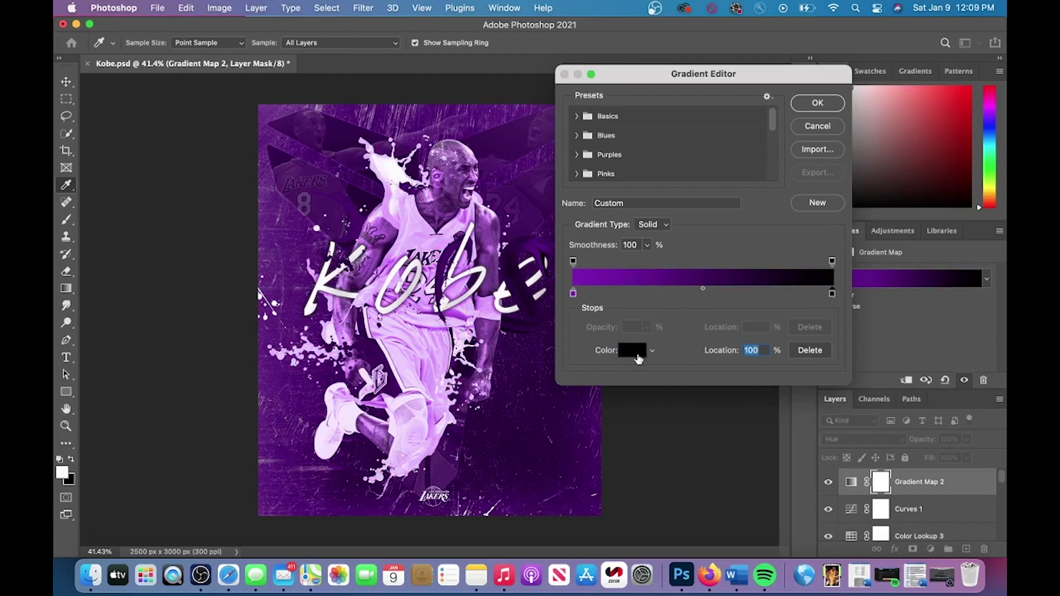
{"action": "left_click", "coordinate": [639, 359]}
{"action": "left_click_drag", "start_coordinate": [813, 361], "coordinate": [812, 369]}
{"action": "left_click", "coordinate": [781, 272]}
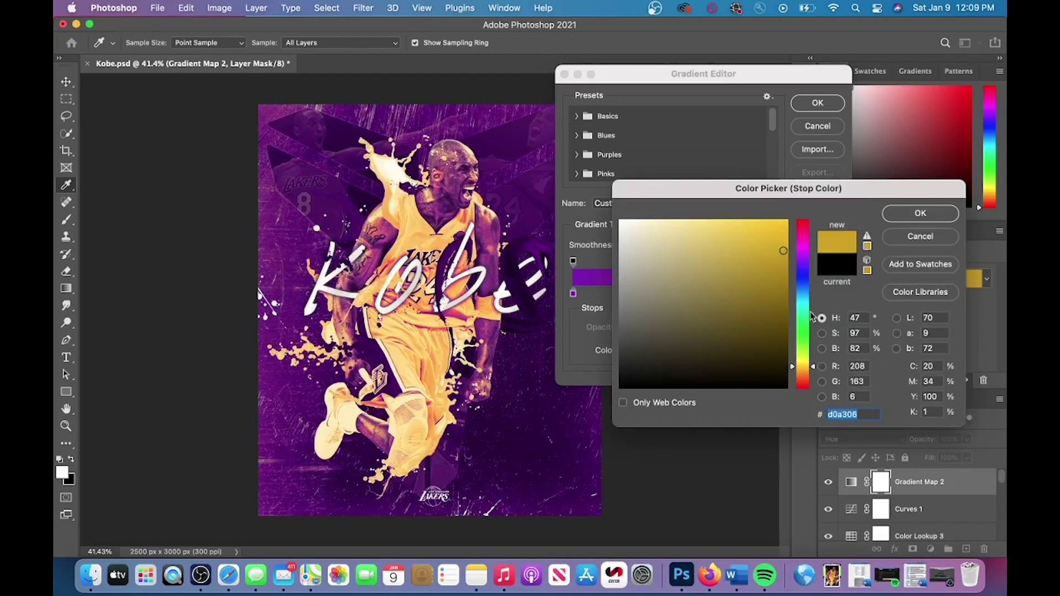
{"action": "left_click_drag", "start_coordinate": [814, 370], "coordinate": [814, 368]}
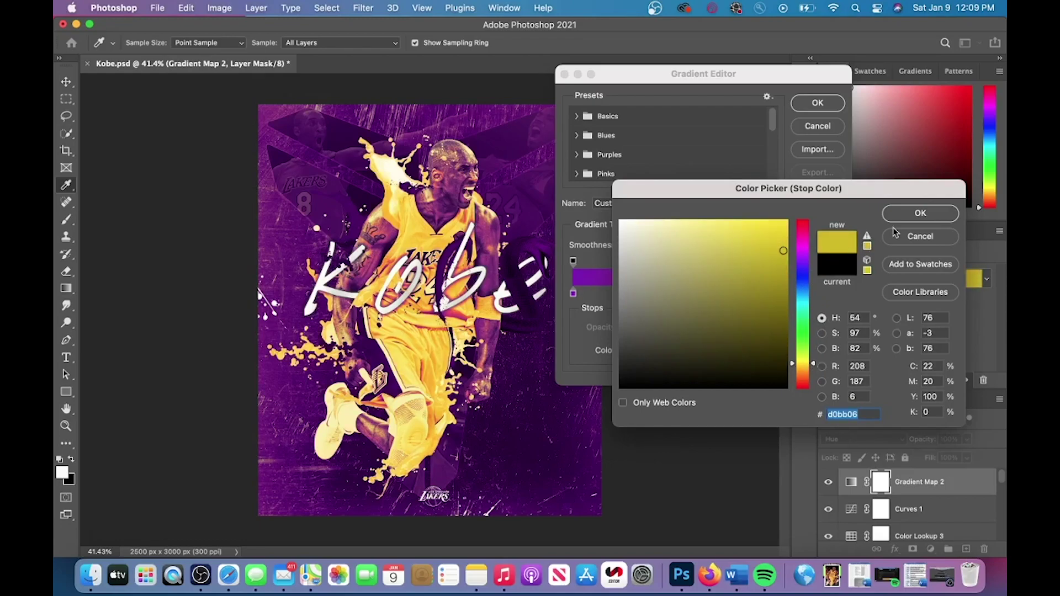
{"action": "left_click", "coordinate": [894, 216]}
{"action": "left_click", "coordinate": [816, 102]}
{"action": "key", "text": "e"}
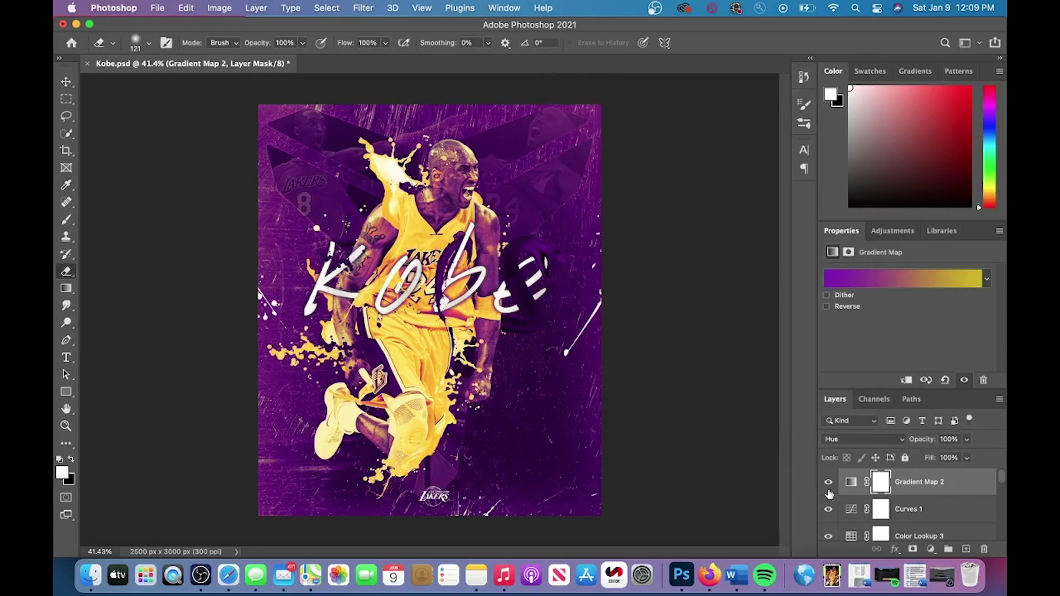
{"action": "scroll", "coordinate": [610, 429], "scroll_direction": "down", "scroll_amount": 2}
{"action": "scroll", "coordinate": [610, 428], "scroll_direction": "up", "scroll_amount": 3}
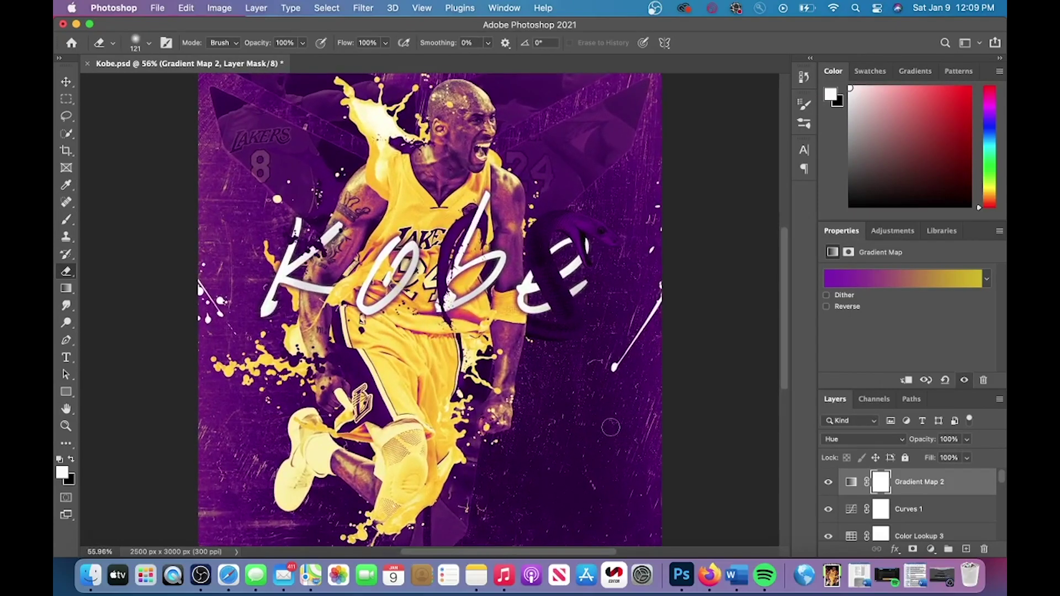
{"action": "scroll", "coordinate": [611, 428], "scroll_direction": "down", "scroll_amount": 3}
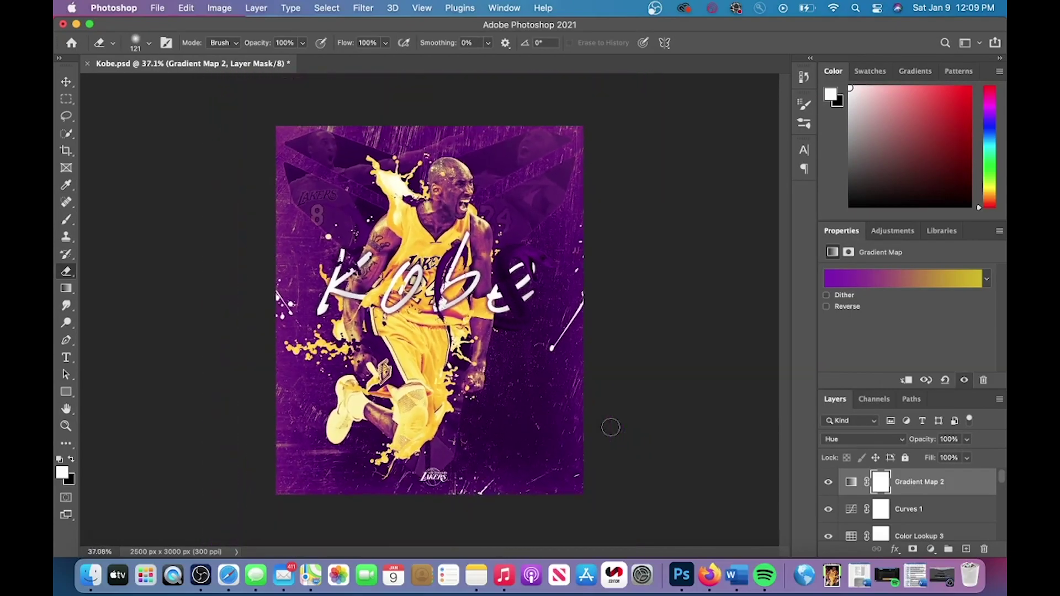
Lower the Gradient Map 2 layer's opacity to 64% and compare the poster with that layer hidden and shown.
{"action": "left_click", "coordinate": [967, 439]}
{"action": "left_click_drag", "start_coordinate": [970, 456], "coordinate": [947, 458]}
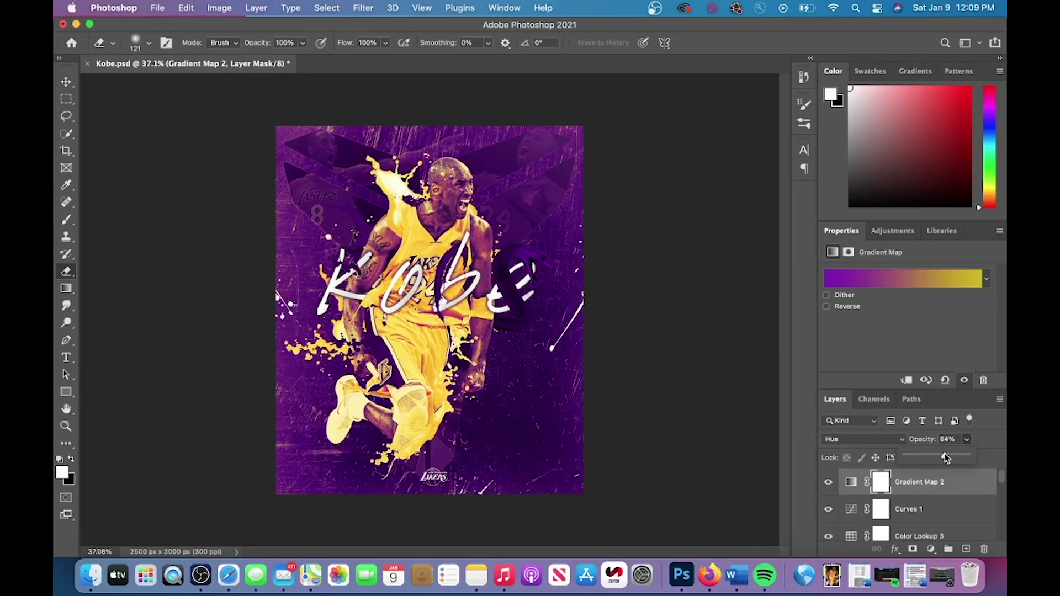
{"action": "scroll", "coordinate": [697, 434], "scroll_direction": "up", "scroll_amount": 3}
{"action": "left_click", "coordinate": [828, 482]}
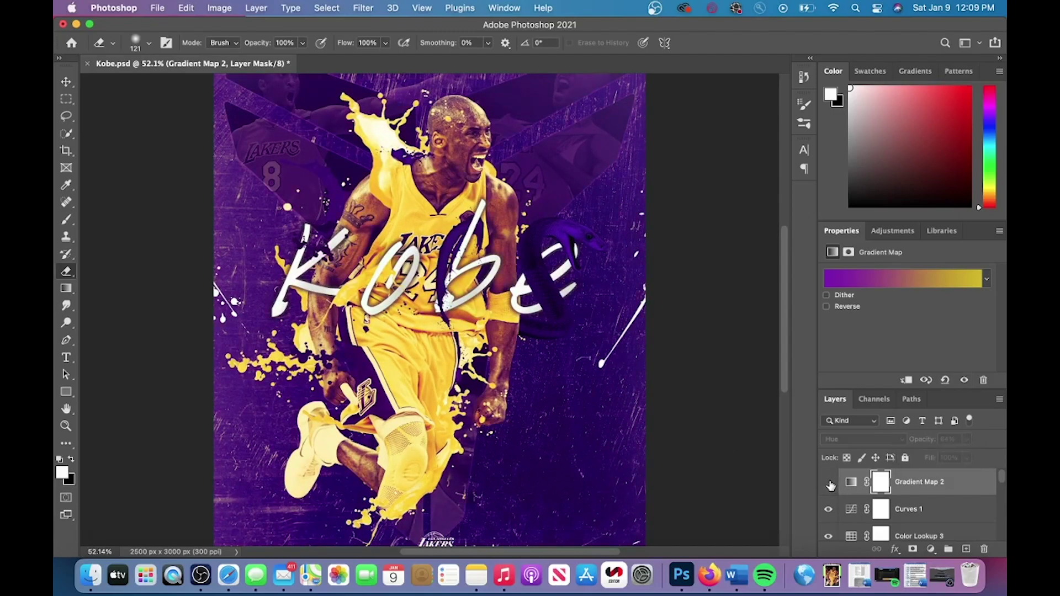
{"action": "left_click", "coordinate": [828, 482]}
{"action": "scroll", "coordinate": [708, 436], "scroll_direction": "down", "scroll_amount": 2}
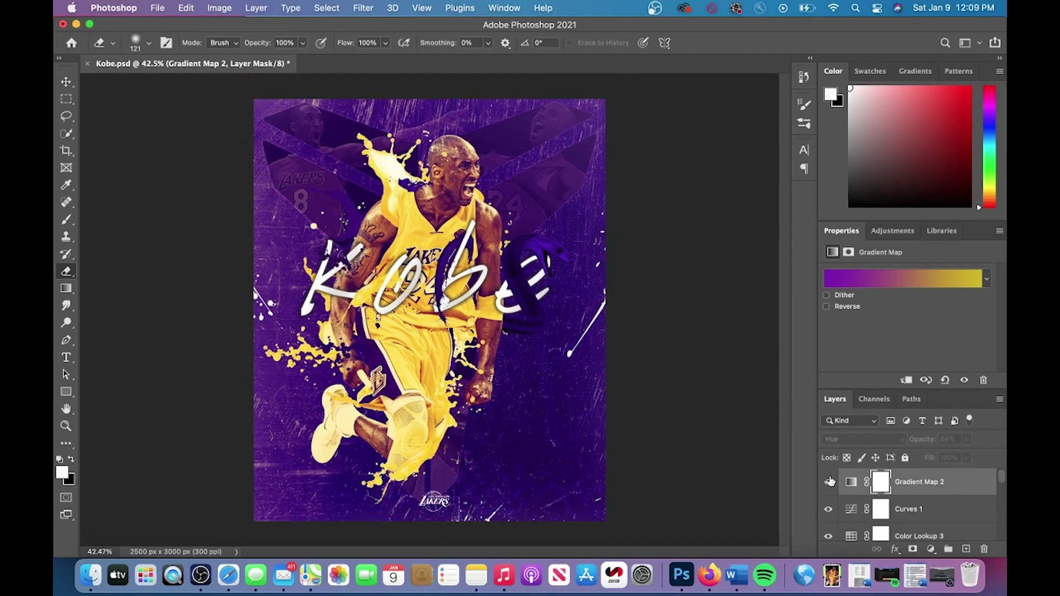
{"action": "scroll", "coordinate": [653, 398], "scroll_direction": "down", "scroll_amount": 1}
{"action": "scroll", "coordinate": [654, 398], "scroll_direction": "up", "scroll_amount": 2}
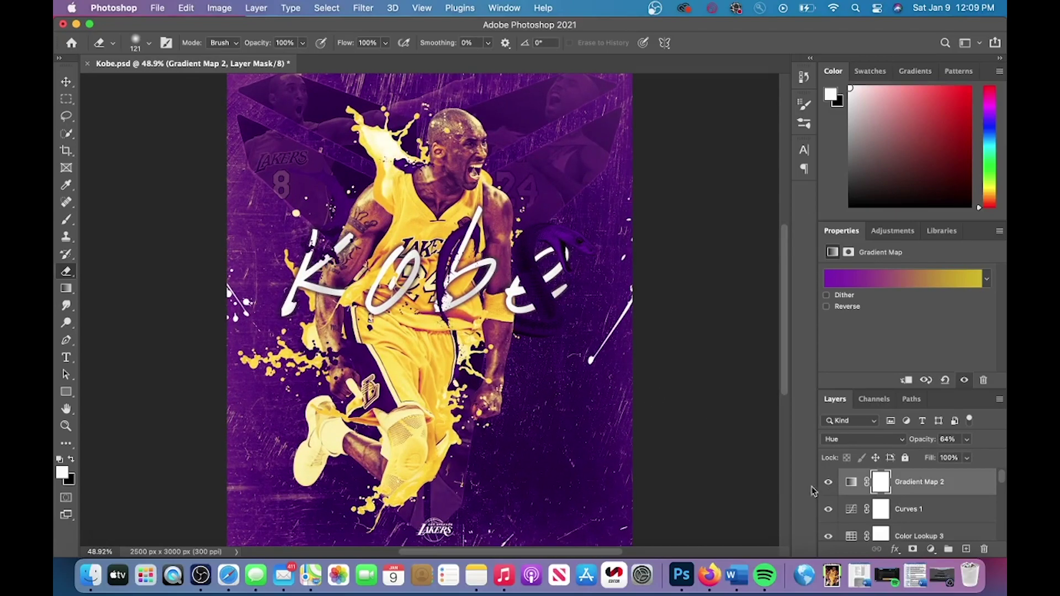
{"action": "scroll", "coordinate": [811, 490], "scroll_direction": "down", "scroll_amount": 2}
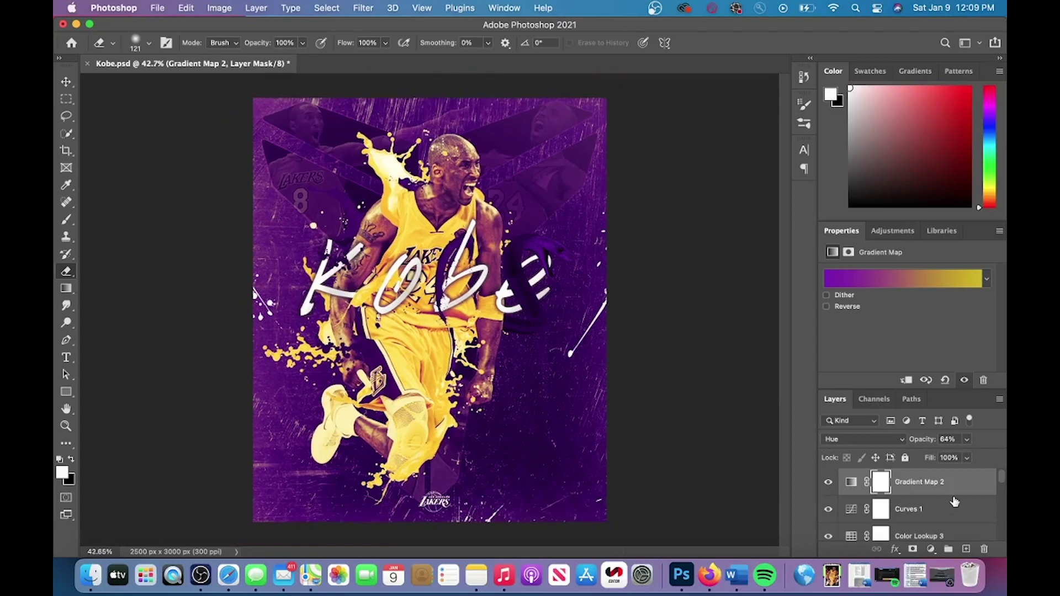
Add a Channel Mixer adjustment layer above Gradient Map 2 and make its output monochrome.
{"action": "left_click", "coordinate": [930, 548]}
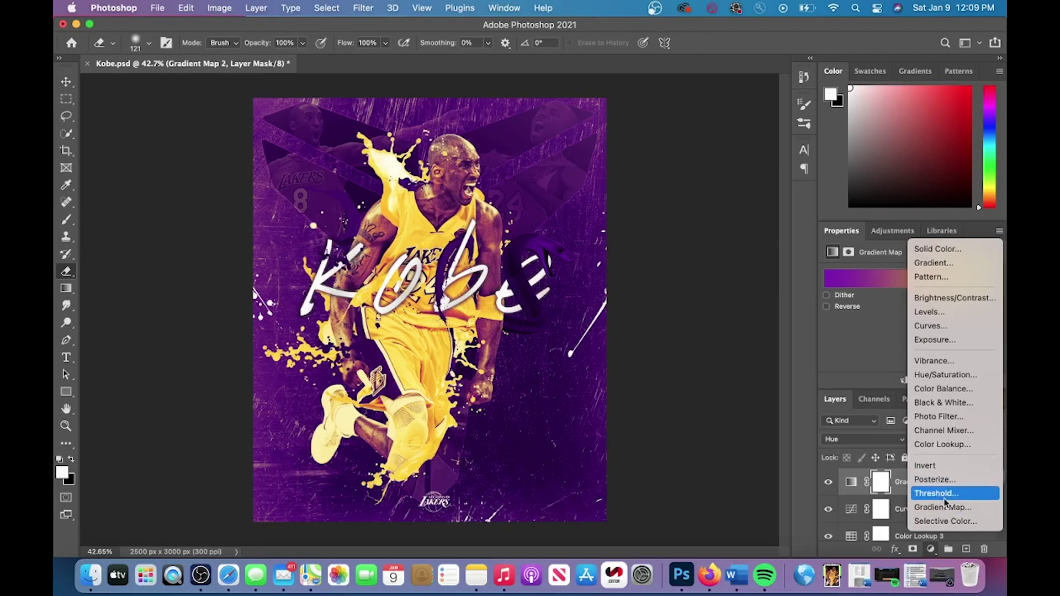
{"action": "left_click", "coordinate": [944, 430]}
{"action": "left_click", "coordinate": [836, 310]}
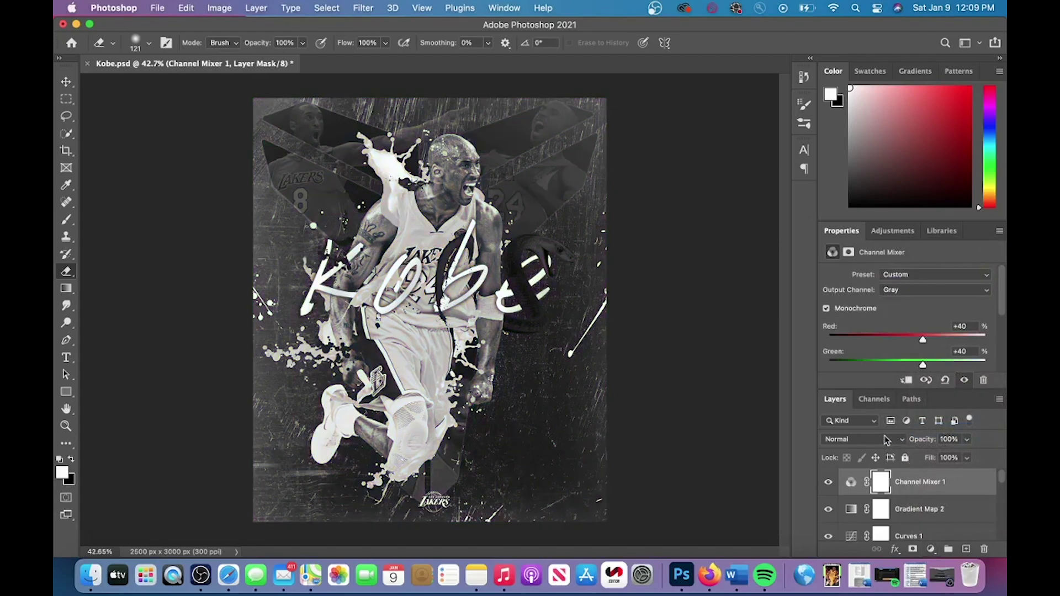
Set the Channel Mixer layer's blend mode to Luminosity and lower its opacity to 76%.
{"action": "left_click", "coordinate": [862, 439]}
{"action": "left_click", "coordinate": [847, 539]}
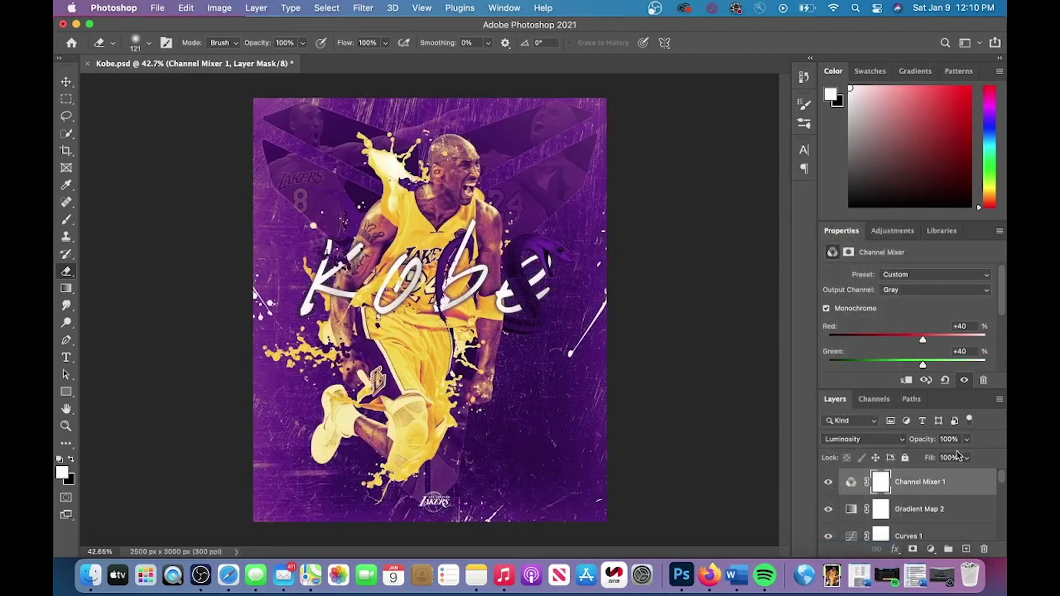
{"action": "left_click_drag", "start_coordinate": [967, 439], "coordinate": [953, 458]}
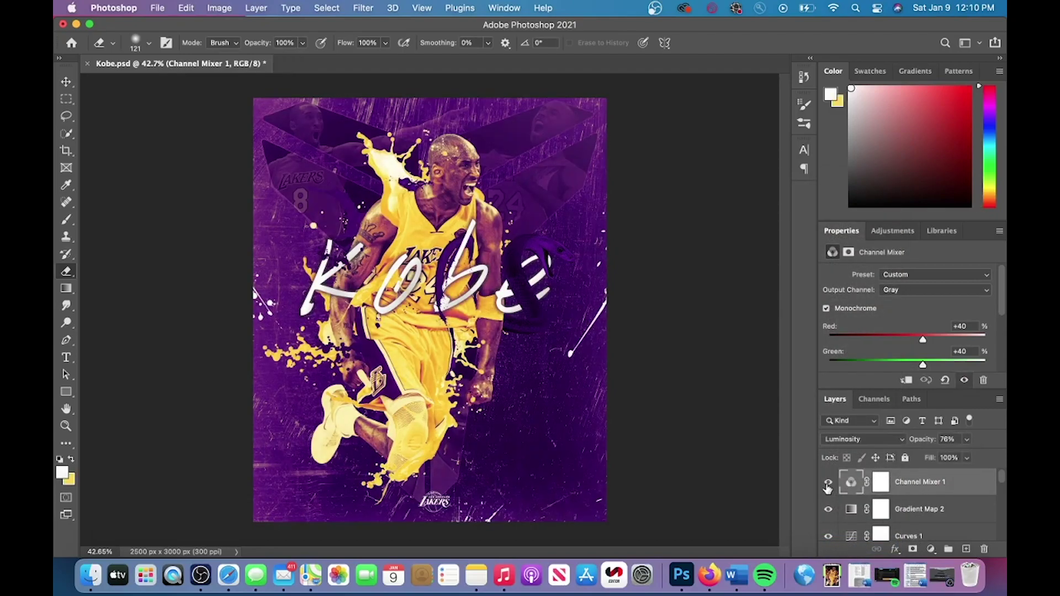
On Layer 8 below Vibrance 1, paint a white glow along the poster's bottom edge with a soft brush of size 1040, hardness 0%.
{"action": "scroll", "coordinate": [897, 505], "scroll_direction": "down", "scroll_amount": 3}
{"action": "left_click", "coordinate": [897, 506]}
{"action": "left_click", "coordinate": [65, 219]}
{"action": "left_click", "coordinate": [148, 43]}
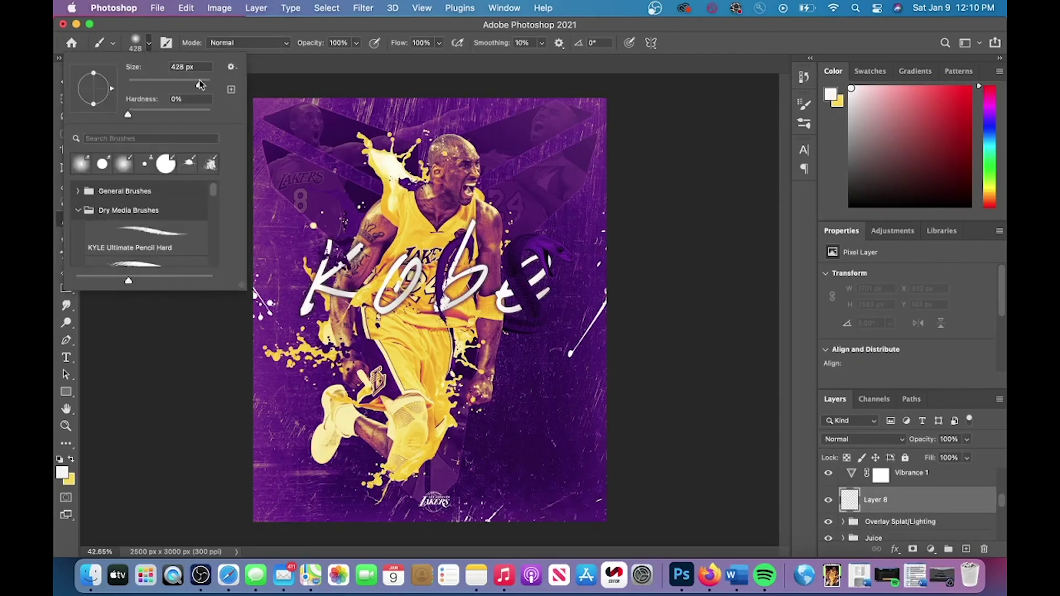
{"action": "scroll", "coordinate": [430, 309], "scroll_direction": "down", "scroll_amount": 5}
{"action": "left_click_drag", "start_coordinate": [330, 475], "coordinate": [375, 458]}
{"action": "left_click_drag", "start_coordinate": [465, 454], "coordinate": [475, 456]}
Lower Layer 8's opacity to 58% to soften the white glow and check the whole poster.
{"action": "left_click_drag", "start_coordinate": [966, 439], "coordinate": [940, 456]}
{"action": "scroll", "coordinate": [666, 481], "scroll_direction": "up", "scroll_amount": 4}
{"action": "scroll", "coordinate": [671, 479], "scroll_direction": "down", "scroll_amount": 3}
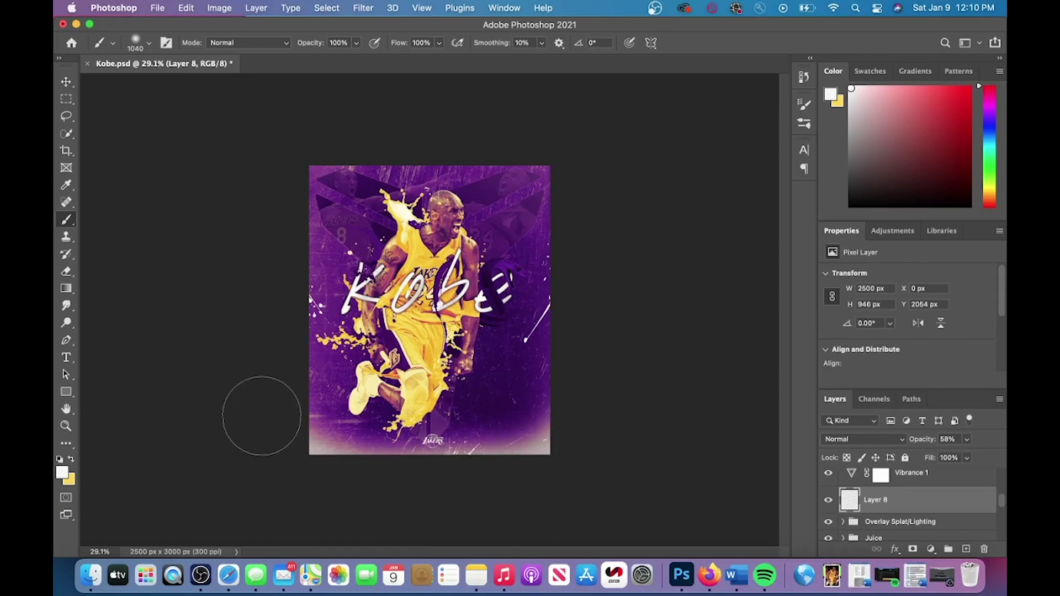